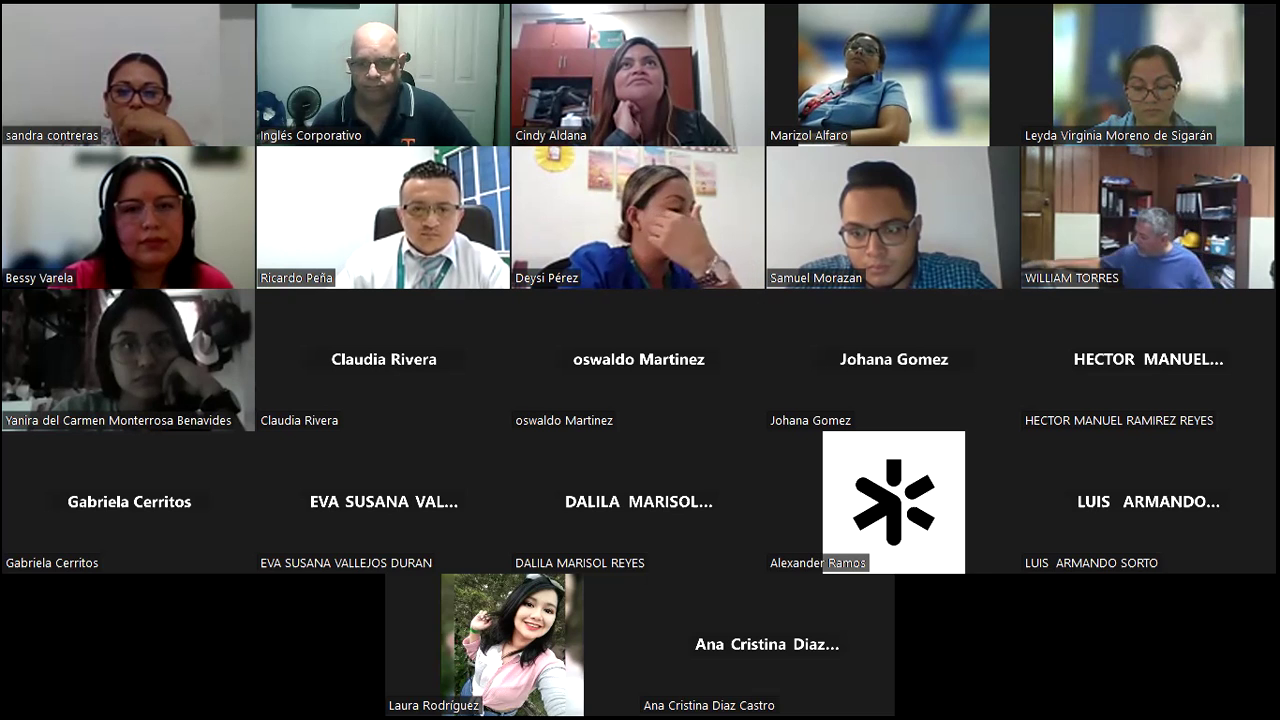
- Show the desktop and browse the list of installed programs in Windows
key(super+d)
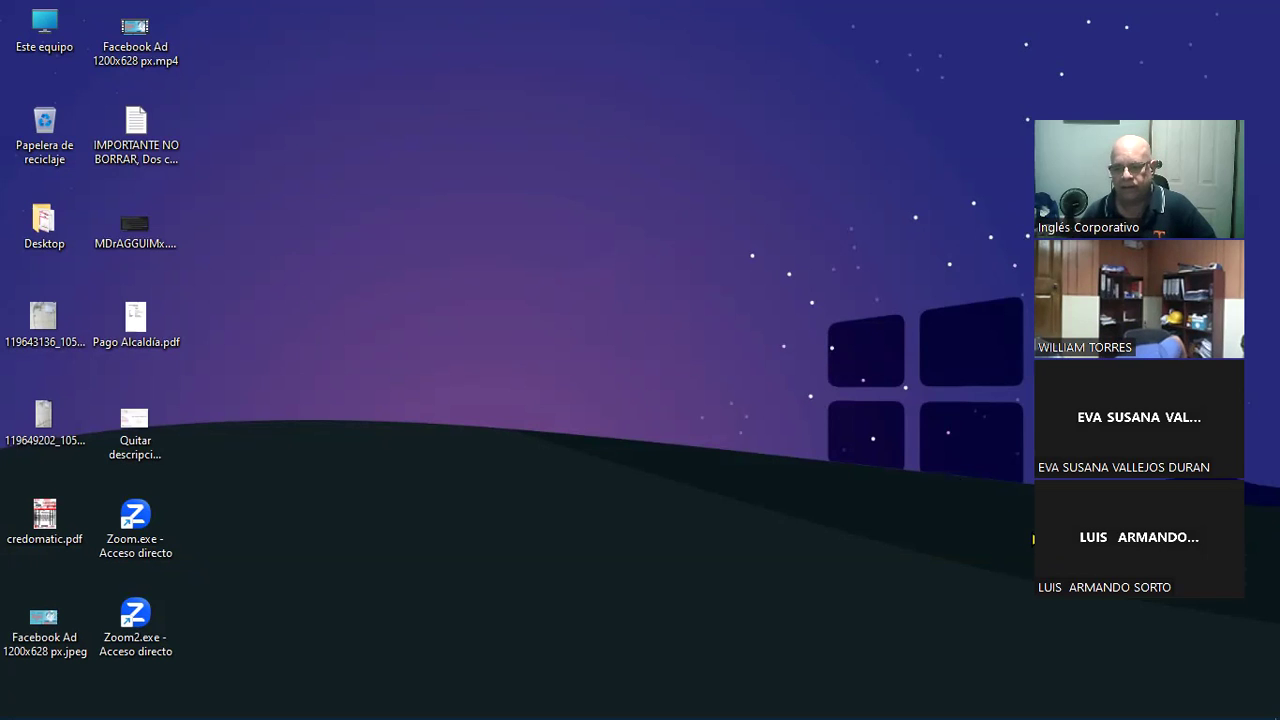
scroll(1033, 539, down, 1)
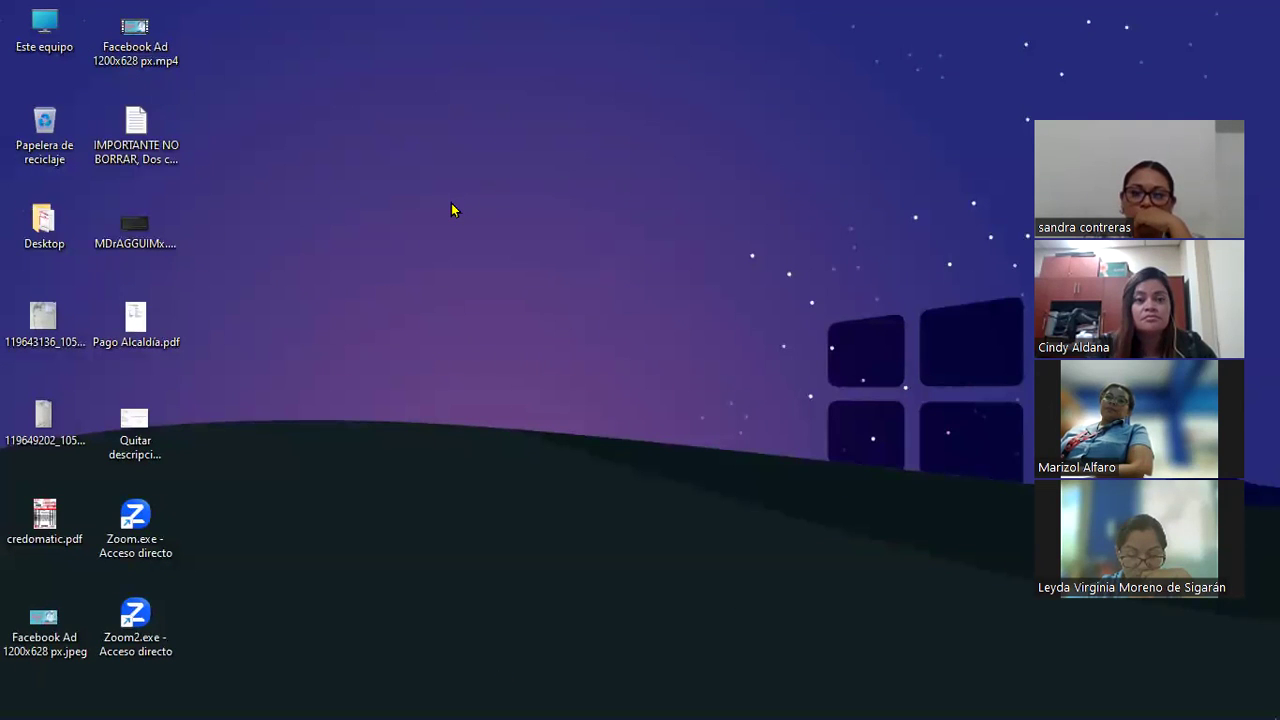
mouse_move(38, 705)
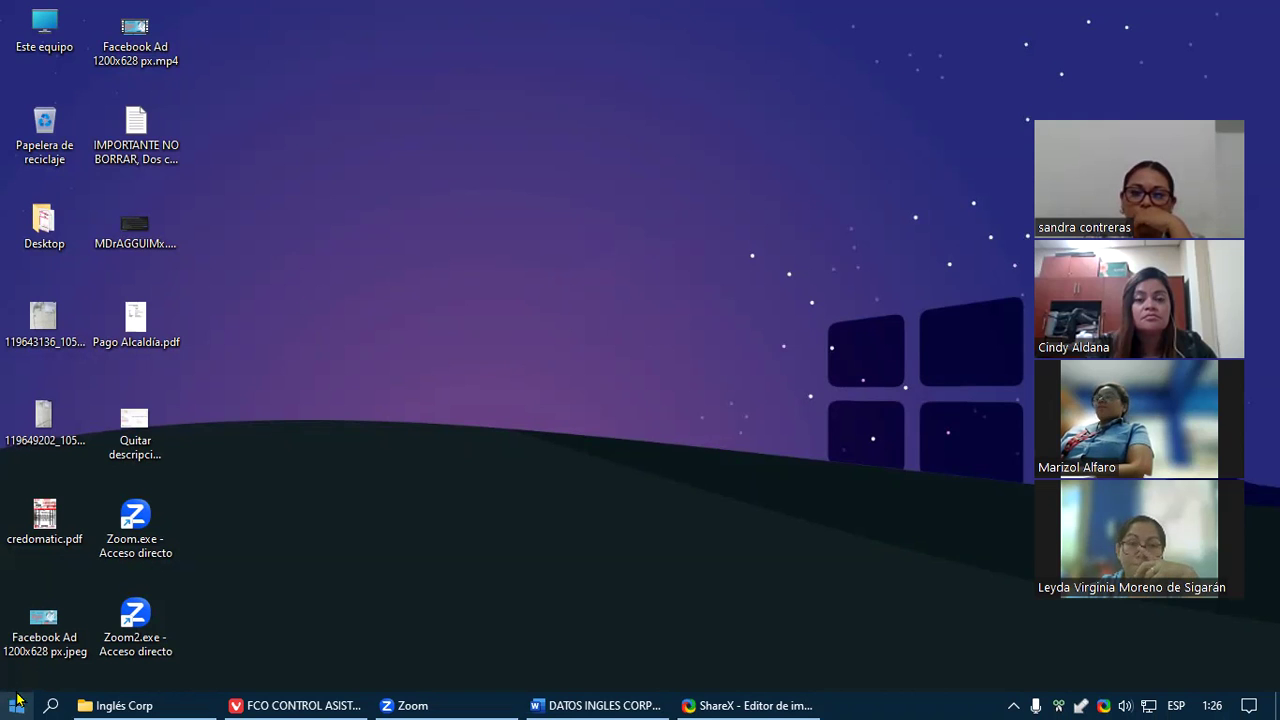
click(17, 702)
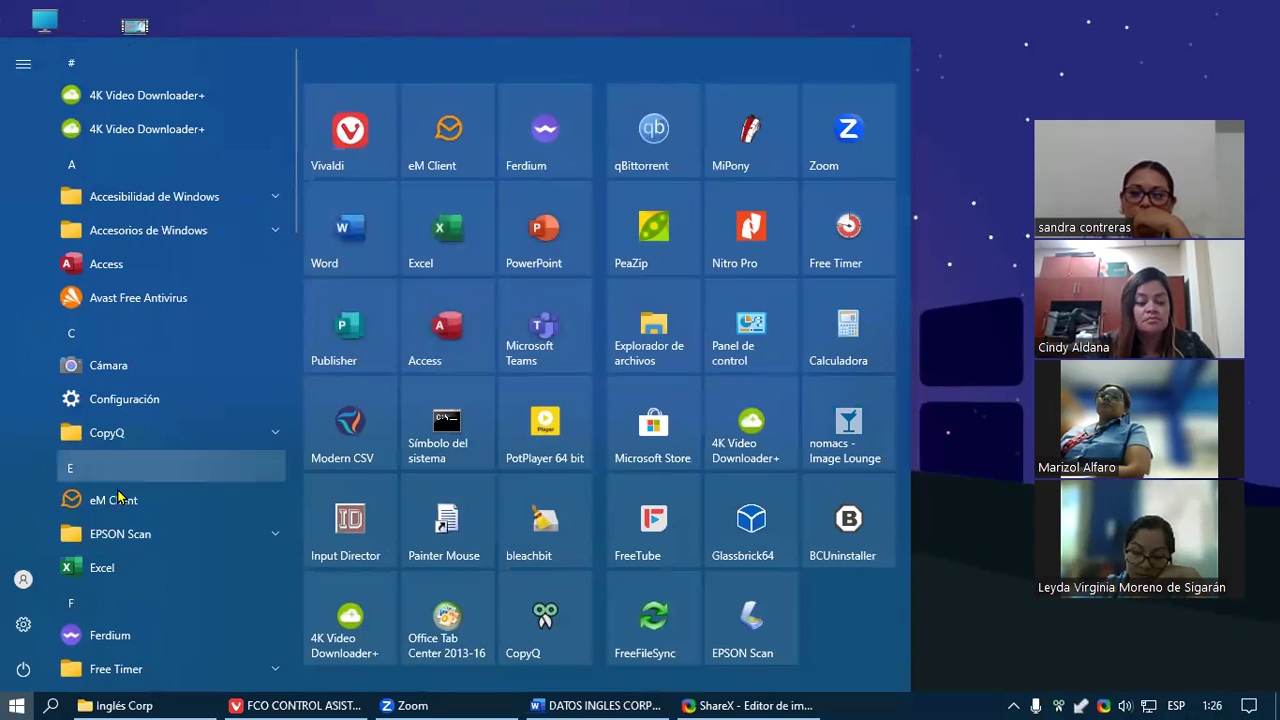
scroll(113, 540, down, 2)
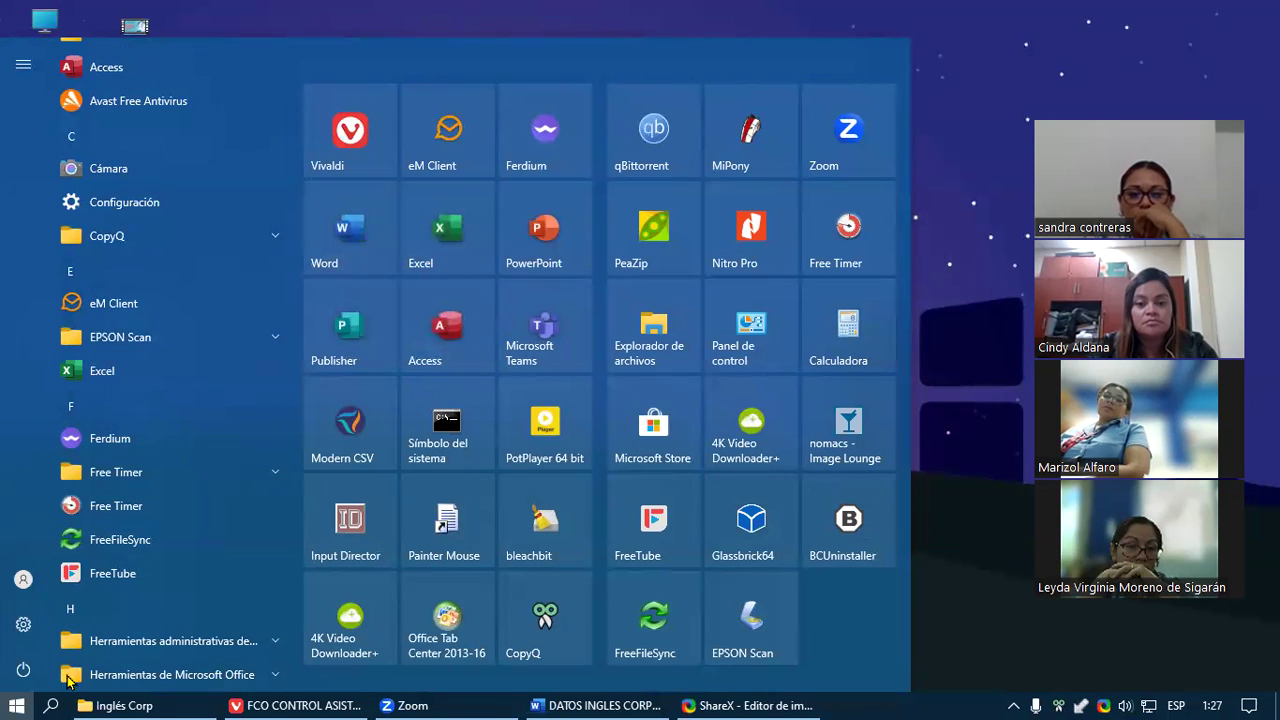
- Search Windows for "excel" and open Excel with a blank workbook
click(52, 703)
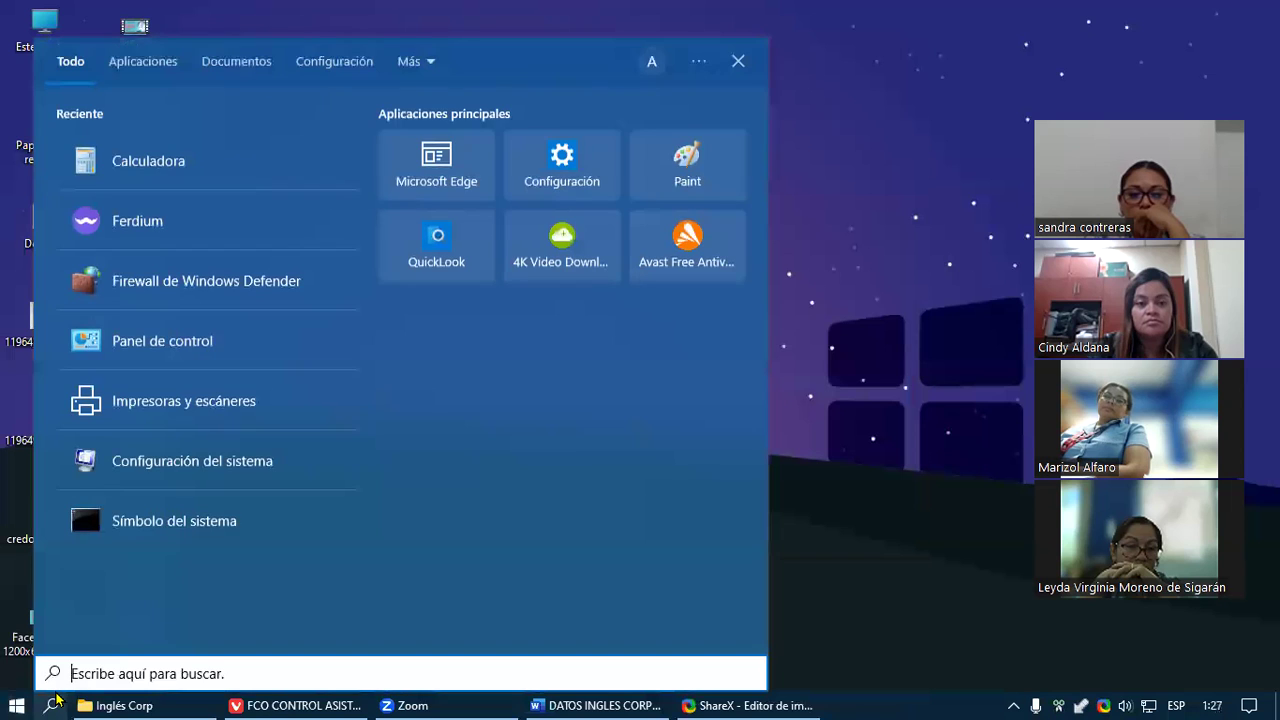
text(exce)
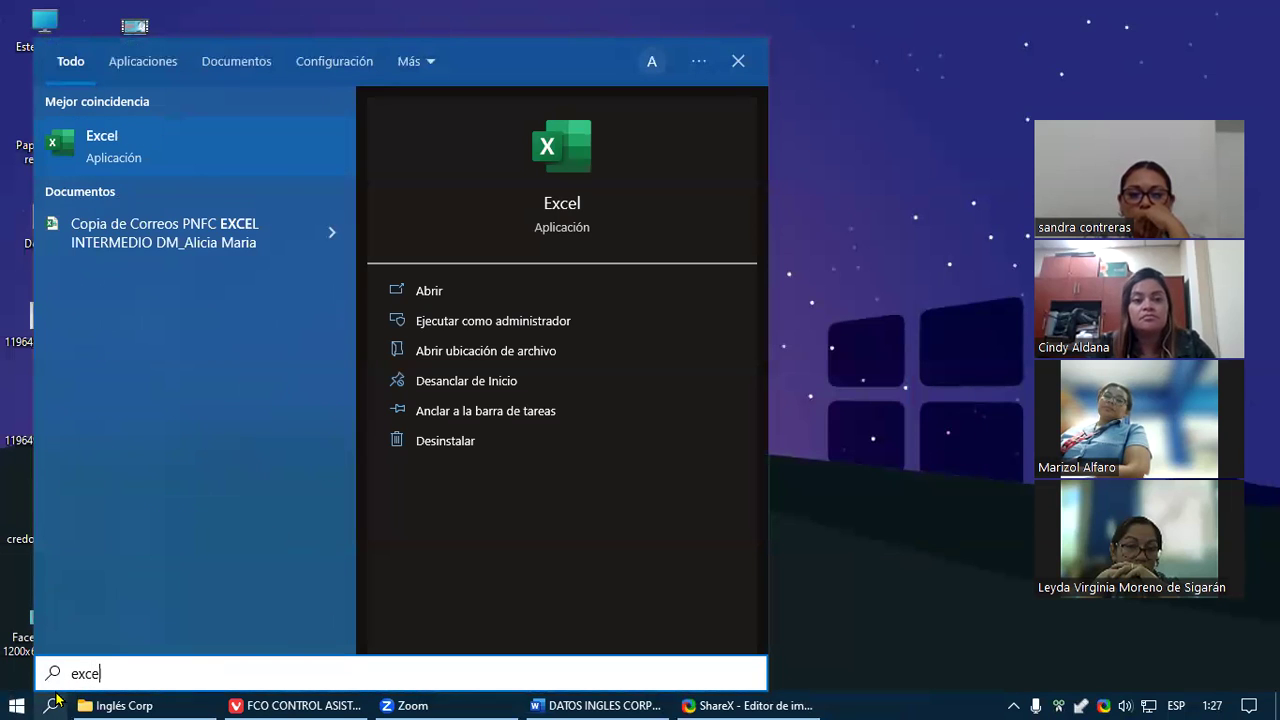
text(l)
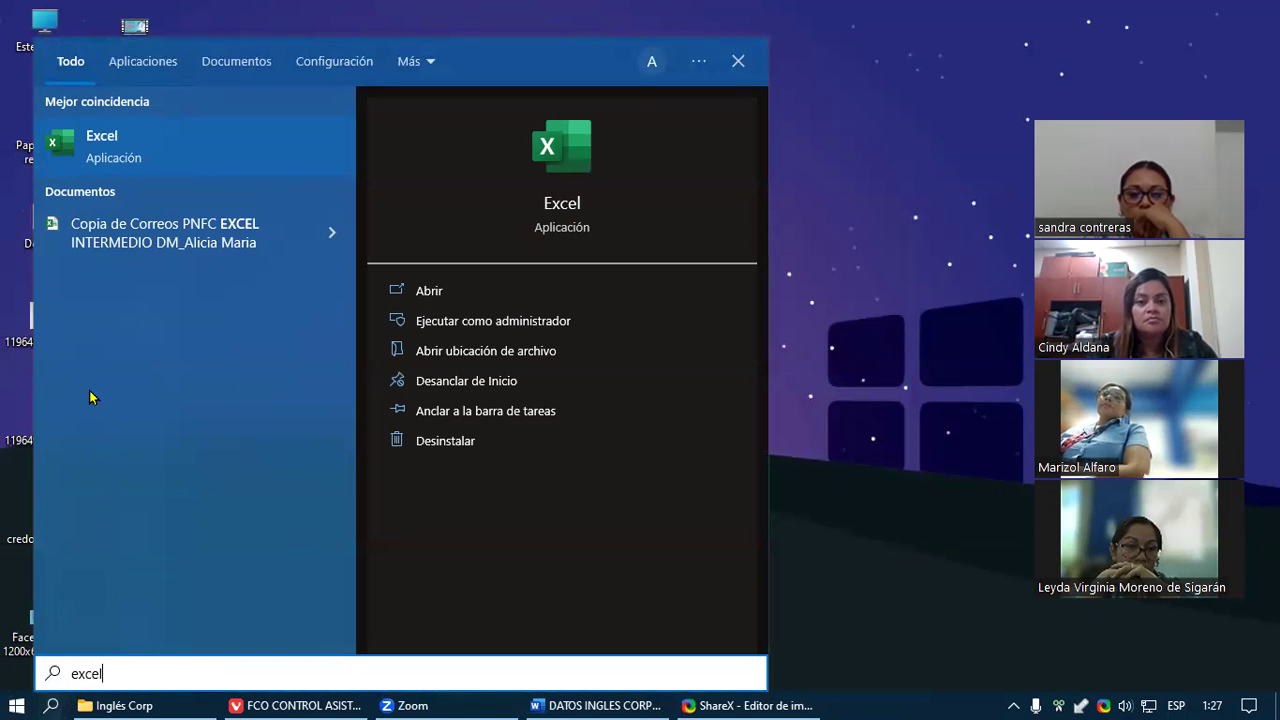
click(141, 160)
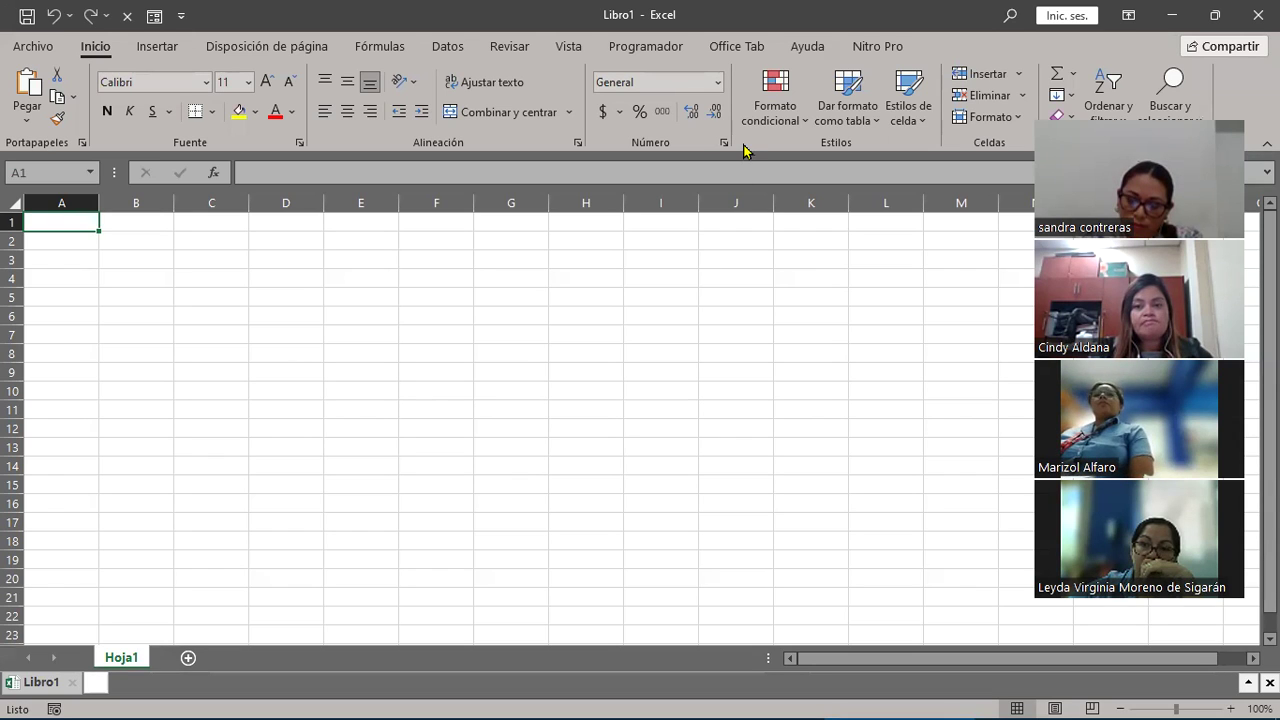
click(34, 47)
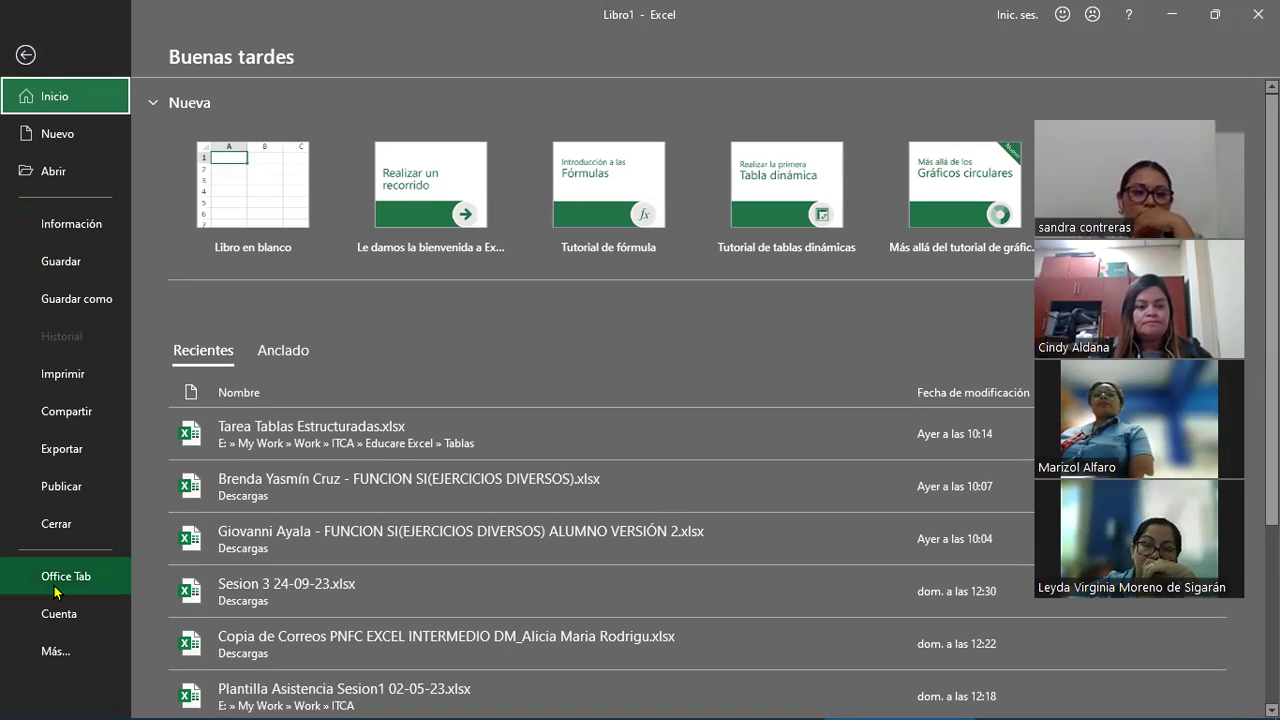
click(57, 655)
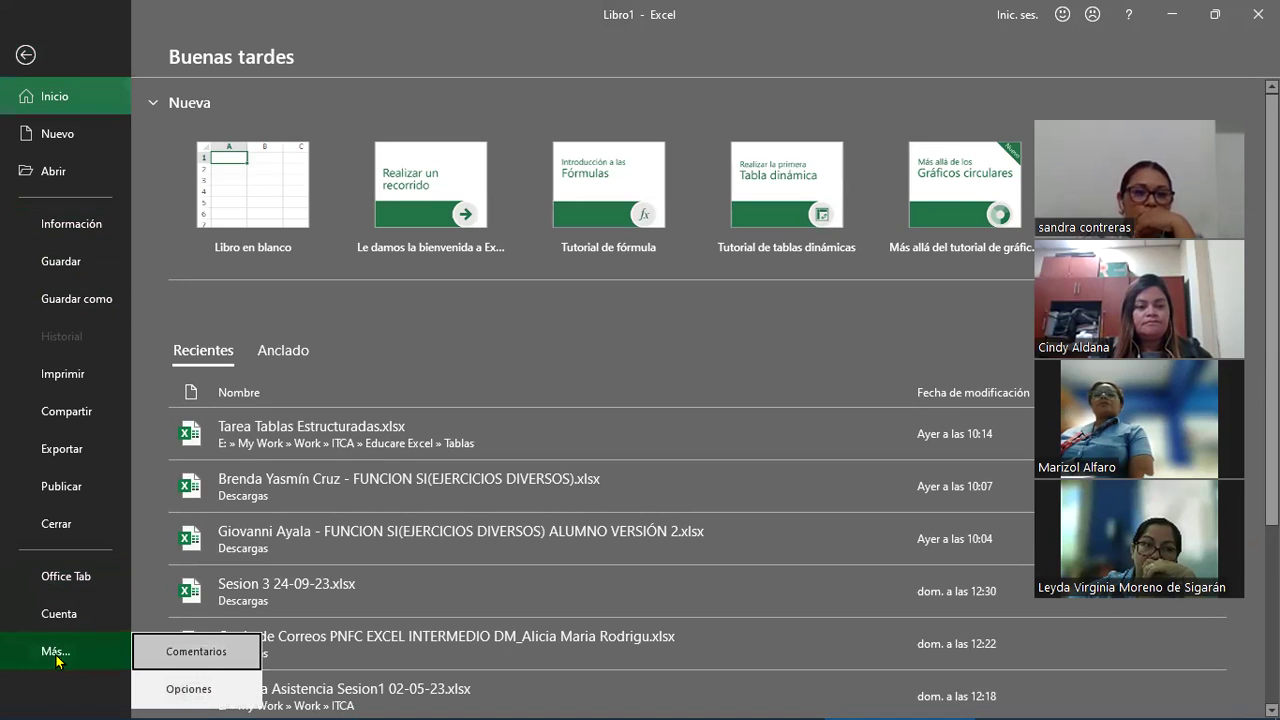
click(57, 614)
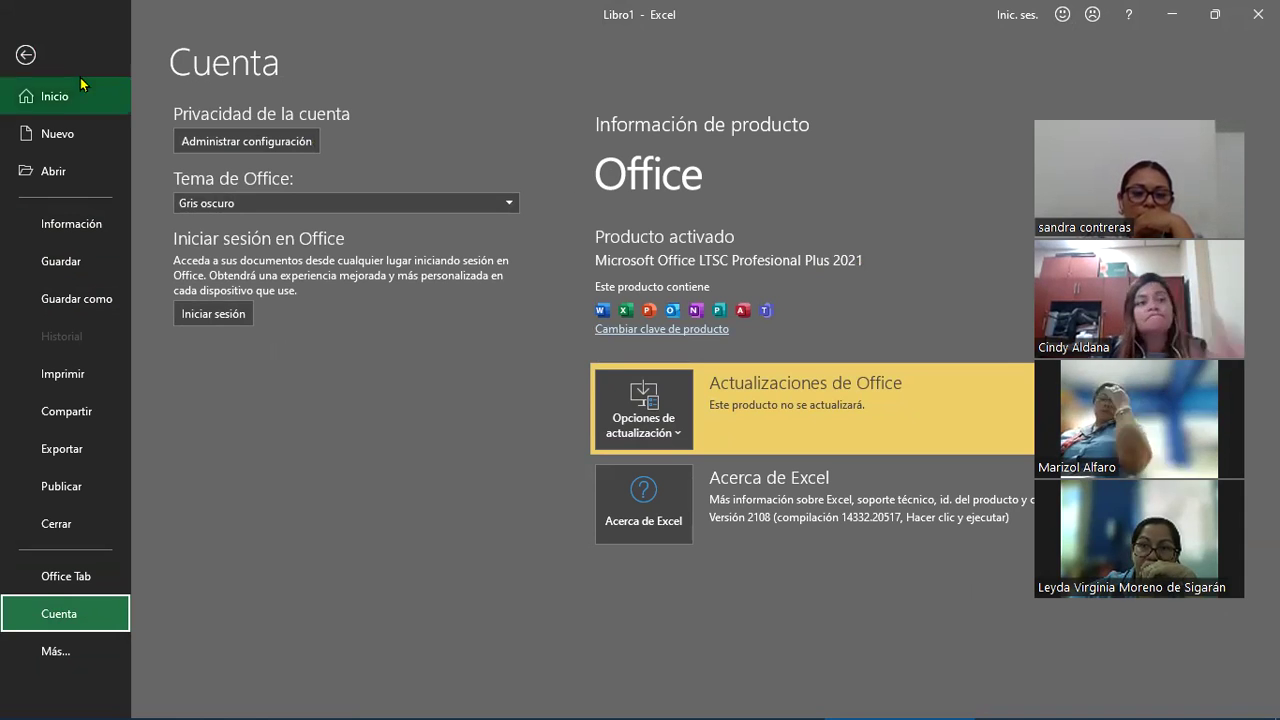
click(27, 60)
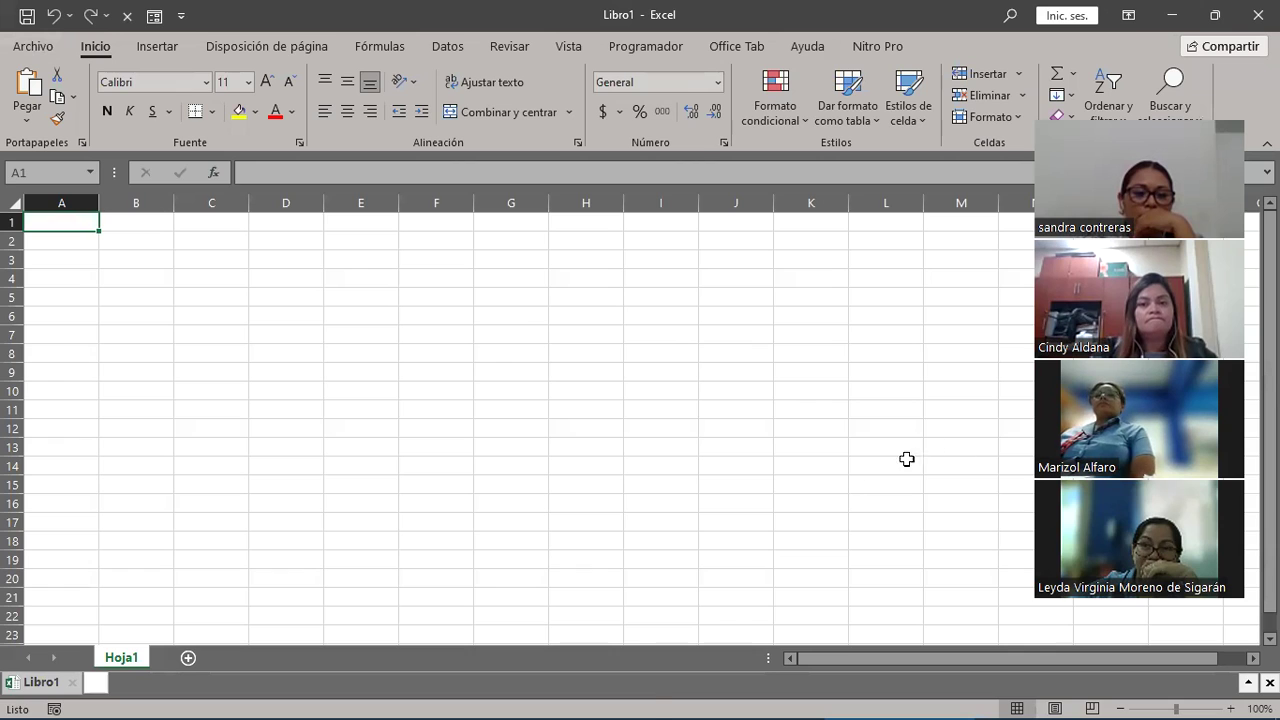
- Switch to the DATOS INGLES CORPORATIVO document in Word
mouse_move(645, 700)
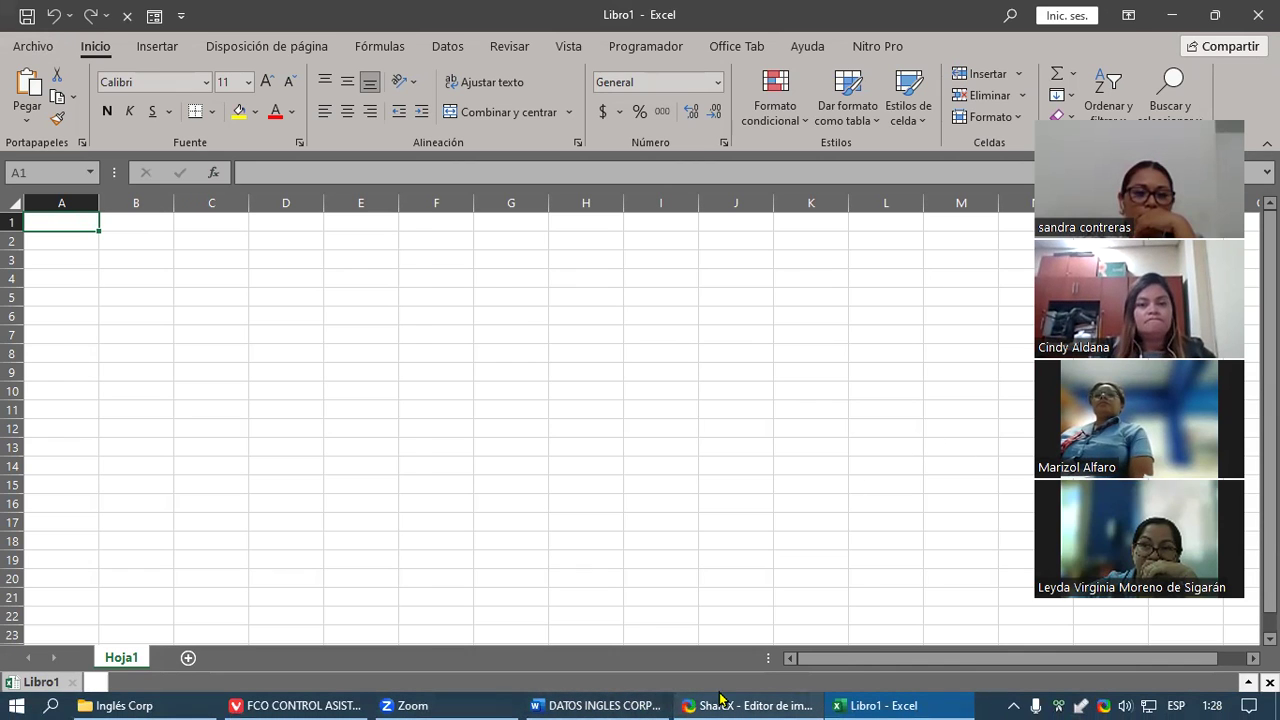
mouse_move(720, 697)
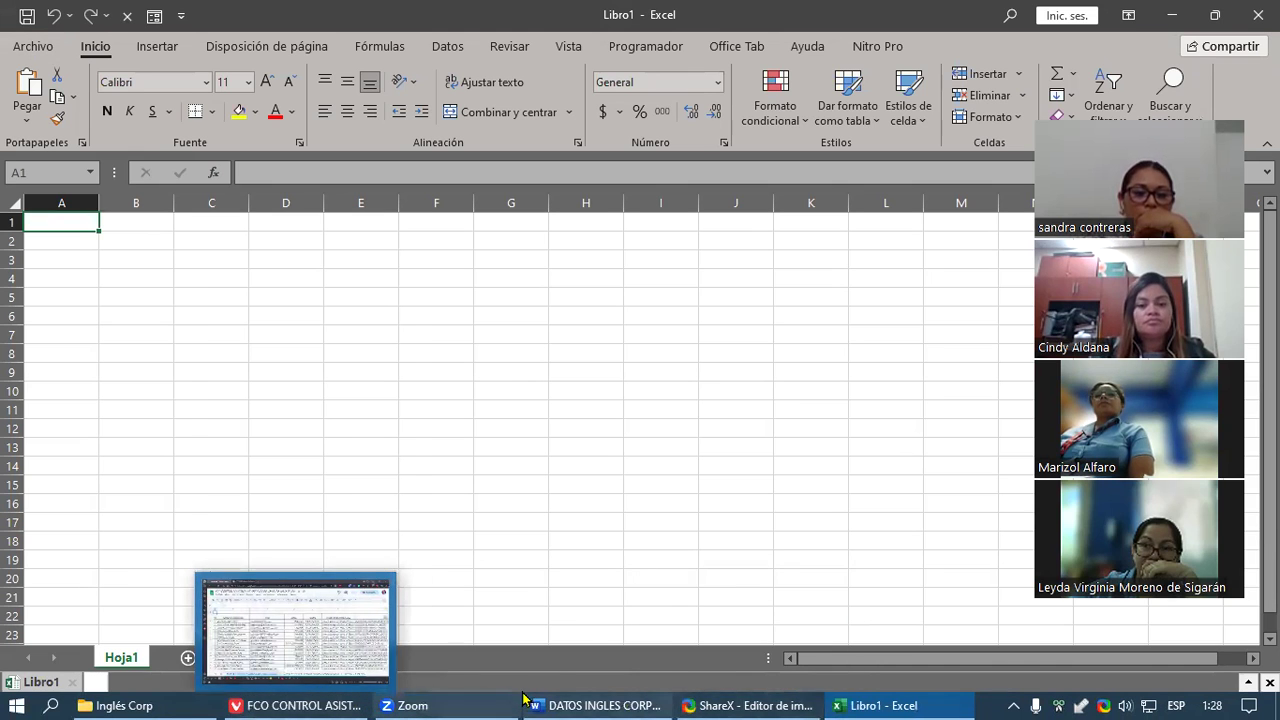
click(562, 699)
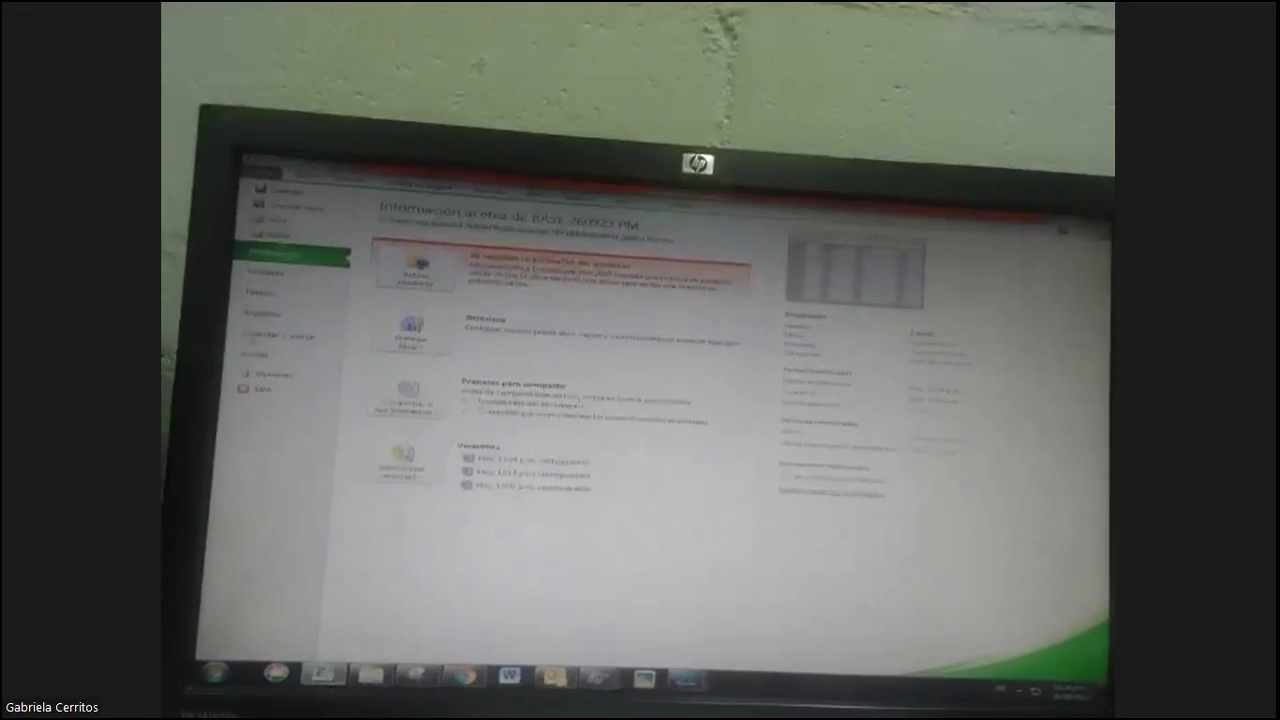
click(270, 374)
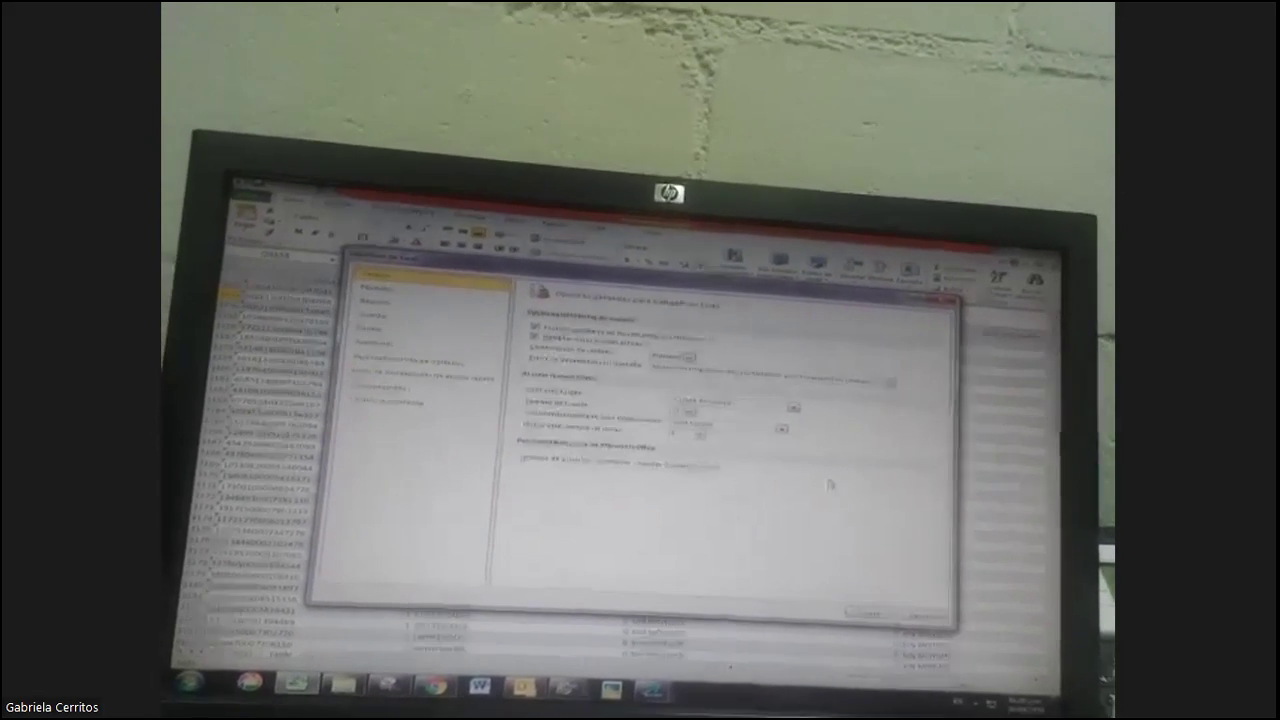
click(865, 614)
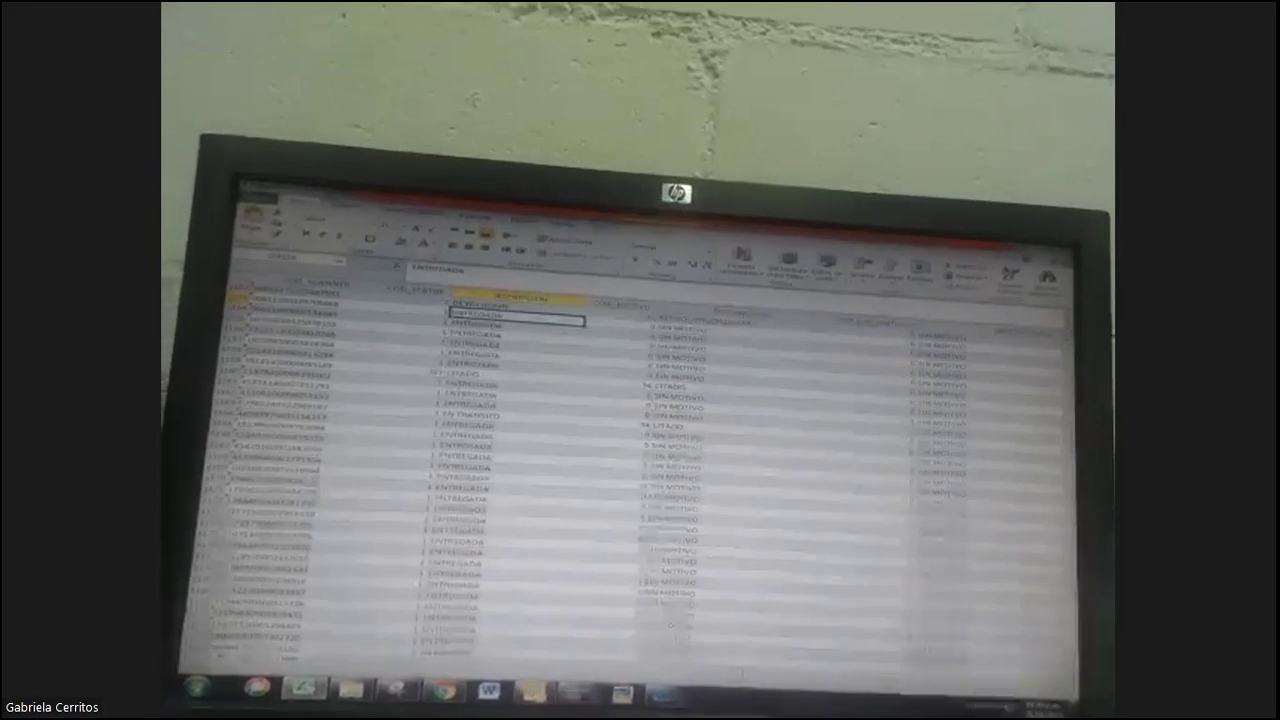
key(alt+f)
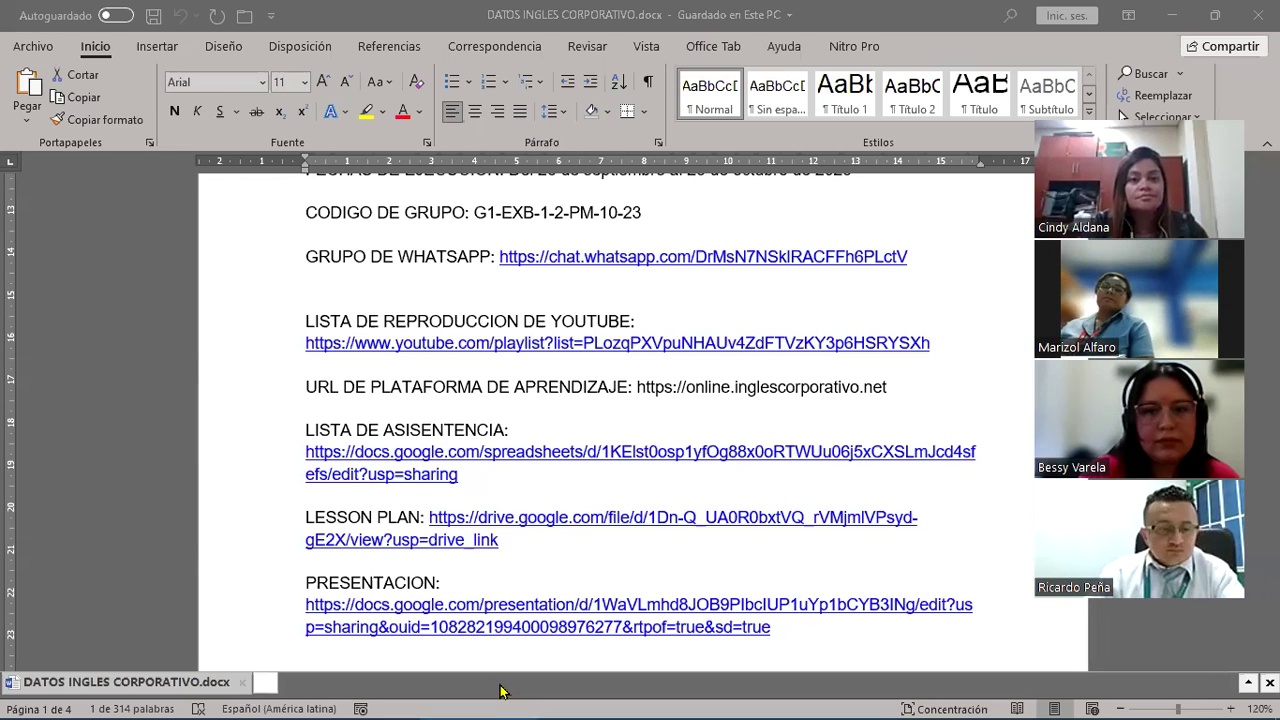
- Select the attendance list link in the Word document, and switch back to the Libro1 workbook in Excel
triple_click(840, 455)
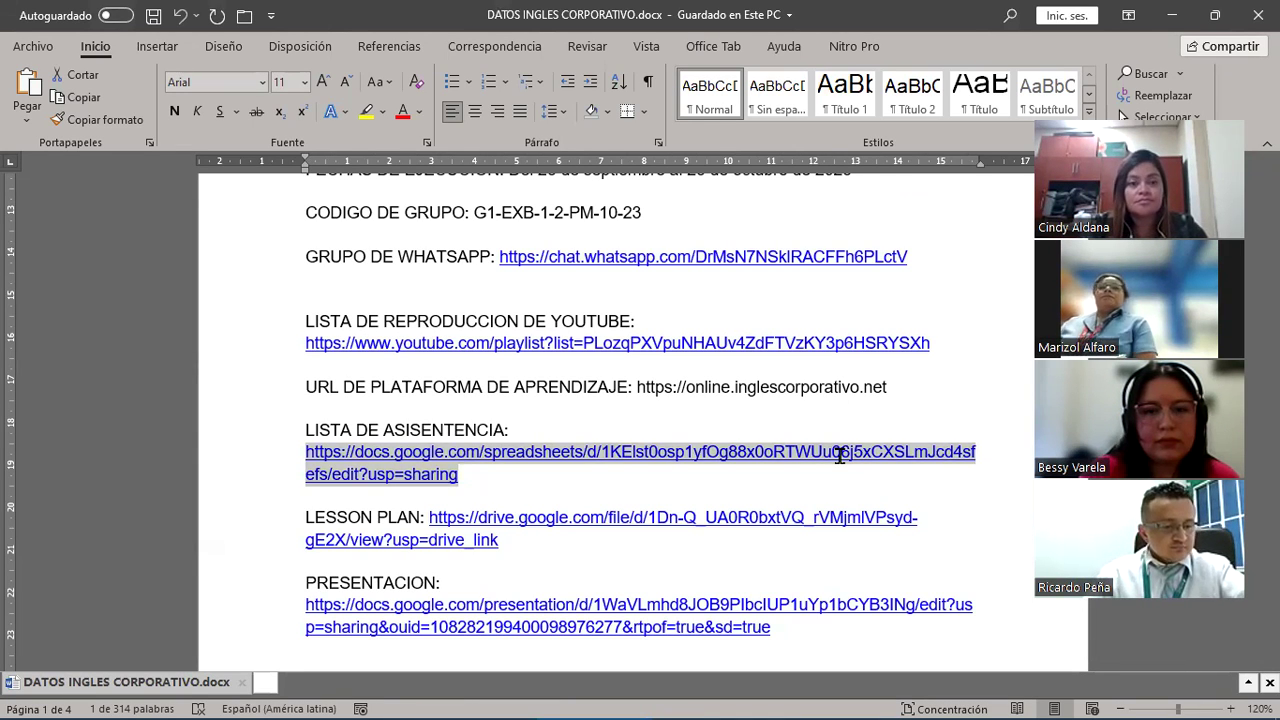
key(alt+Tab)
key(alt+Tab)
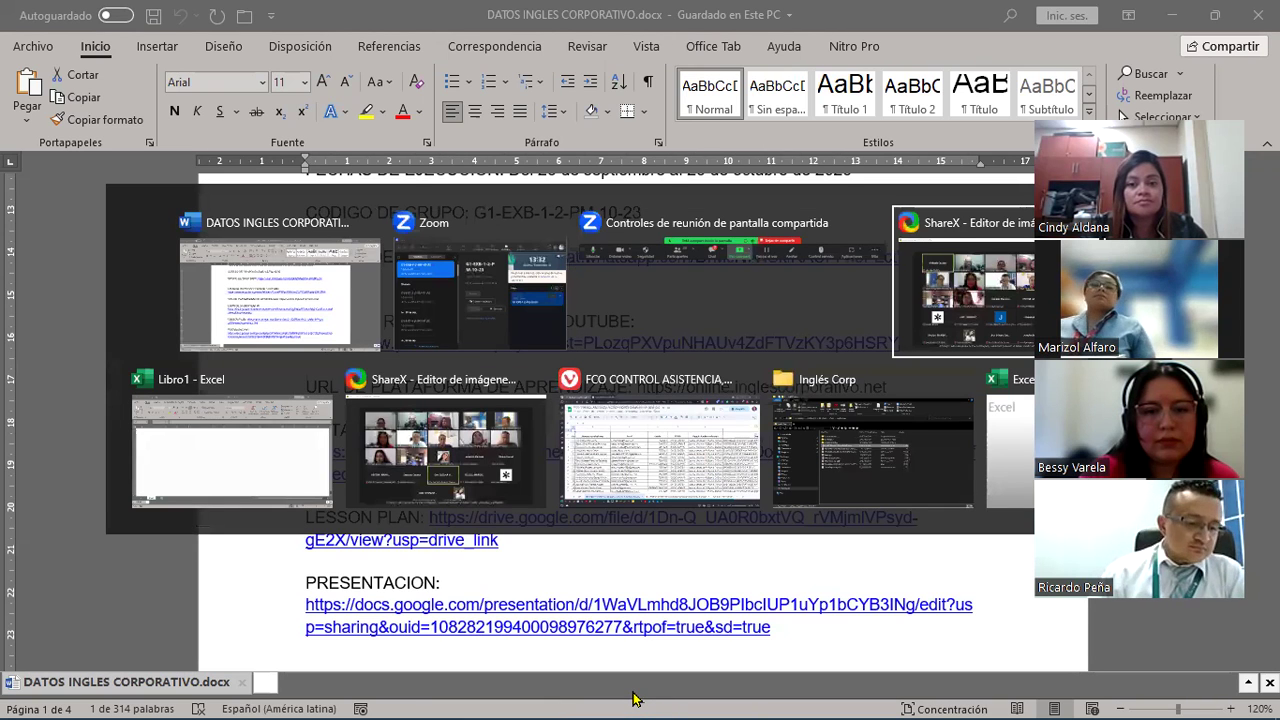
key(alt+Tab)
key(alt+Tab)
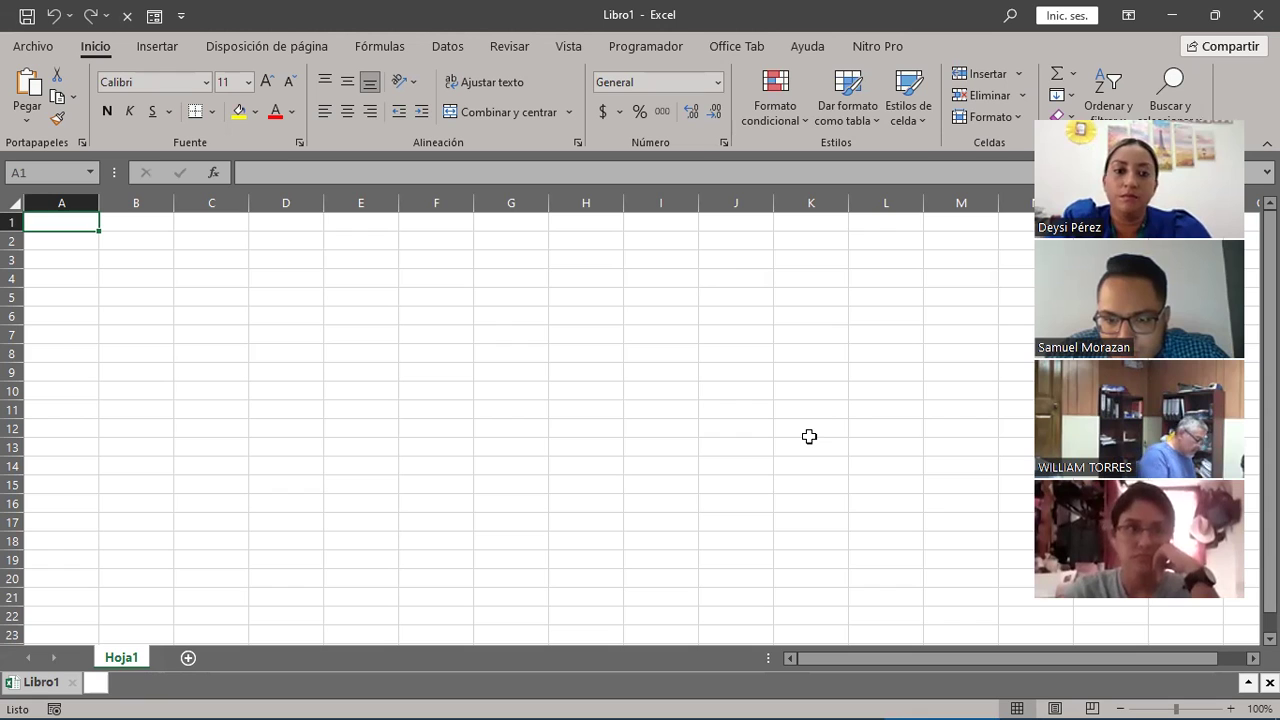
- Look over Excel's start page with new and recent workbooks, and close Excel
click(328, 262)
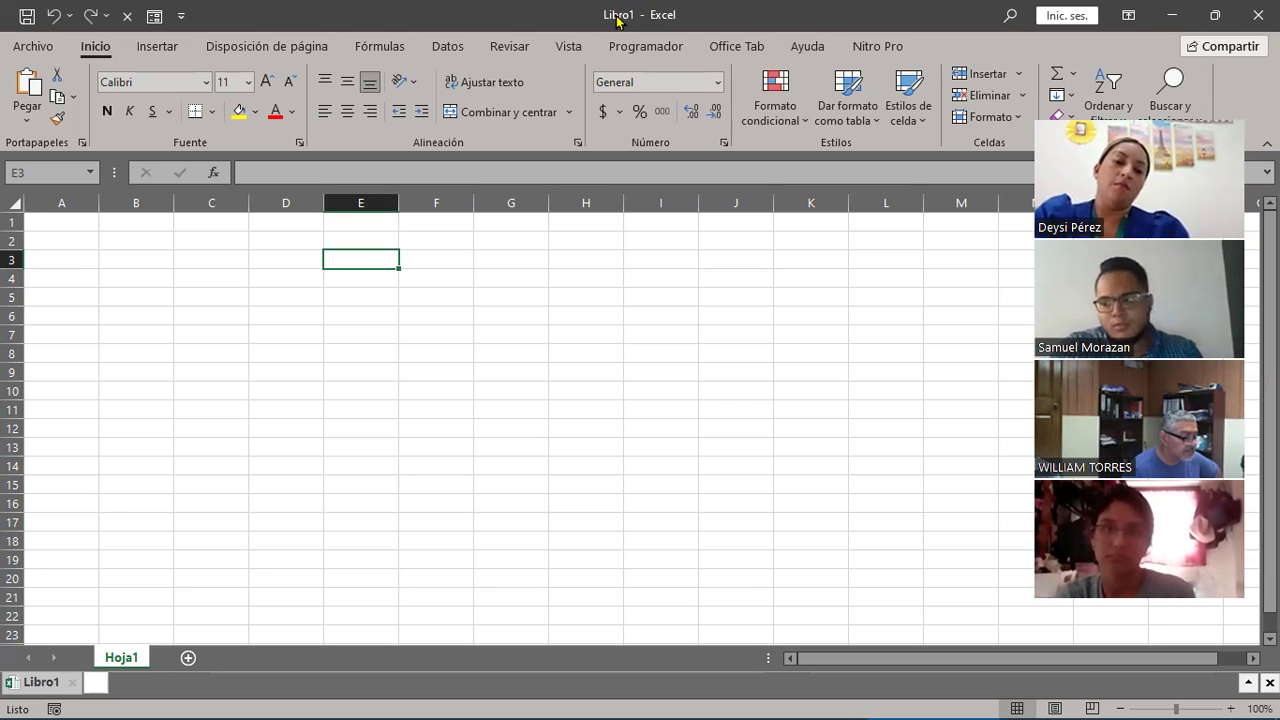
click(35, 49)
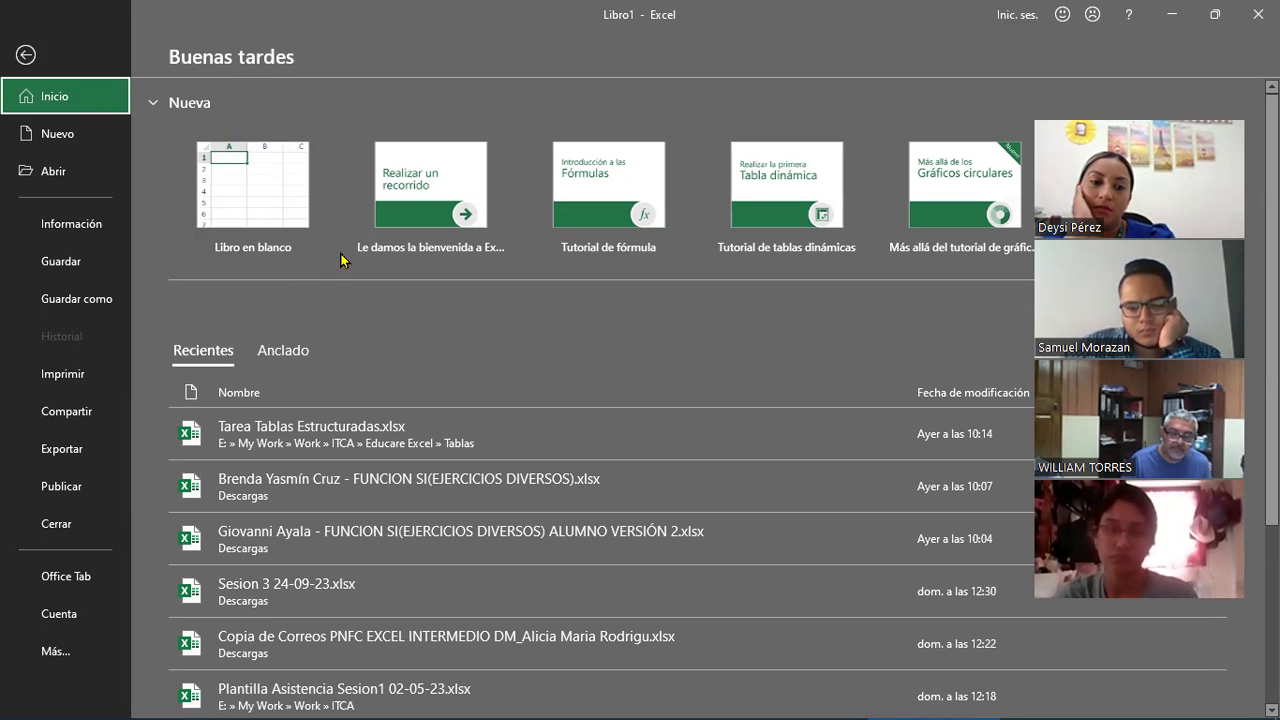
click(26, 54)
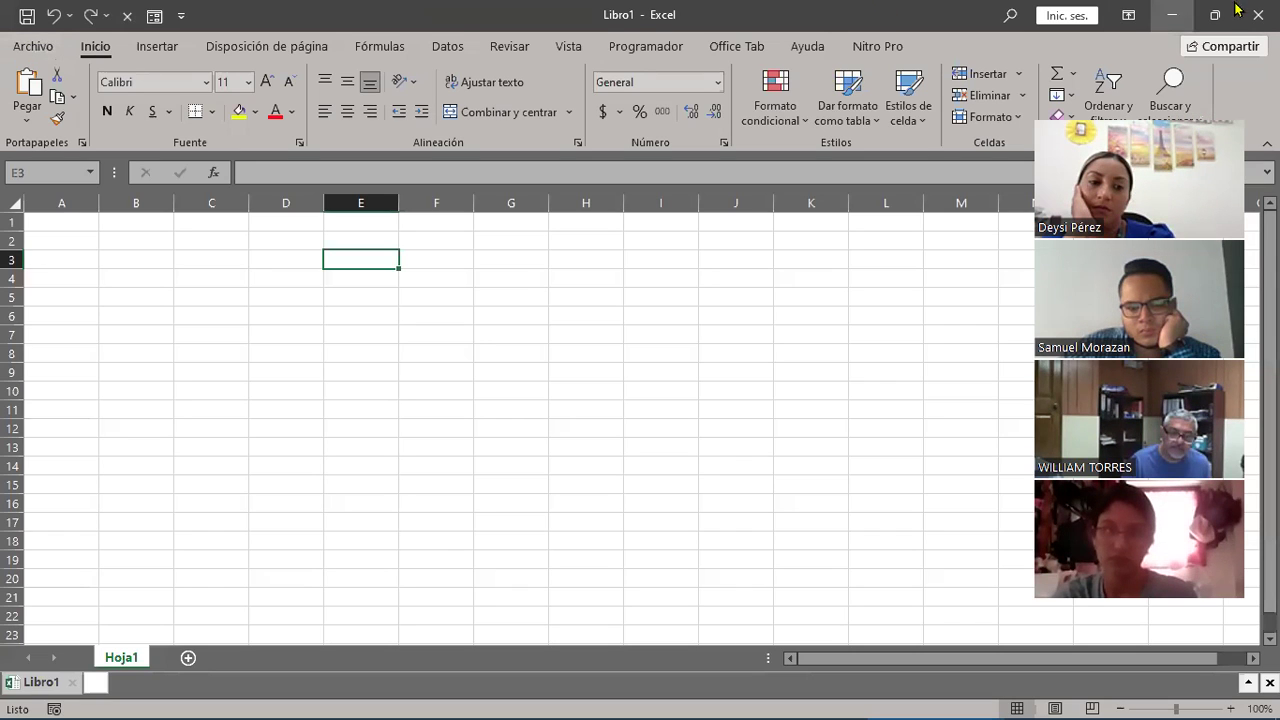
click(1240, 10)
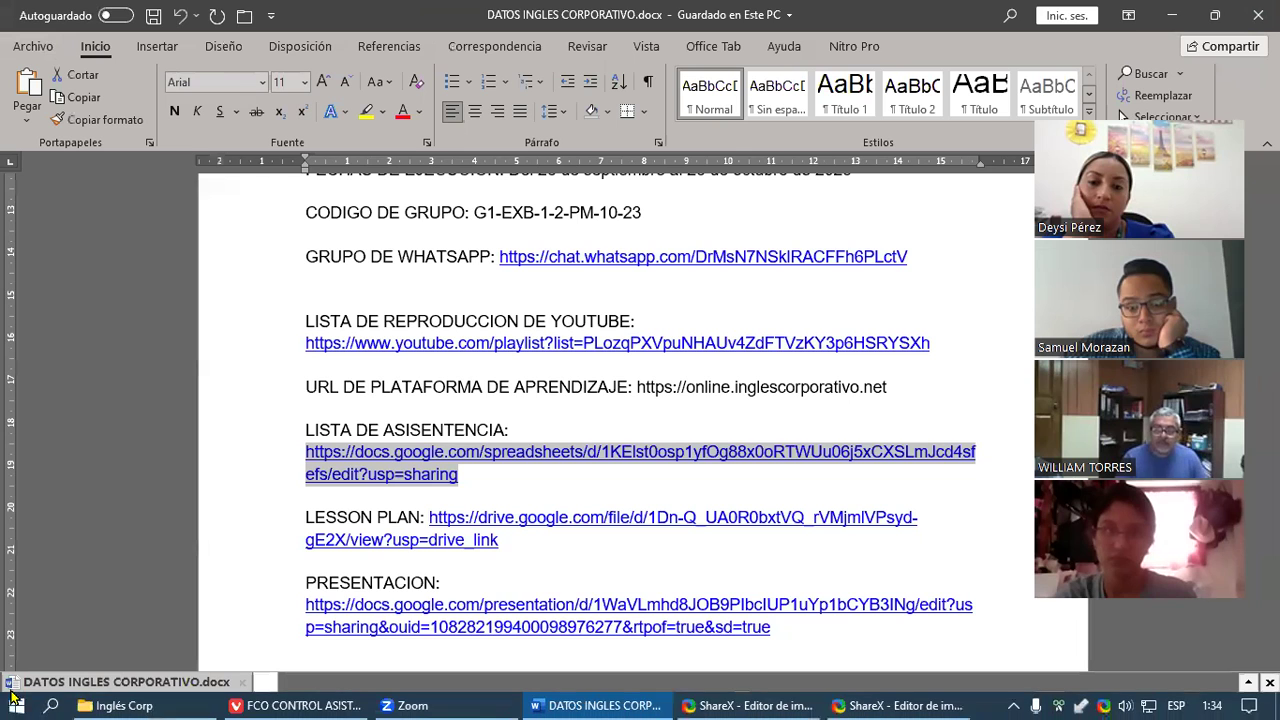
- Reopen Excel with a blank workbook and bring up the Excel options
click(15, 703)
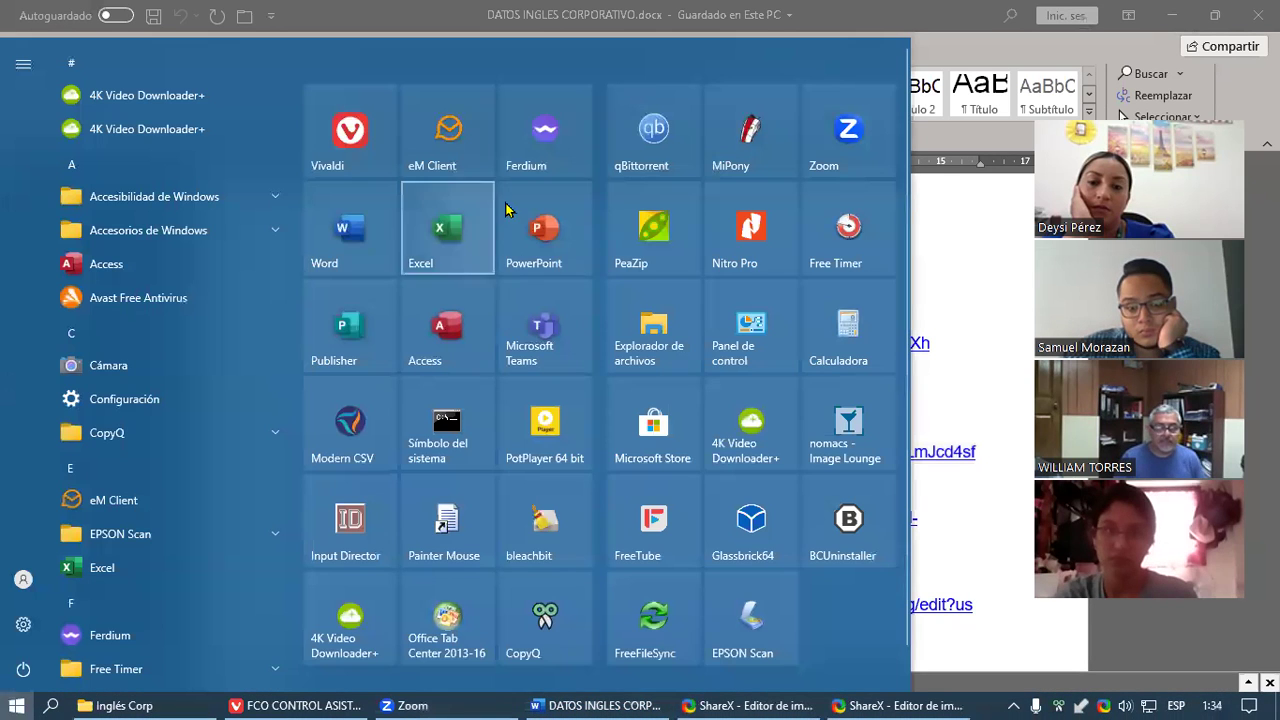
click(456, 243)
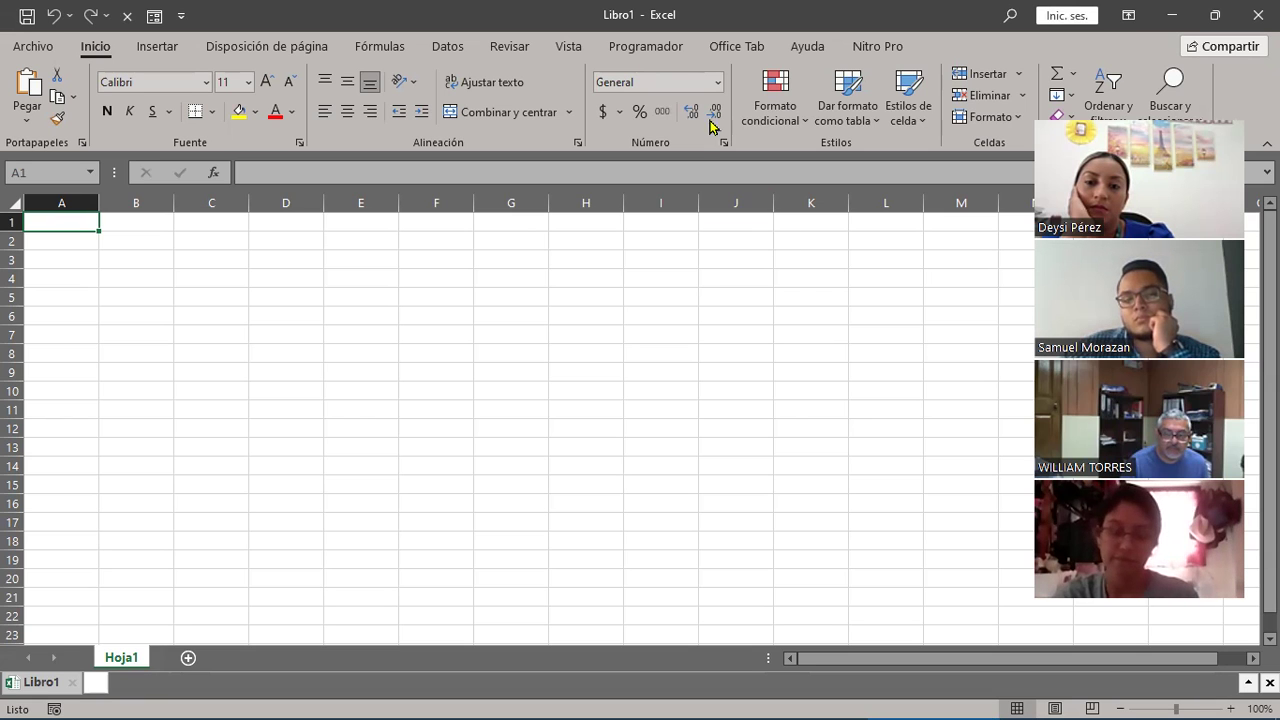
click(35, 50)
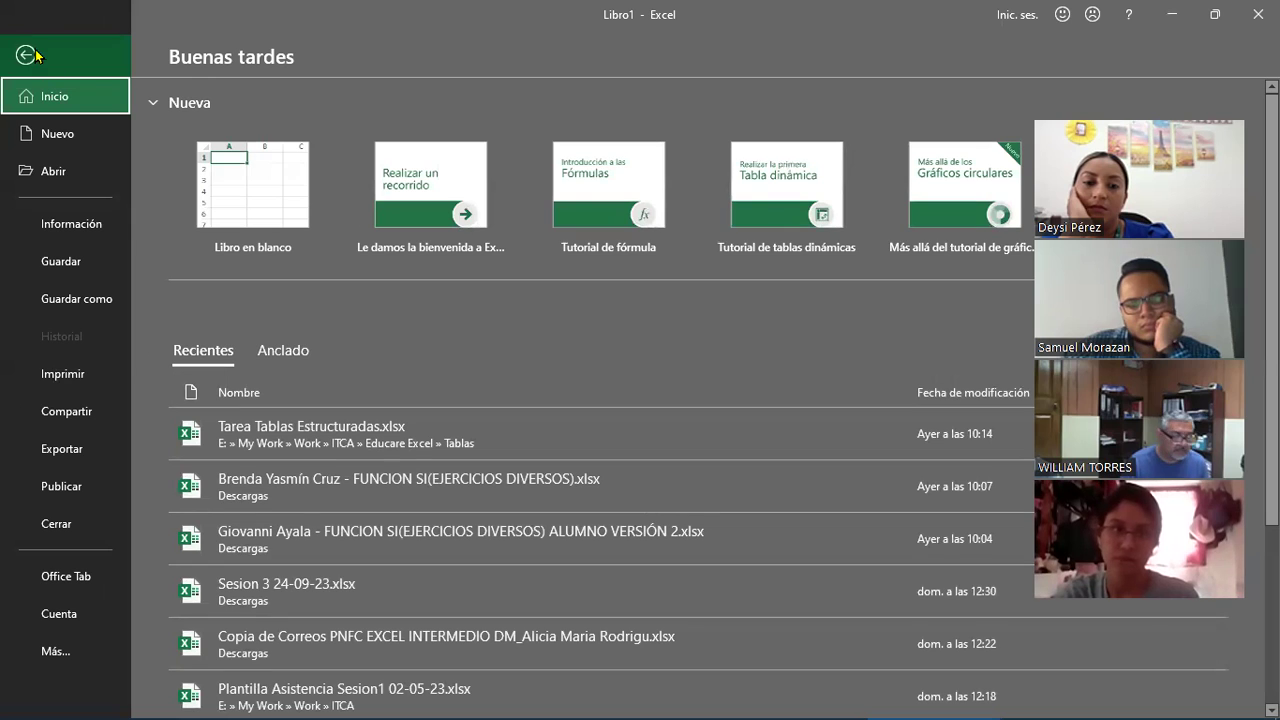
click(58, 653)
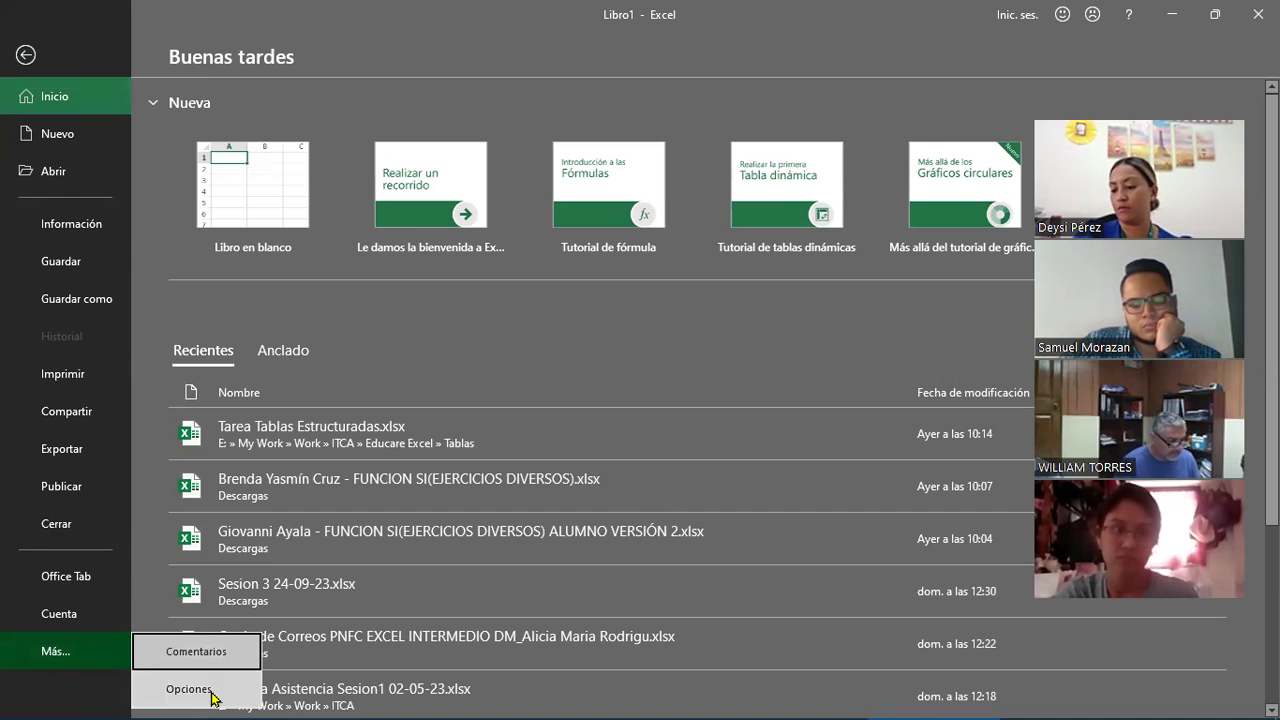
click(190, 689)
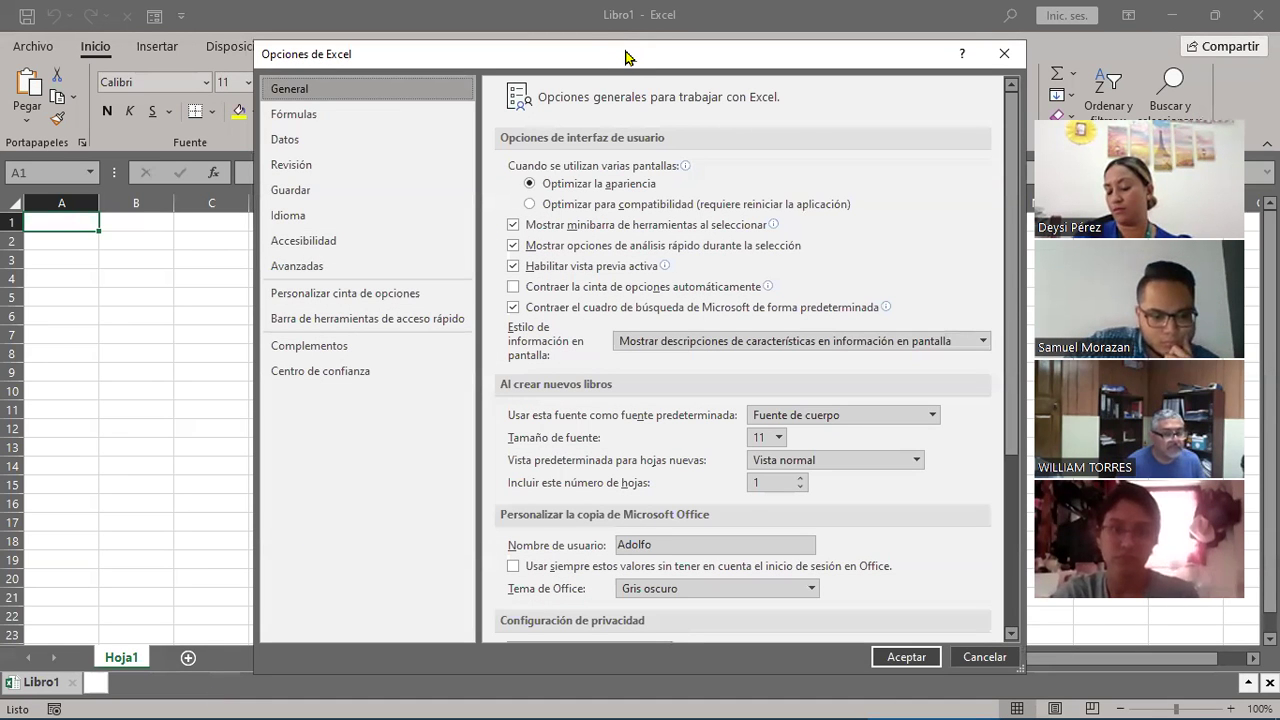
- Examine the general options down to the startup setting for showing the start screen, accept them and close Excel
drag(627, 57, 590, 40)
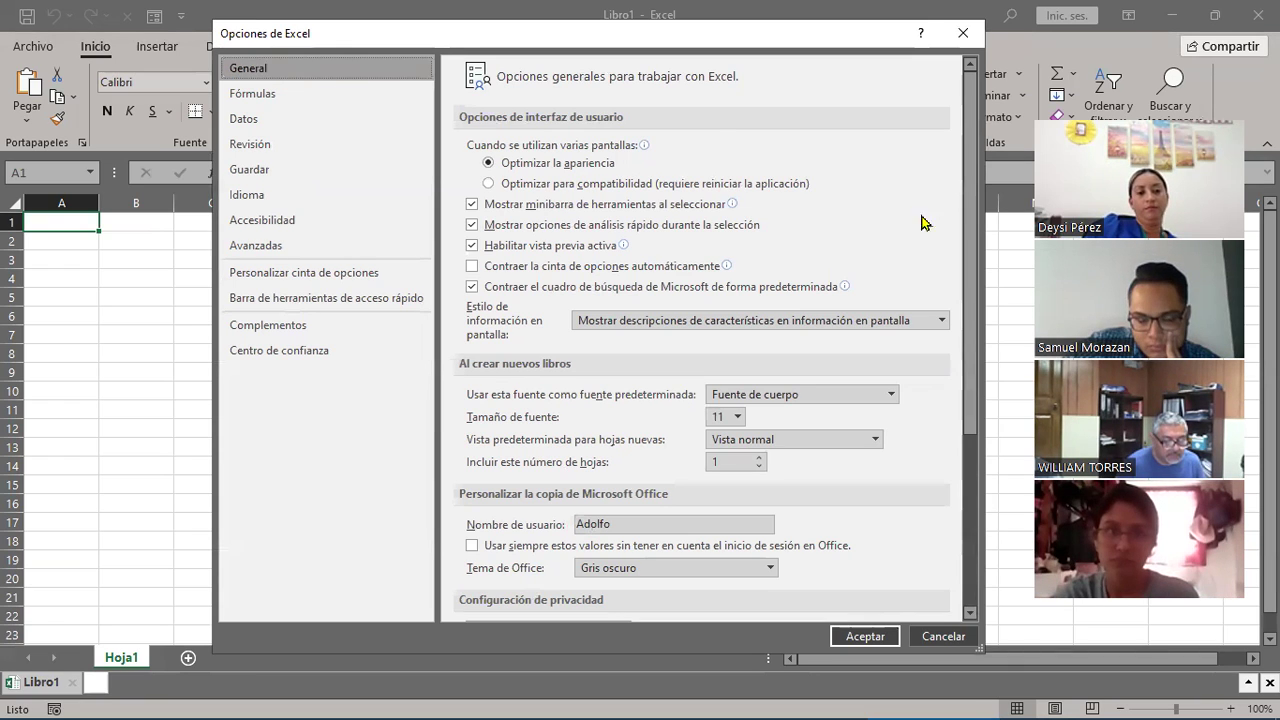
drag(980, 210, 979, 398)
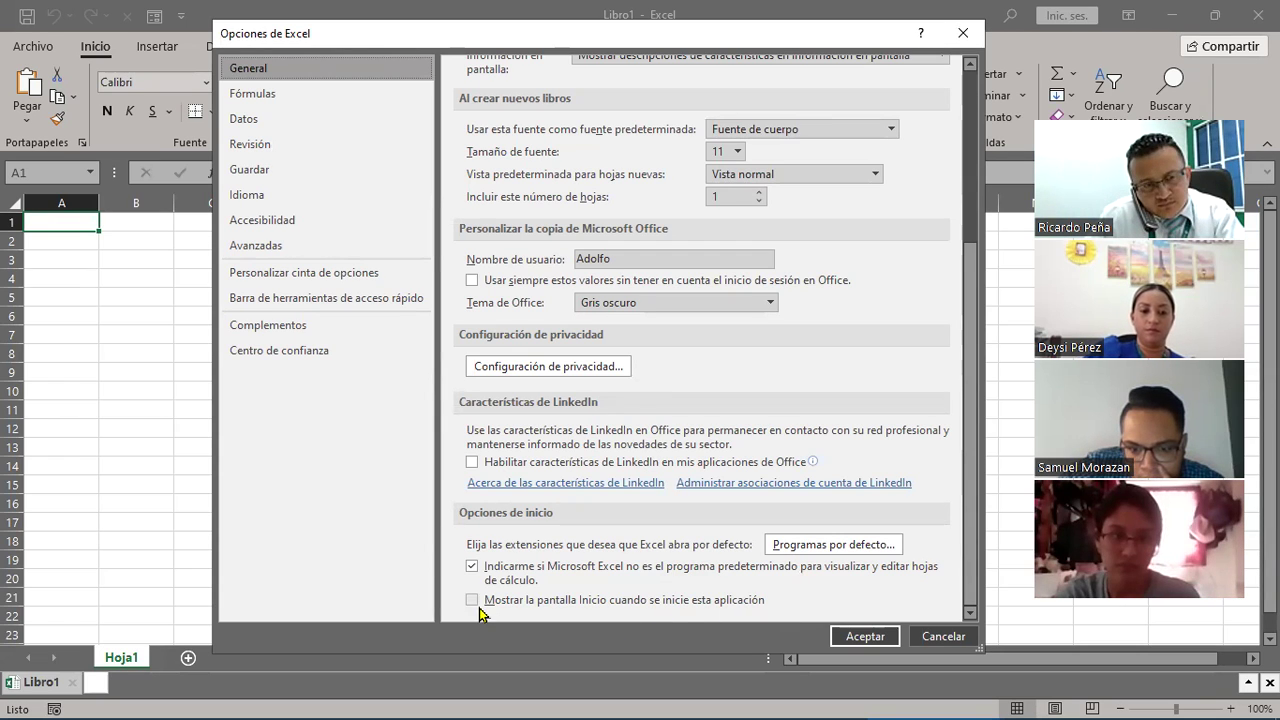
click(866, 637)
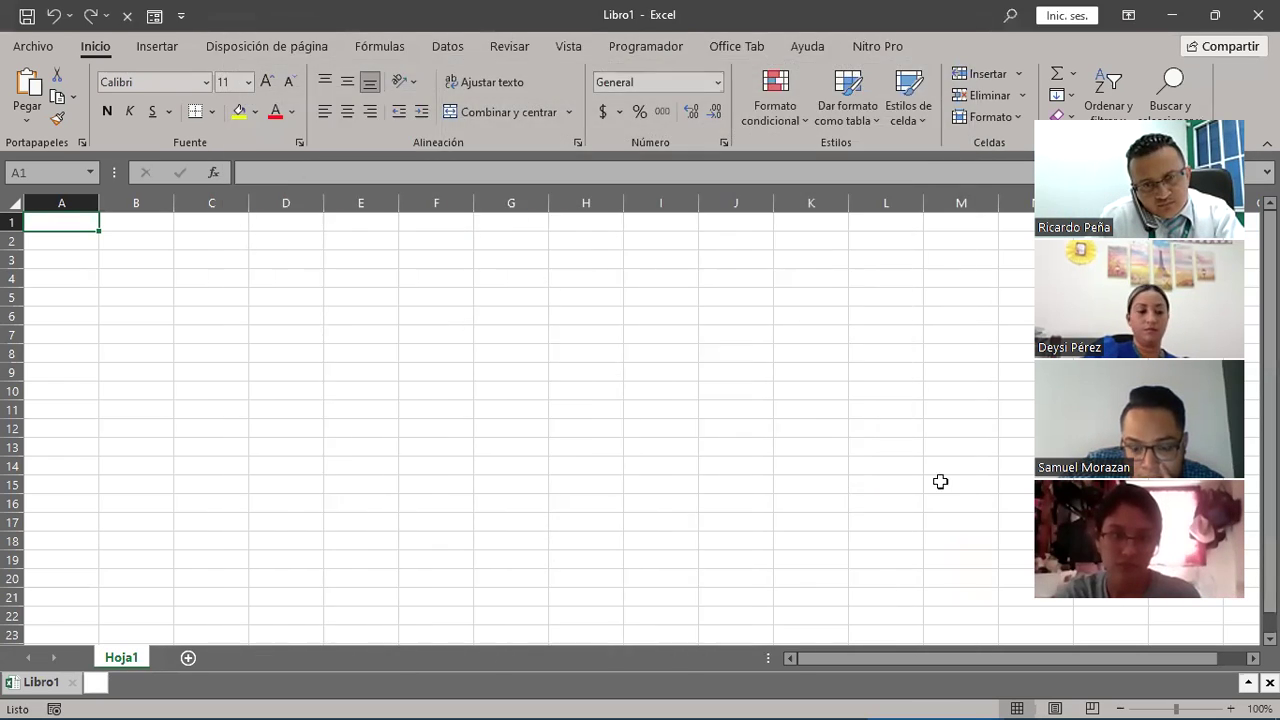
key(alt+F4)
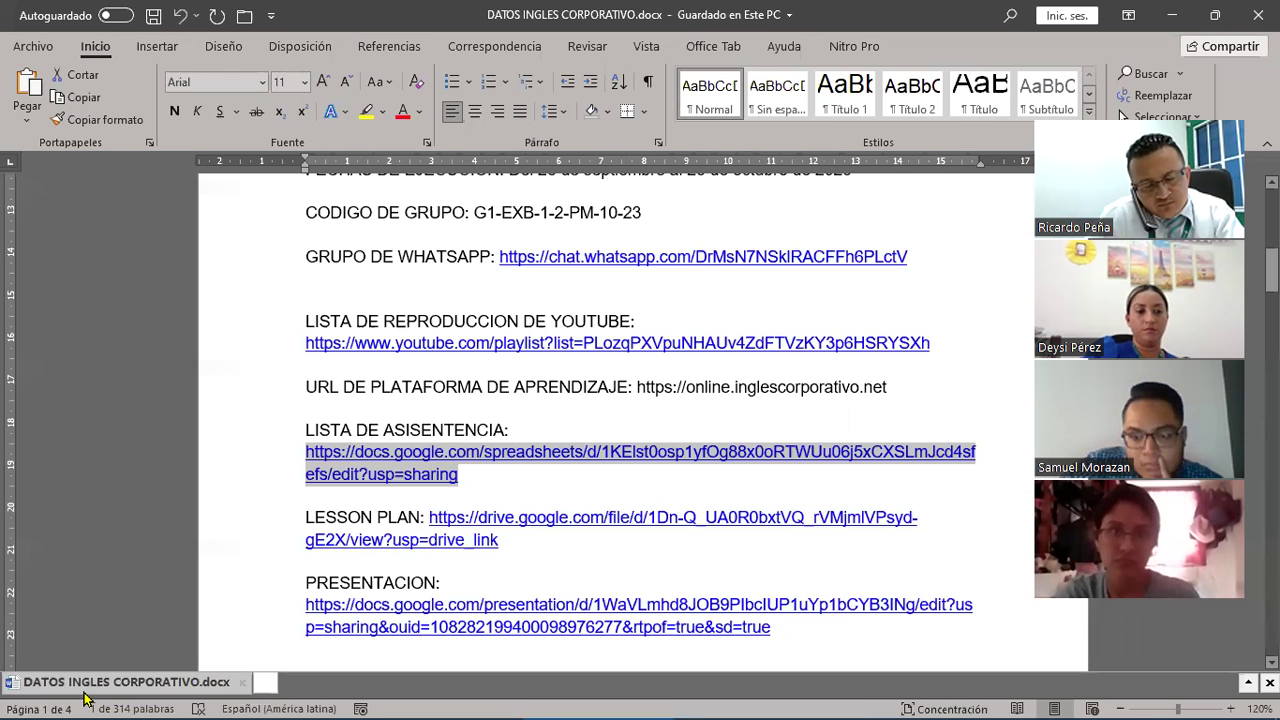
- Reopen Excel with a blank workbook, examine the general options down to the start screen setting, and close the options
key(super)
click(443, 238)
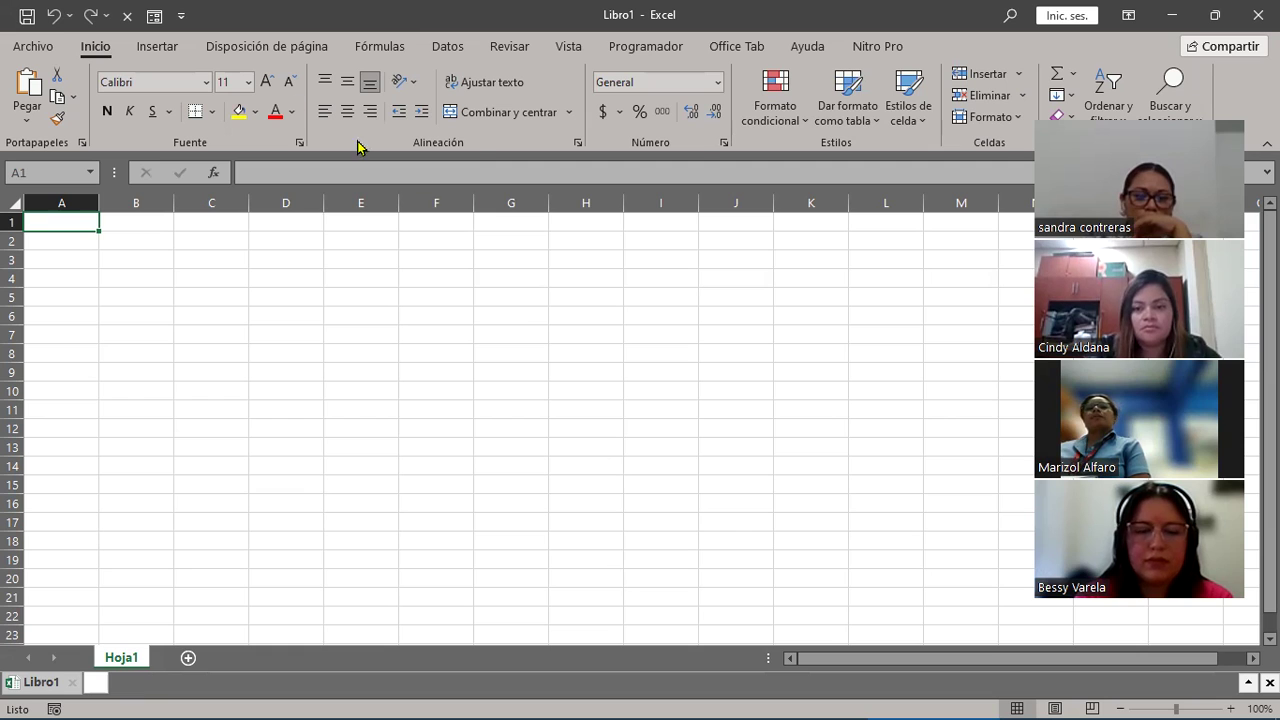
click(31, 47)
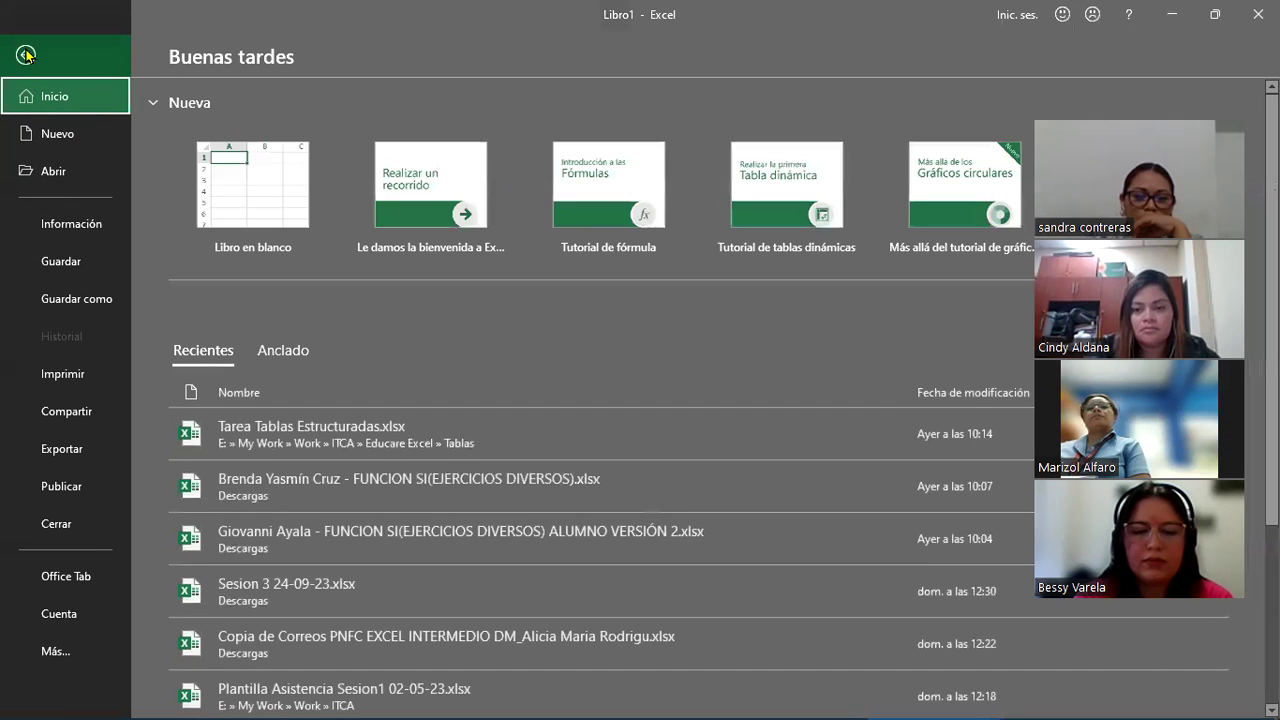
click(56, 660)
click(199, 690)
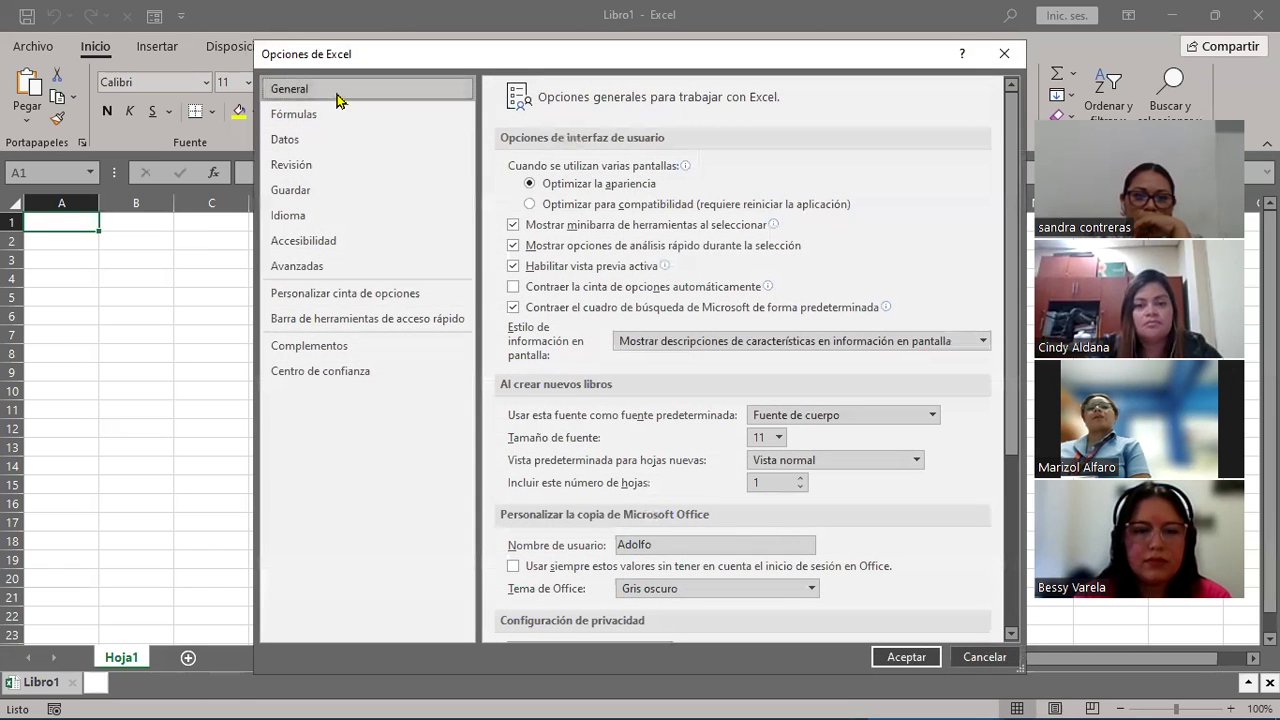
scroll(949, 490, down, 5)
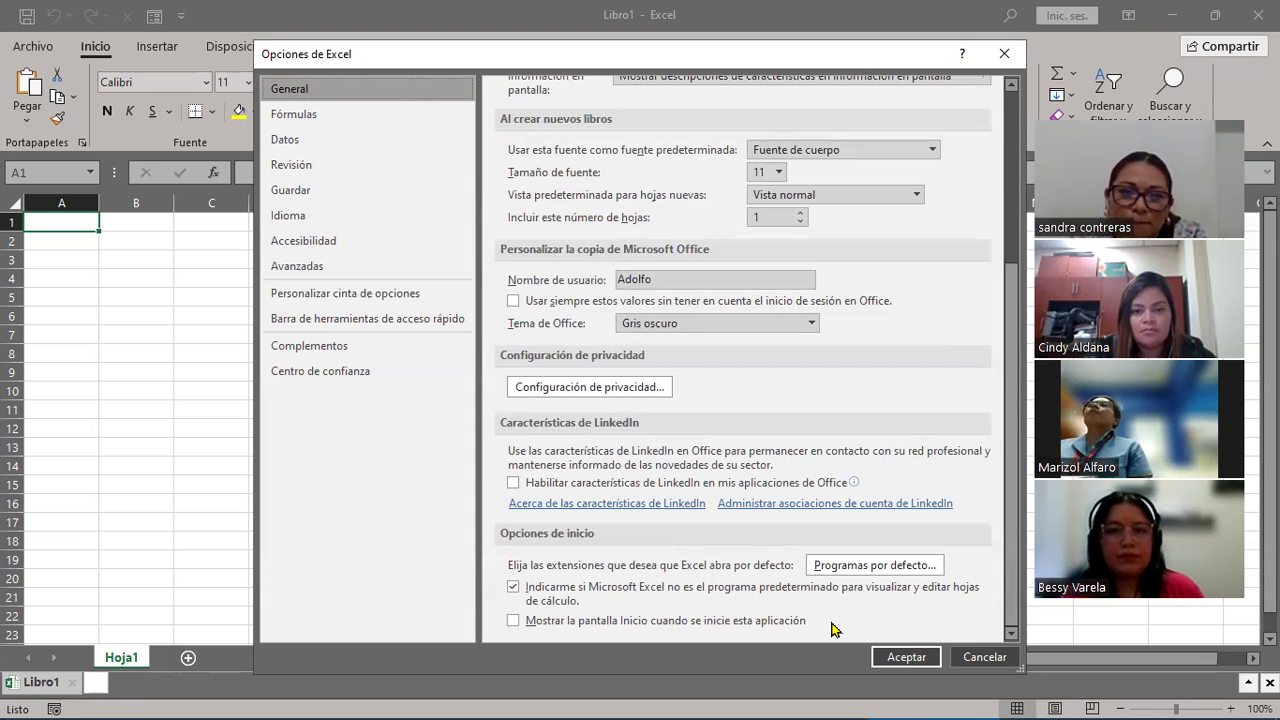
click(1008, 52)
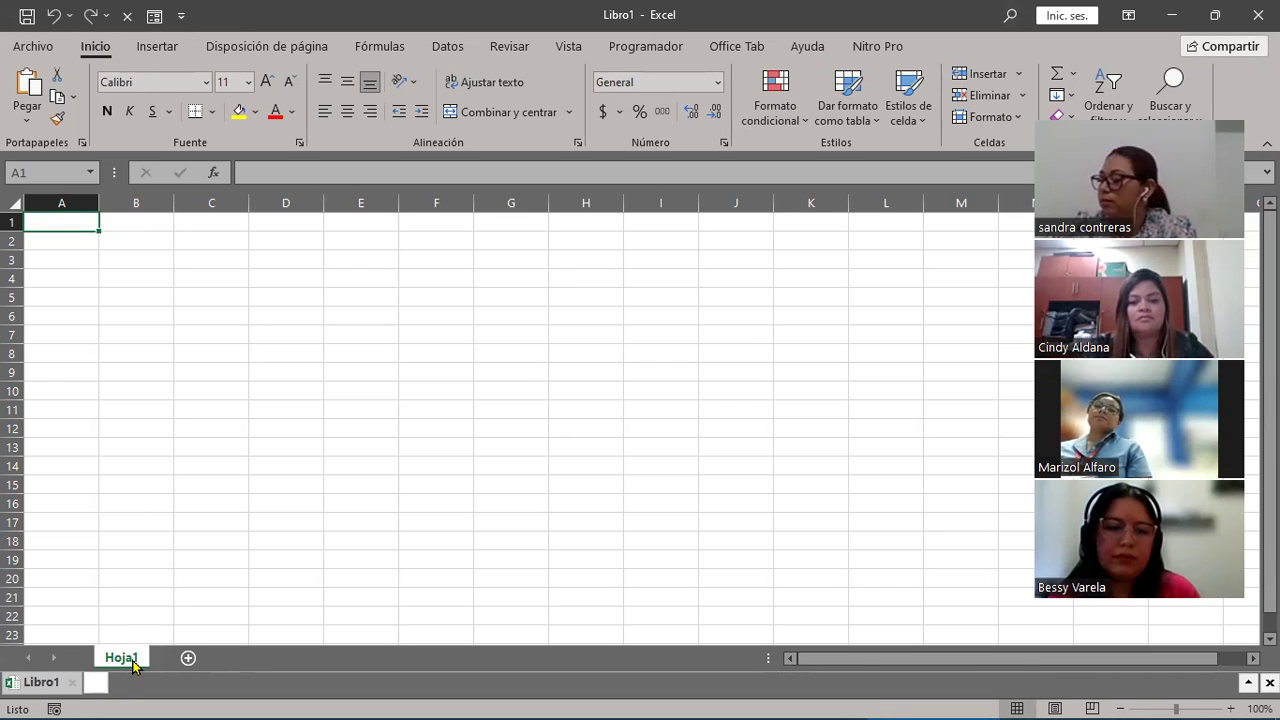
- Launch Painter Mouse to highlight the cursor, and minimize its settings window to return to the workbook
mouse_move(30, 705)
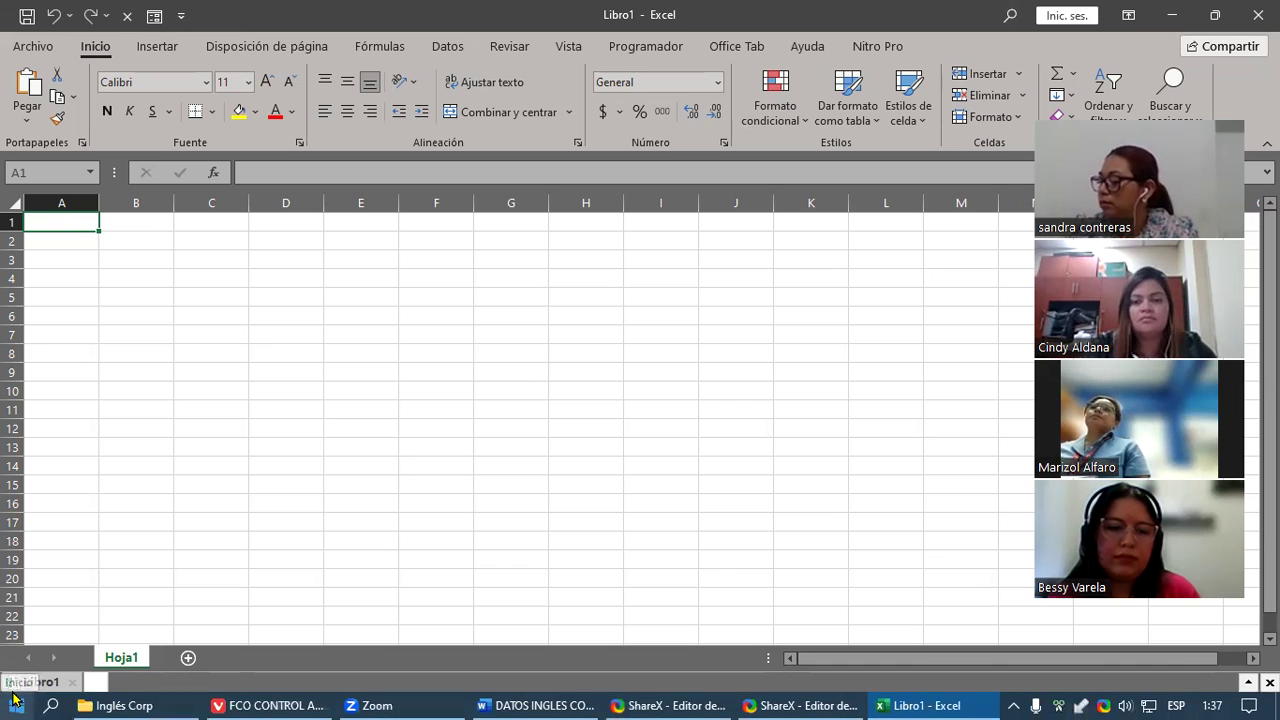
click(28, 702)
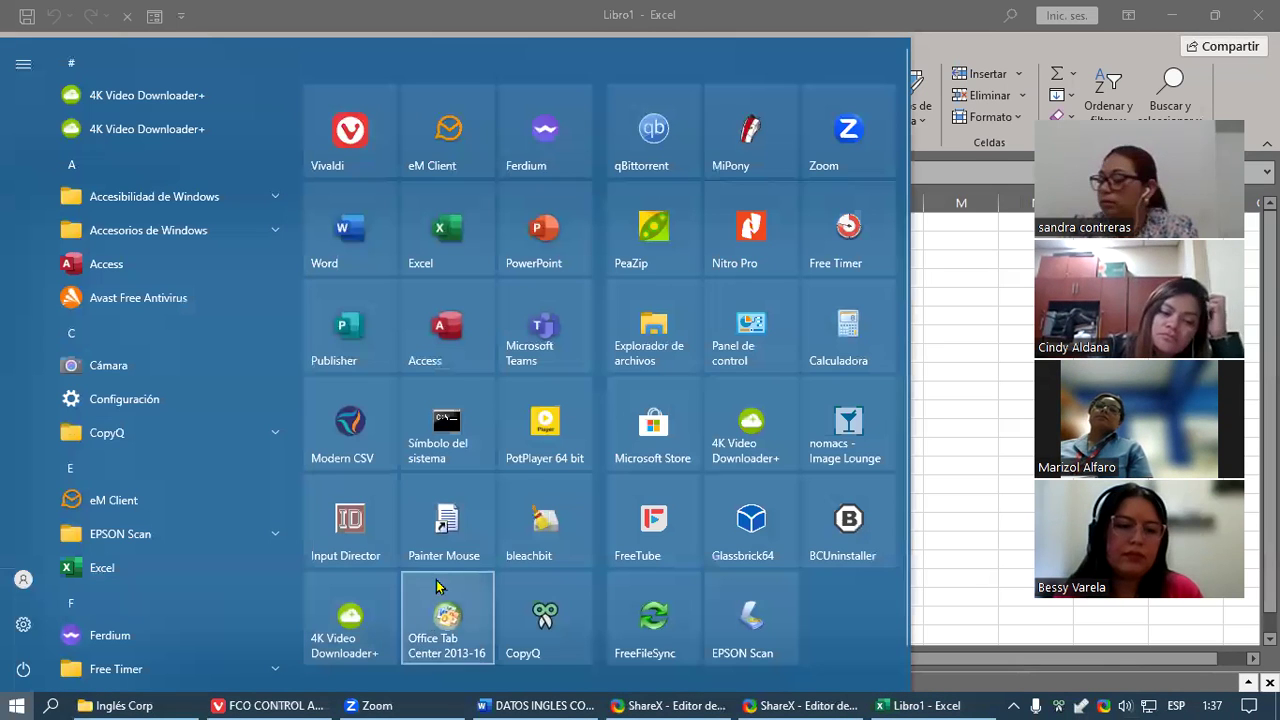
click(466, 532)
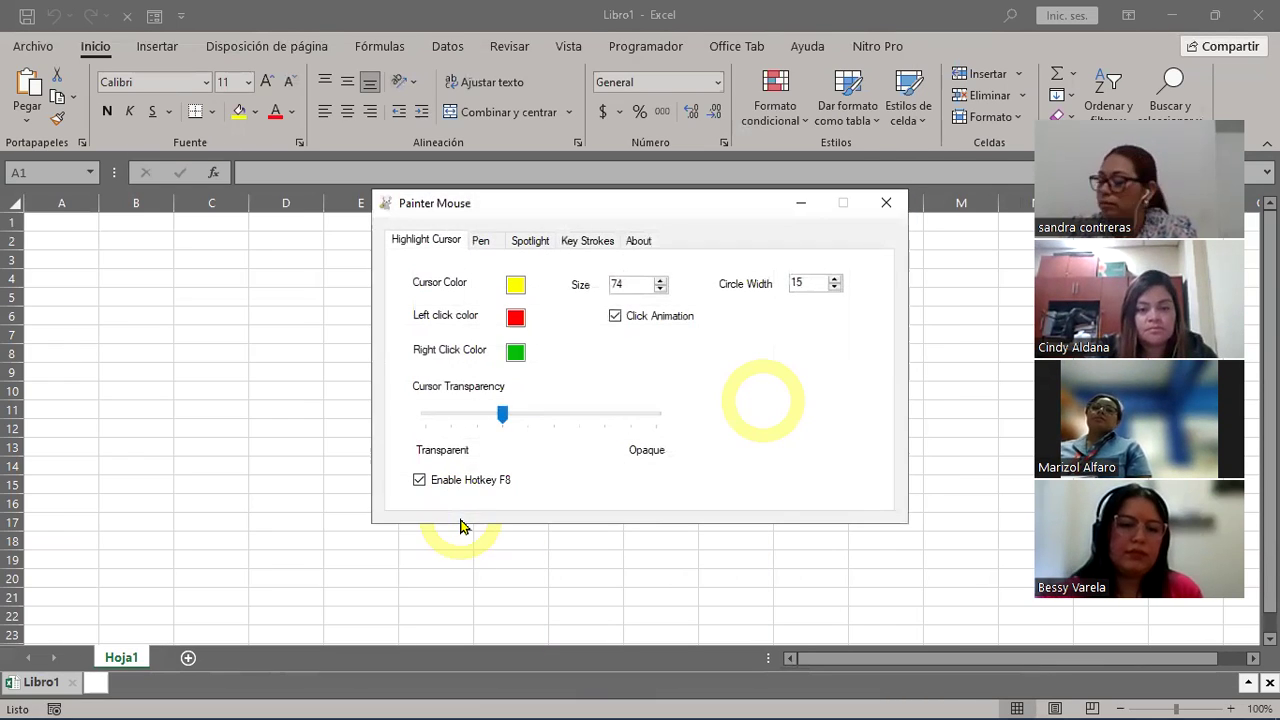
click(809, 203)
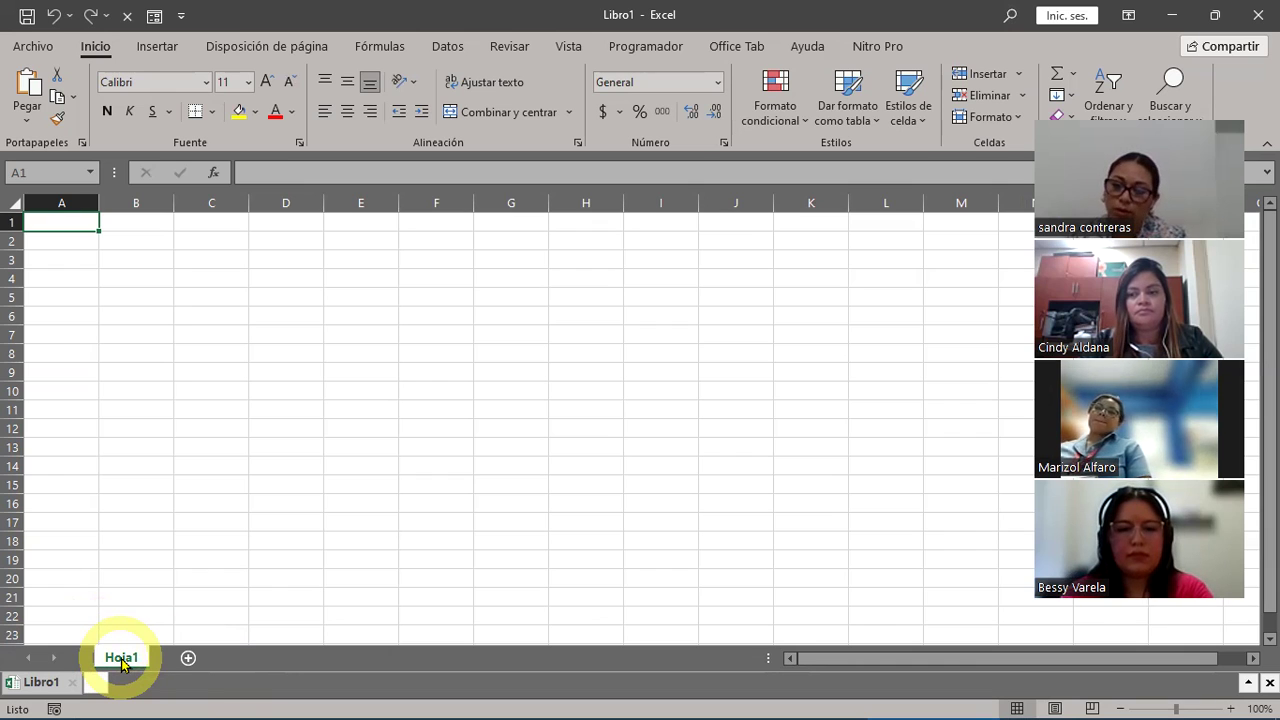
- Add four new sheets after Hoja1 in the workbook
click(188, 658)
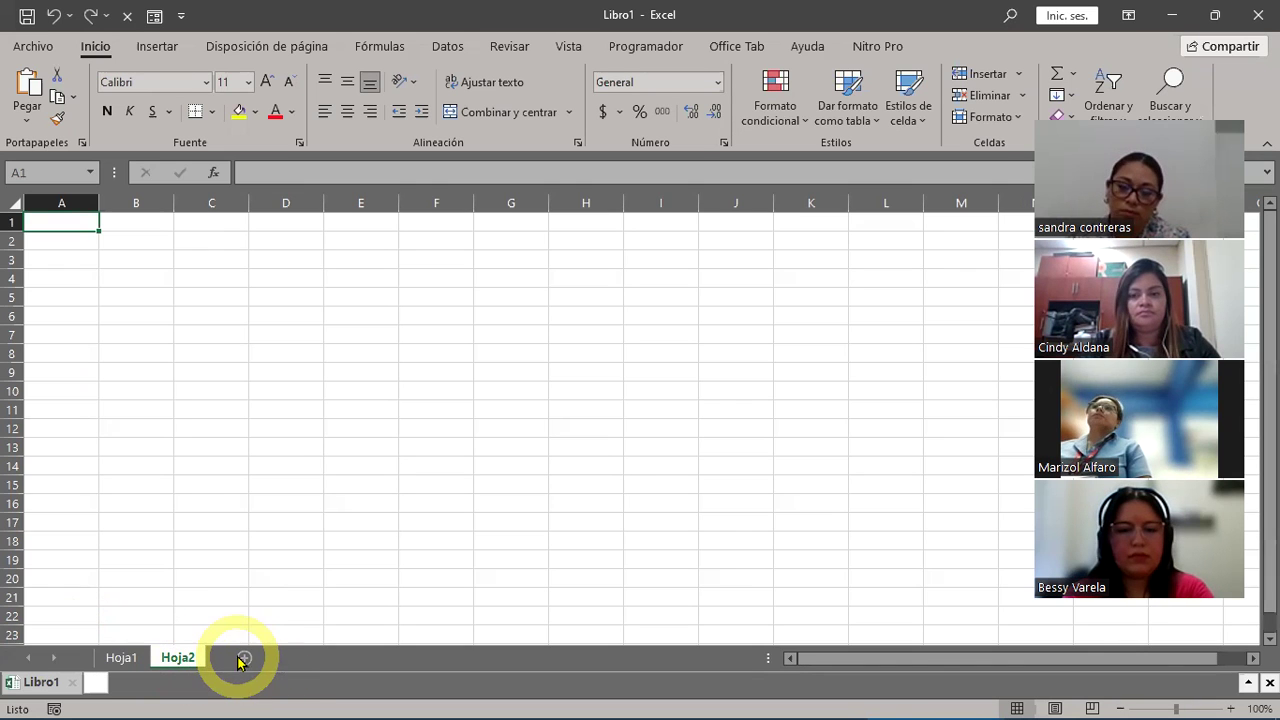
click(244, 658)
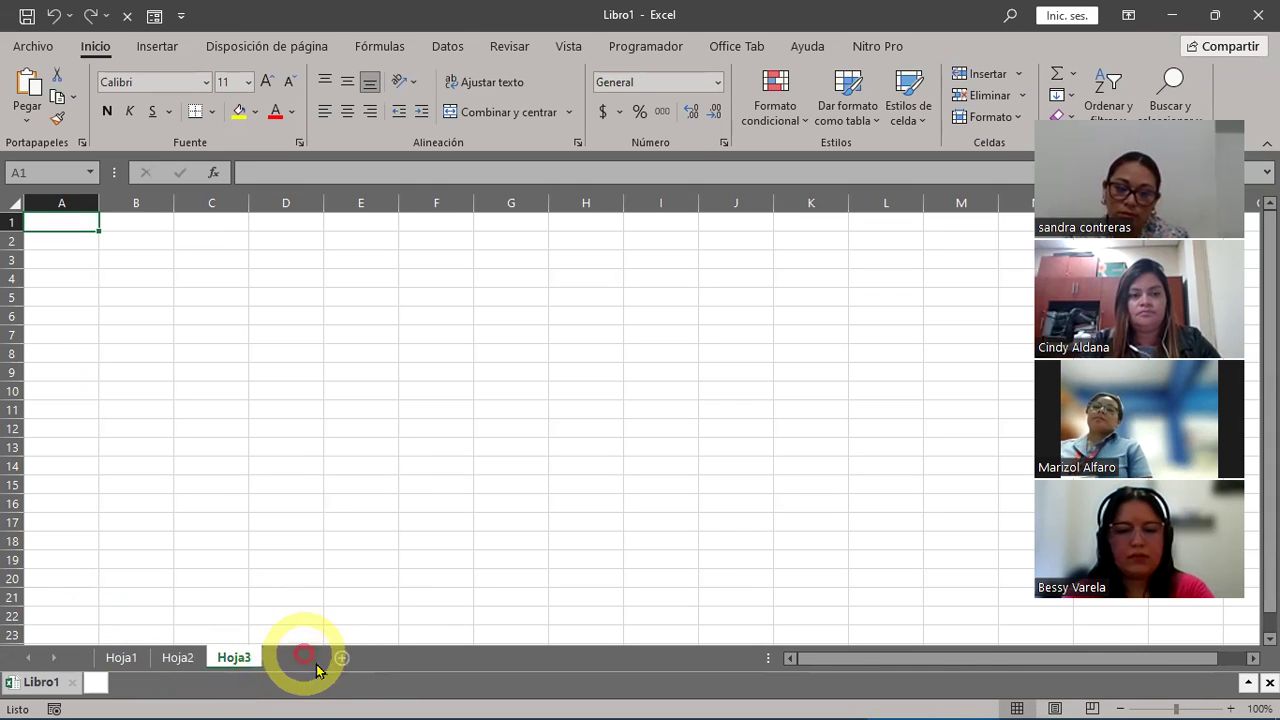
click(300, 658)
click(357, 658)
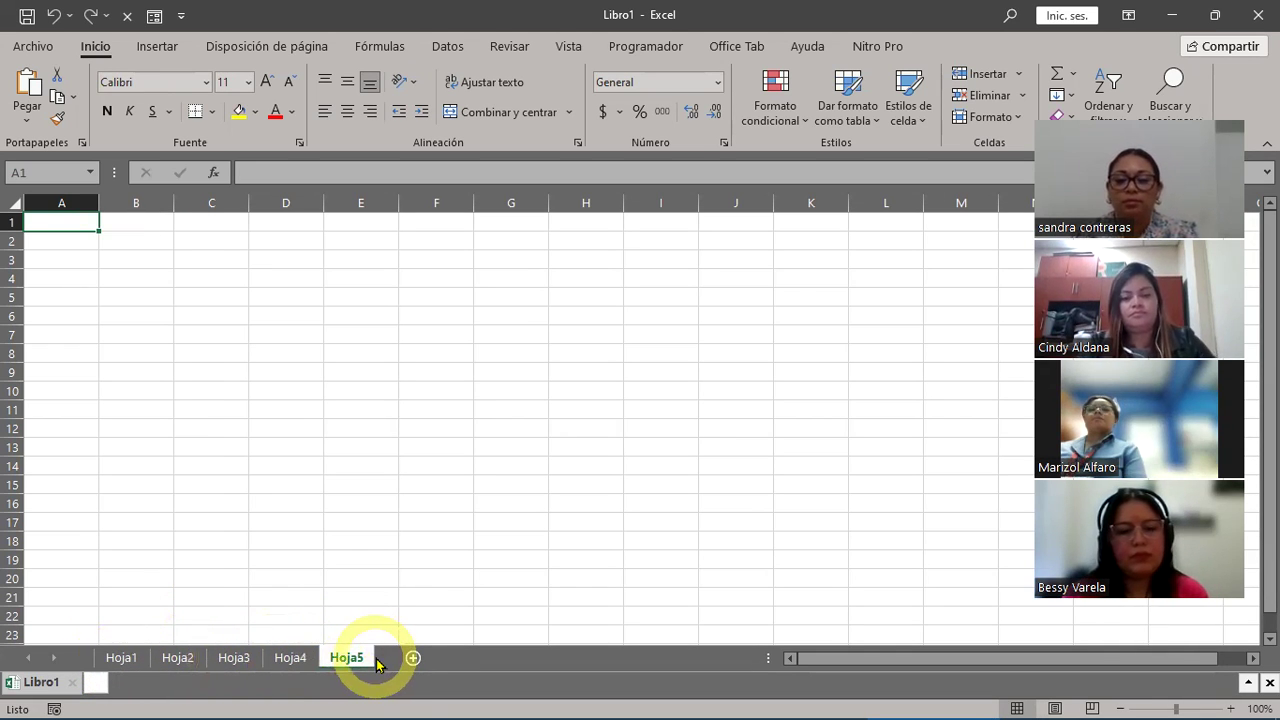
- Rename the Hoja1 sheet as Contabilidad
double_click(121, 658)
click(617, 697)
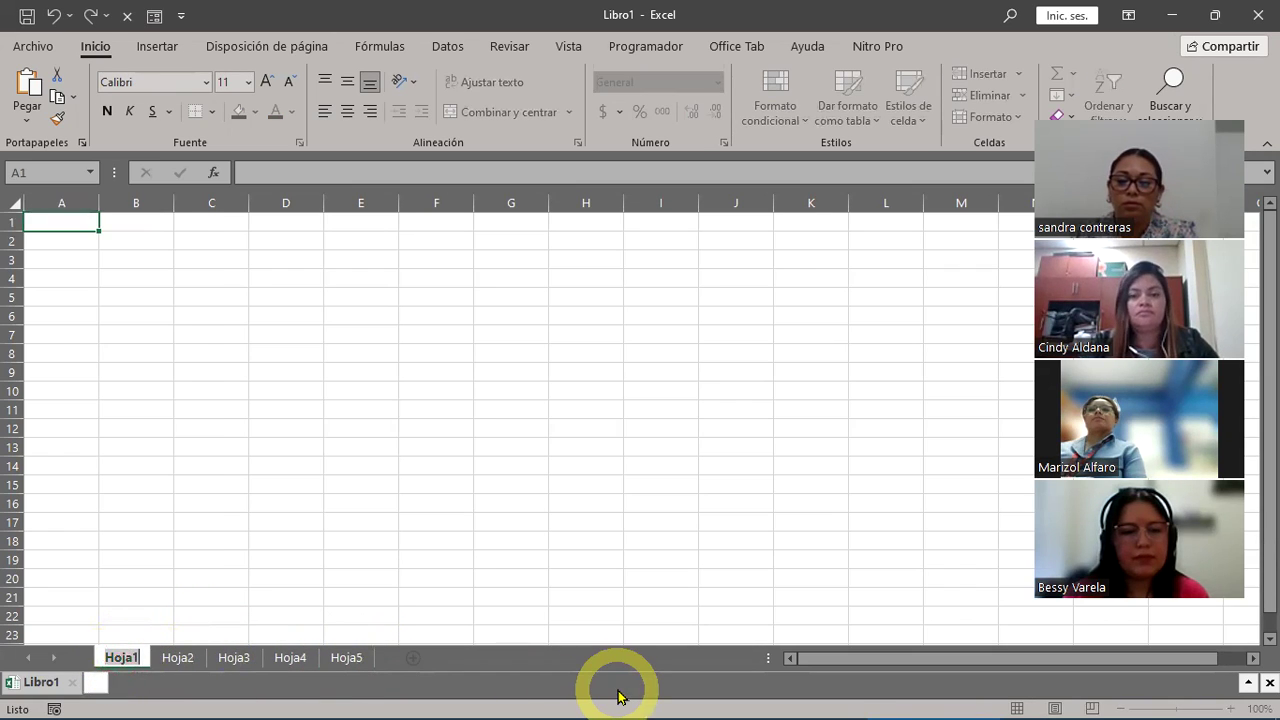
text(c)
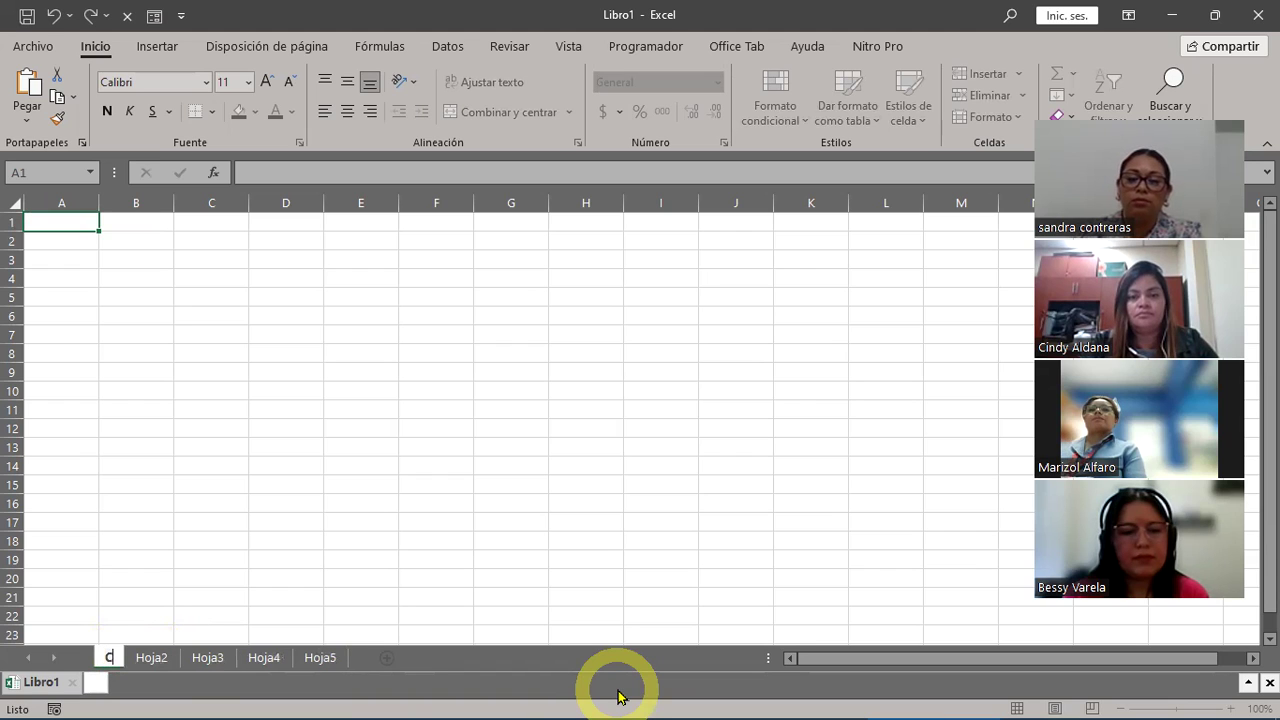
text(onta)
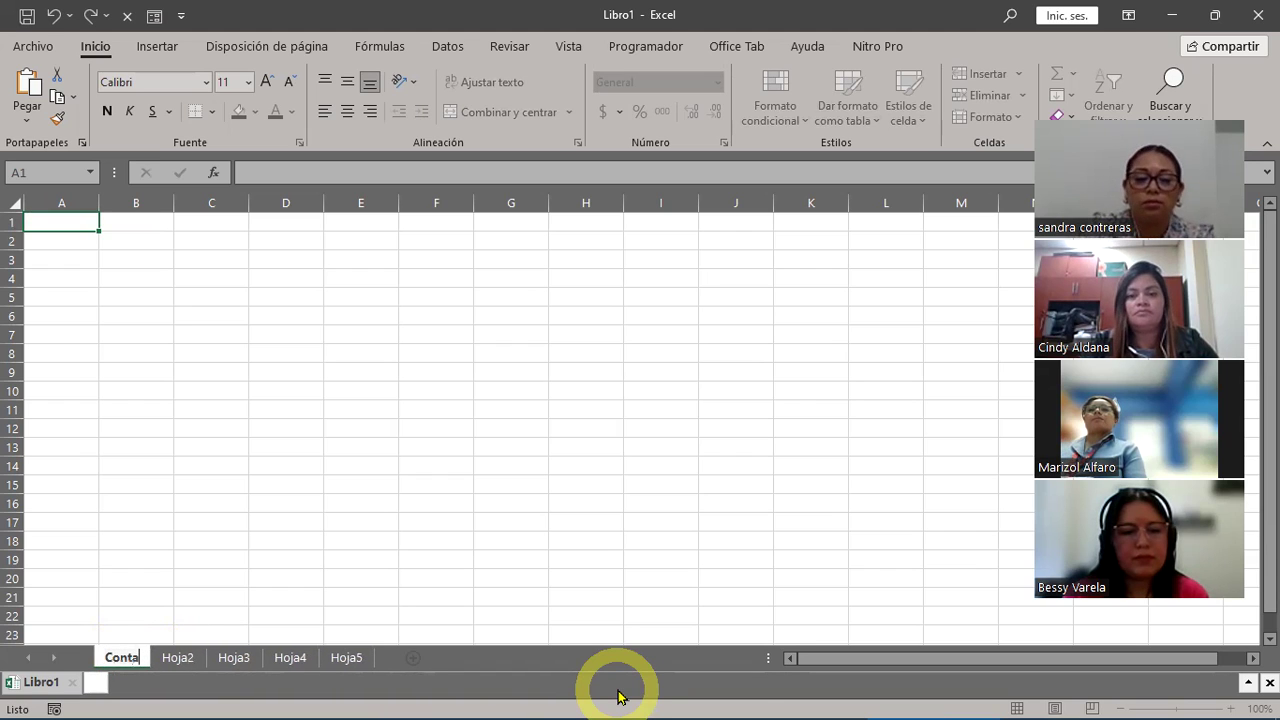
text(bild)
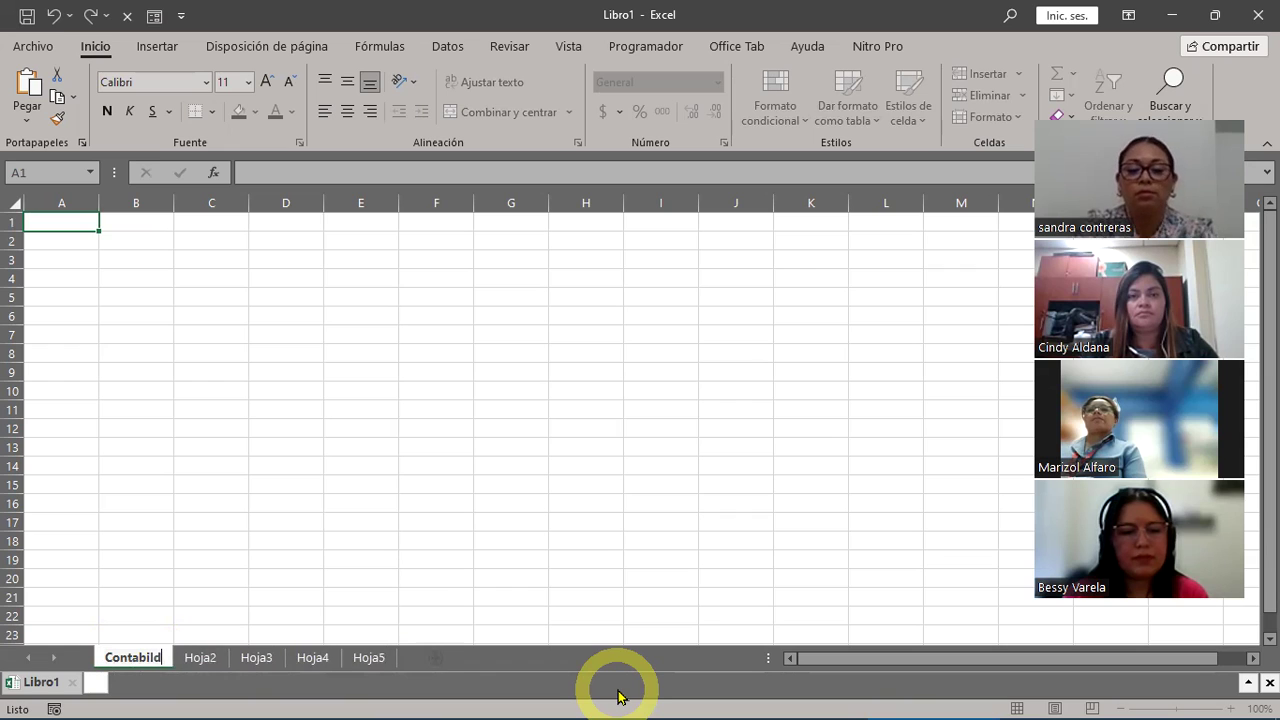
key(BackSpace)
text(idad)
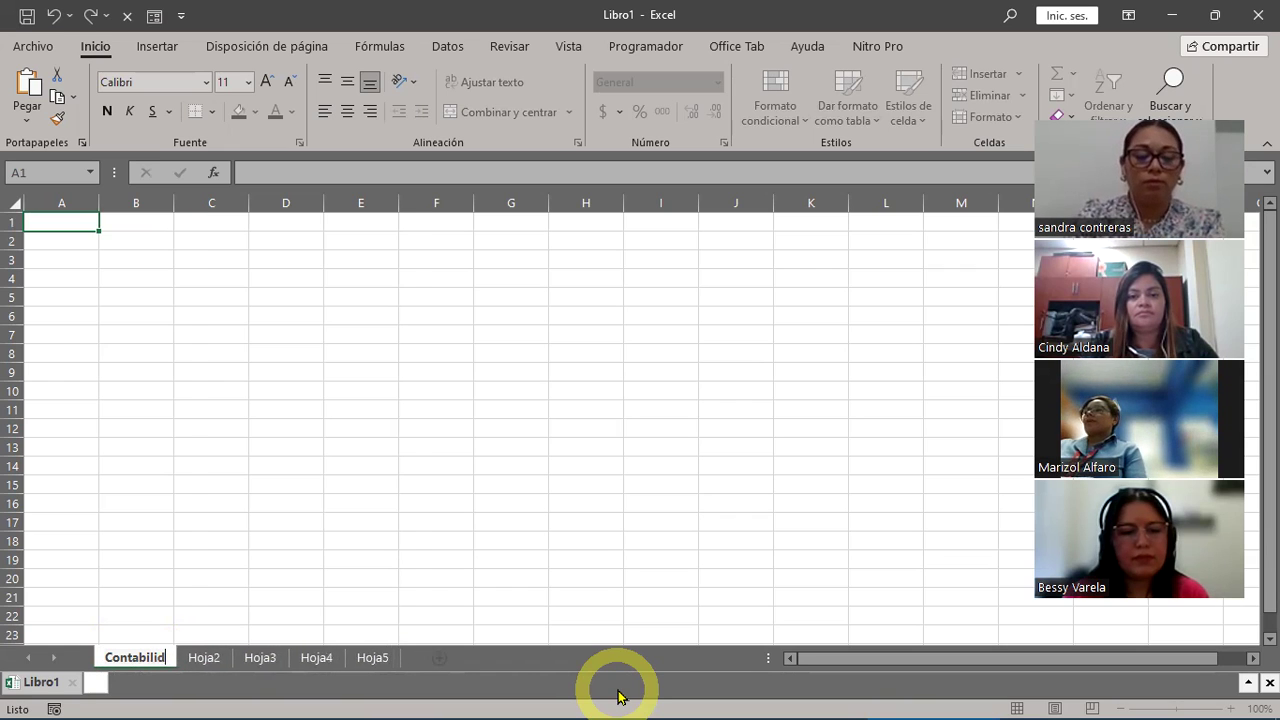
- Rename the Hoja2 sheet as Pagos and the Hoja3 sheet as Cheques
double_click(220, 657)
text(Pagos)
key(Return)
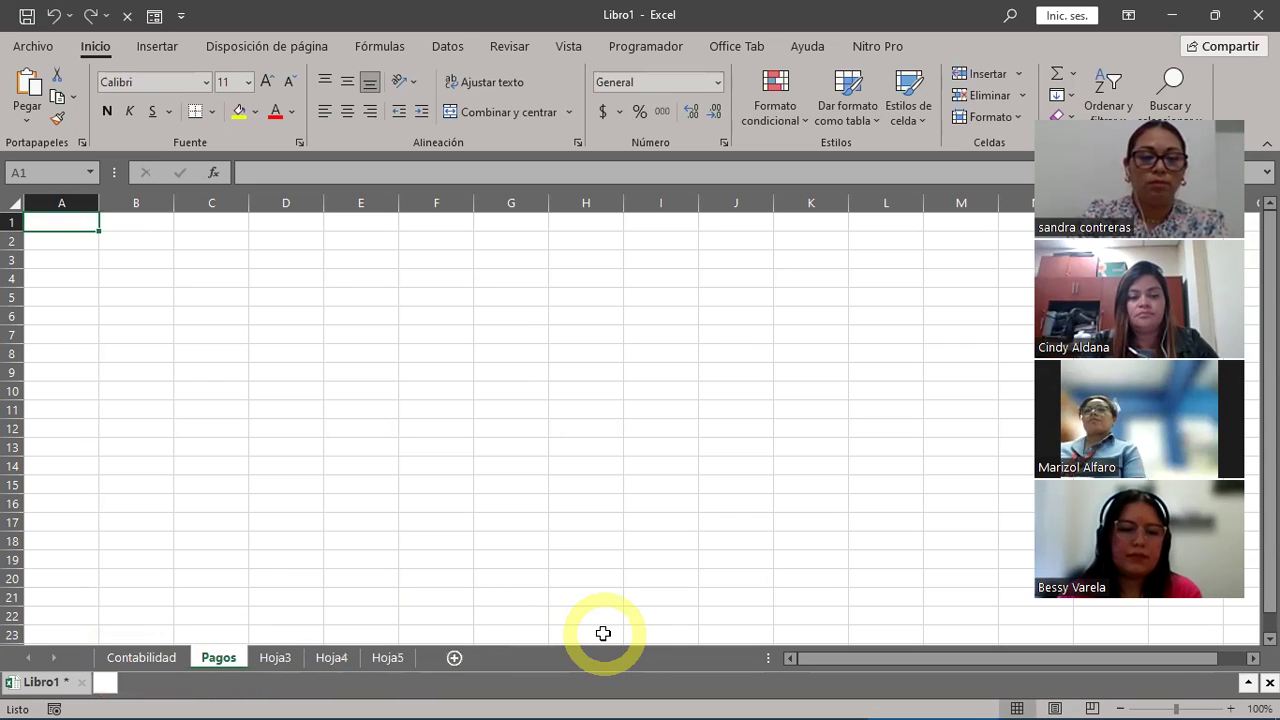
double_click(276, 657)
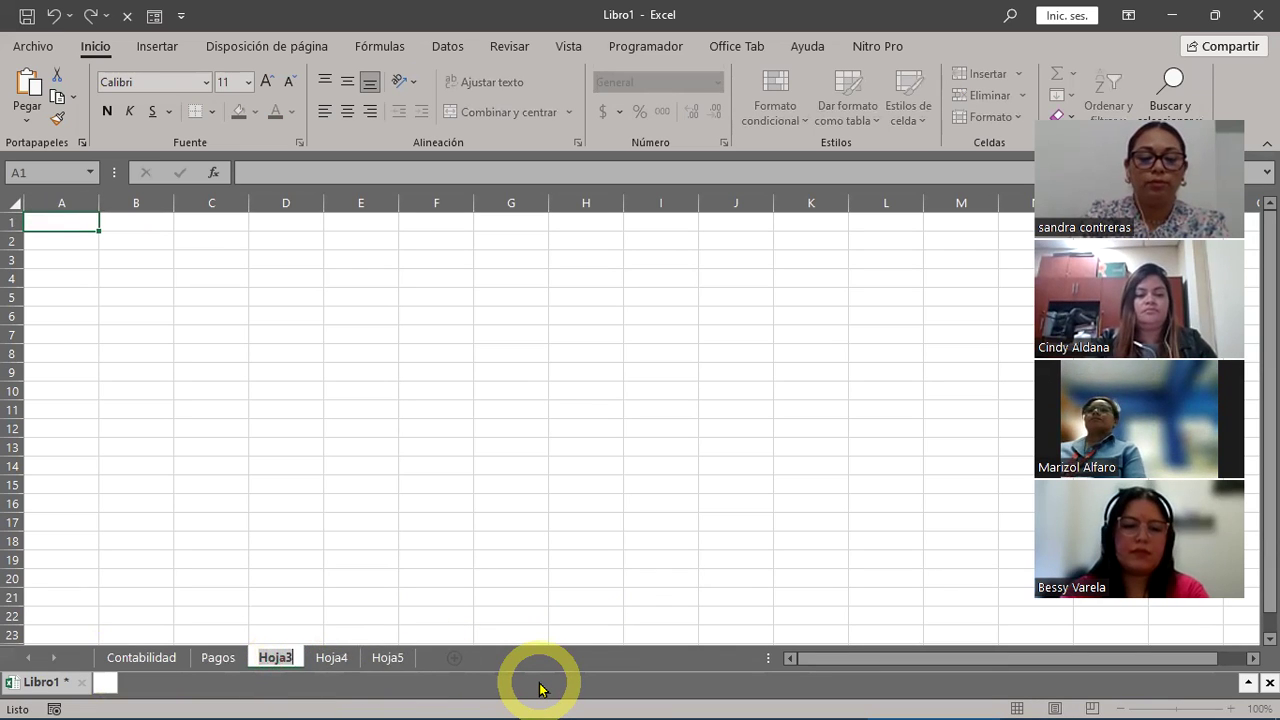
text(Cheques)
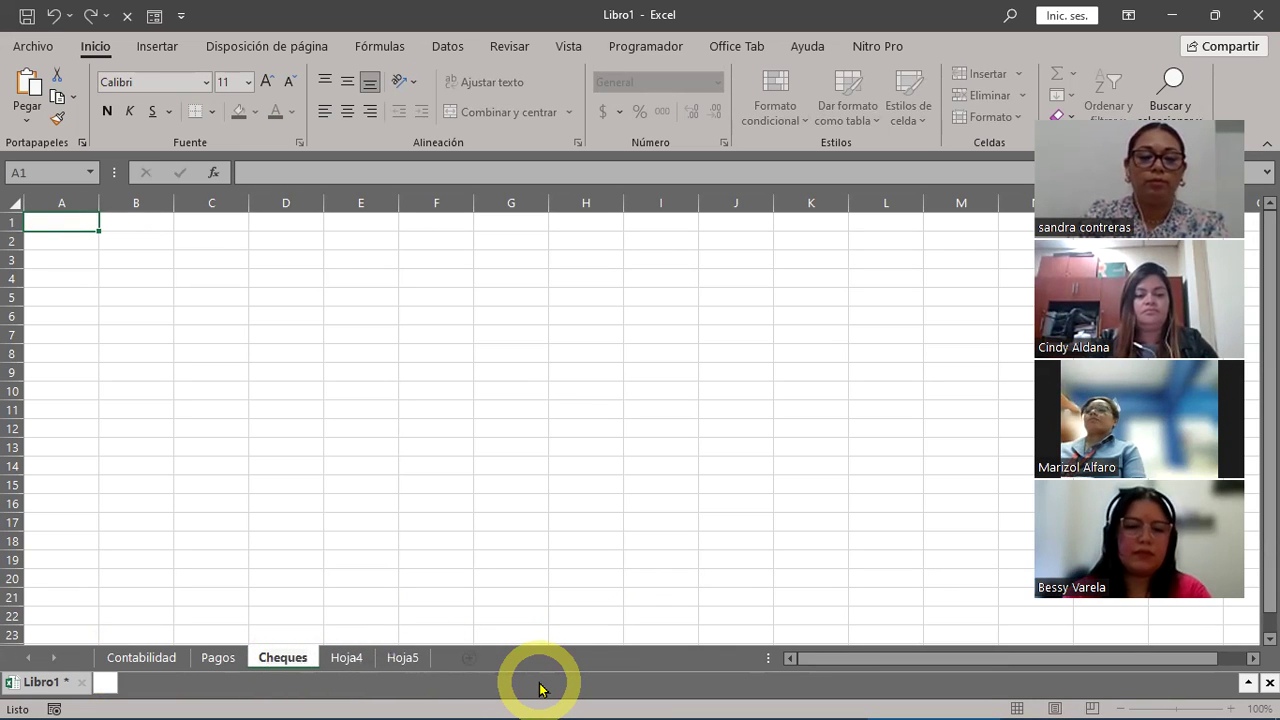
key(Return)
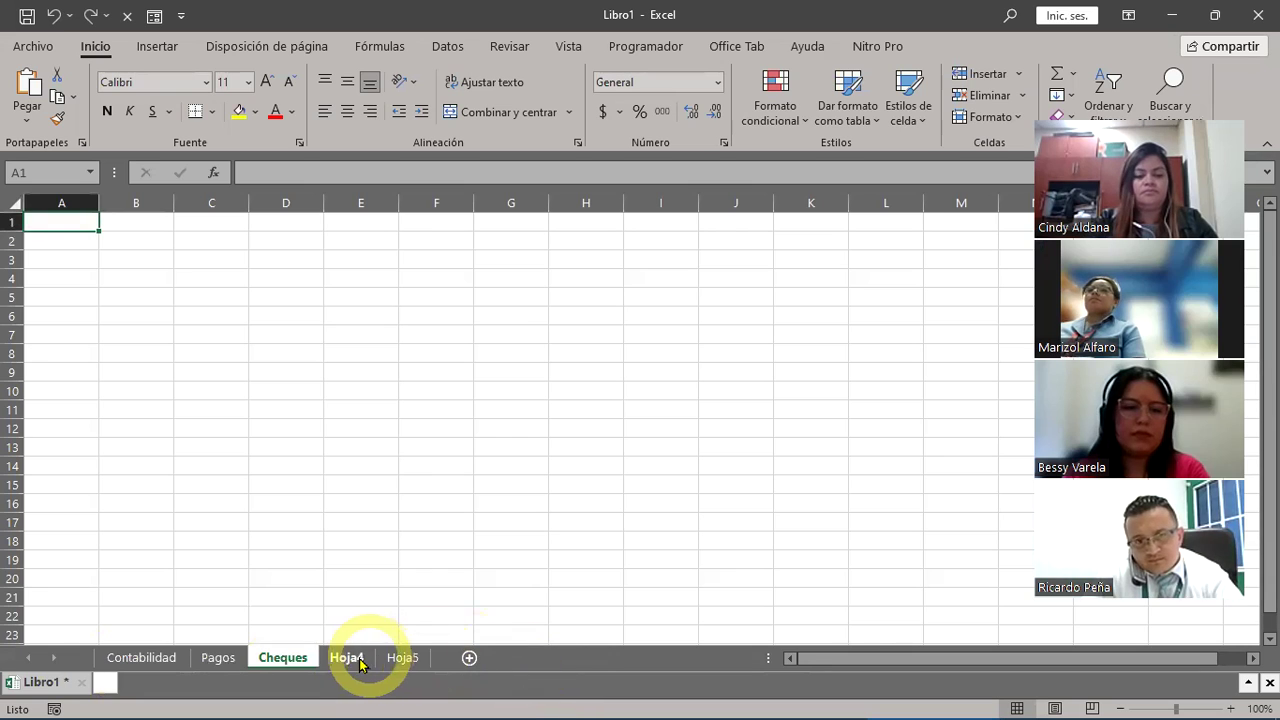
- Rename the Hoja4 sheet as Salarios and the Hoja5 sheet as Facturas
double_click(362, 659)
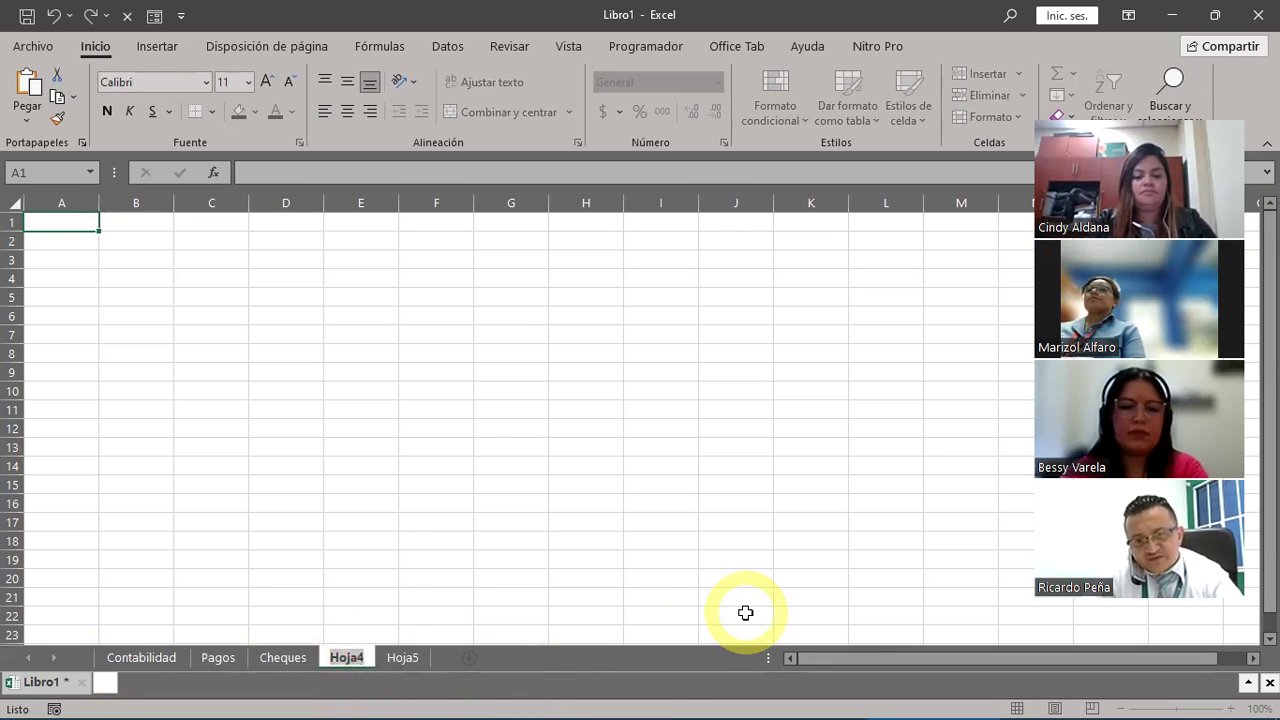
text(Salarios)
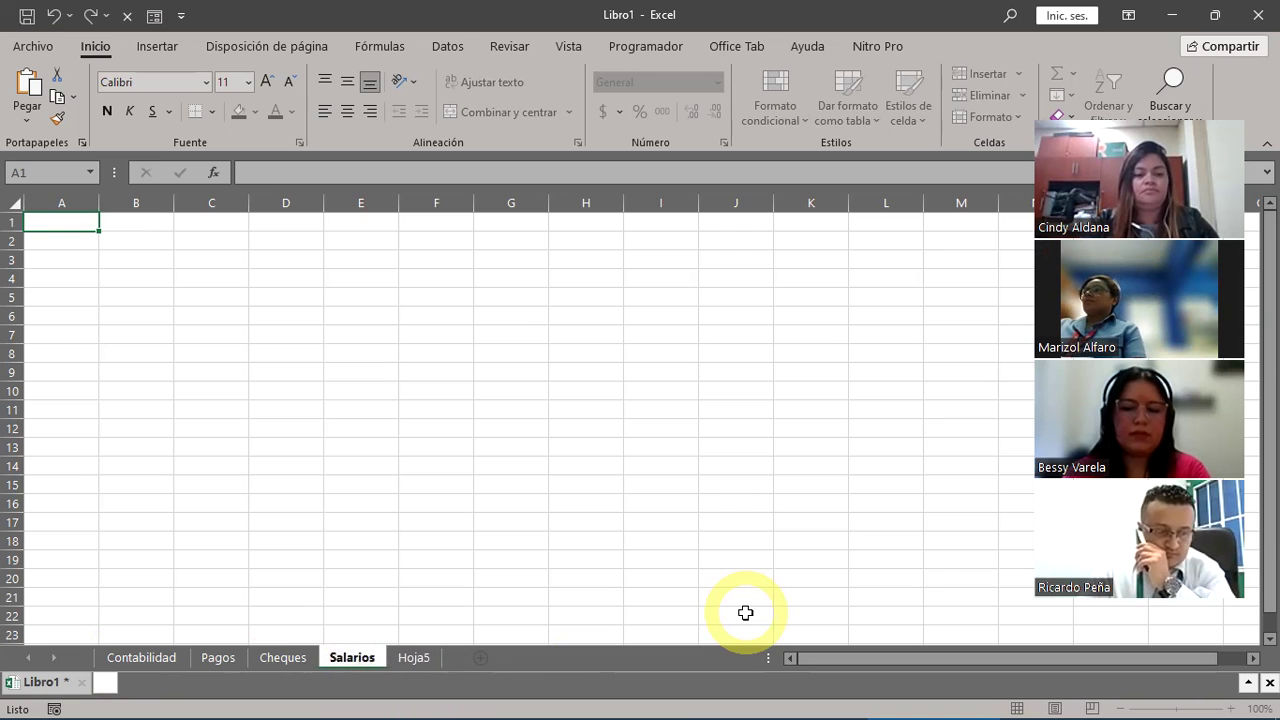
key(Return)
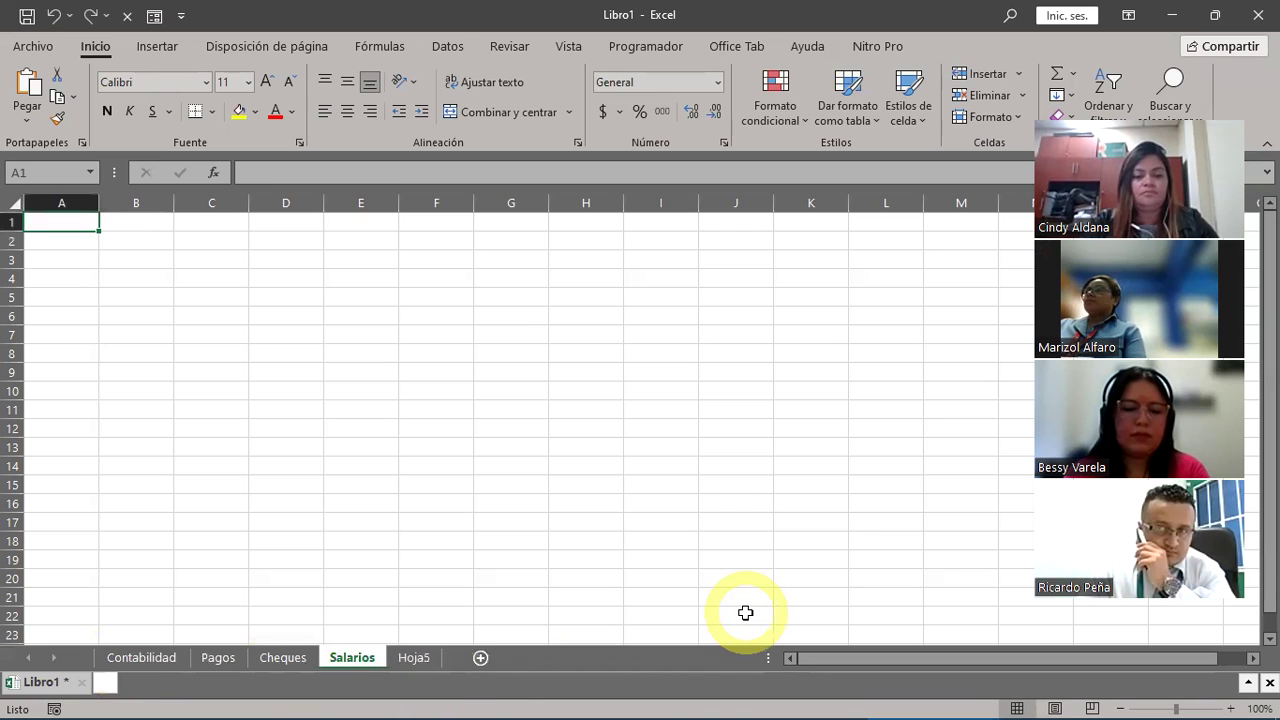
double_click(418, 657)
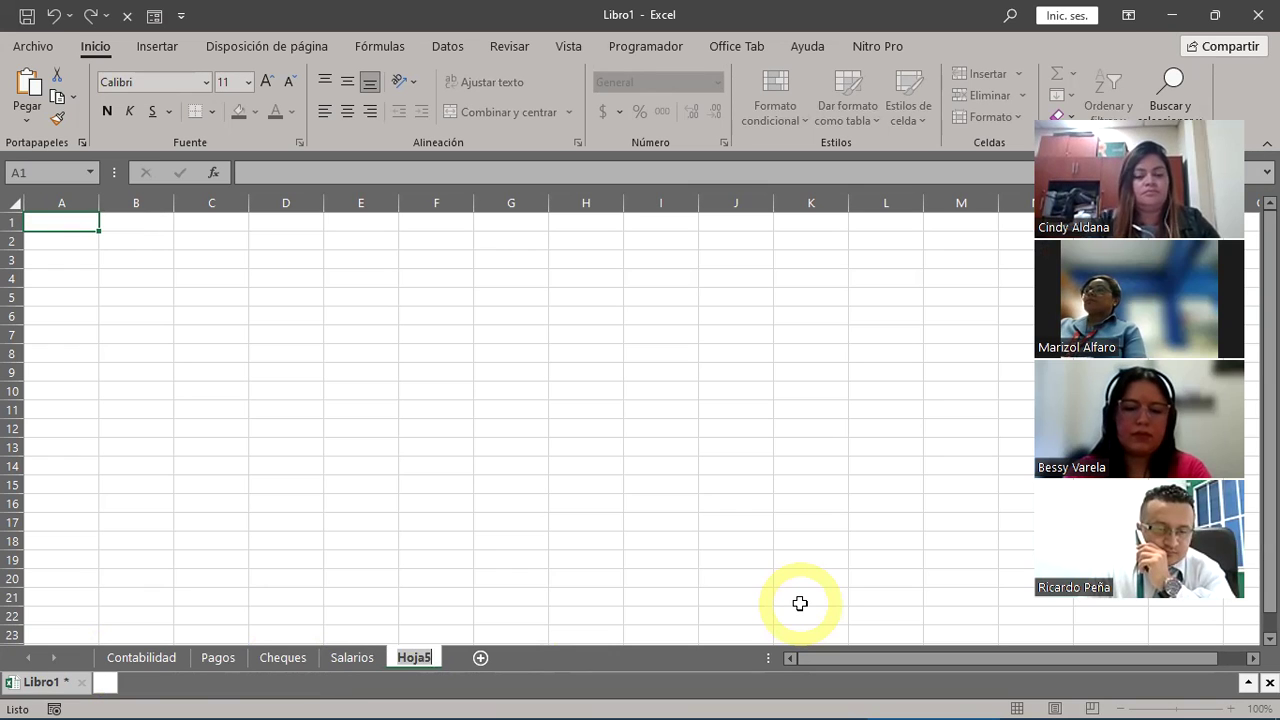
text(Facturas)
key(Return)
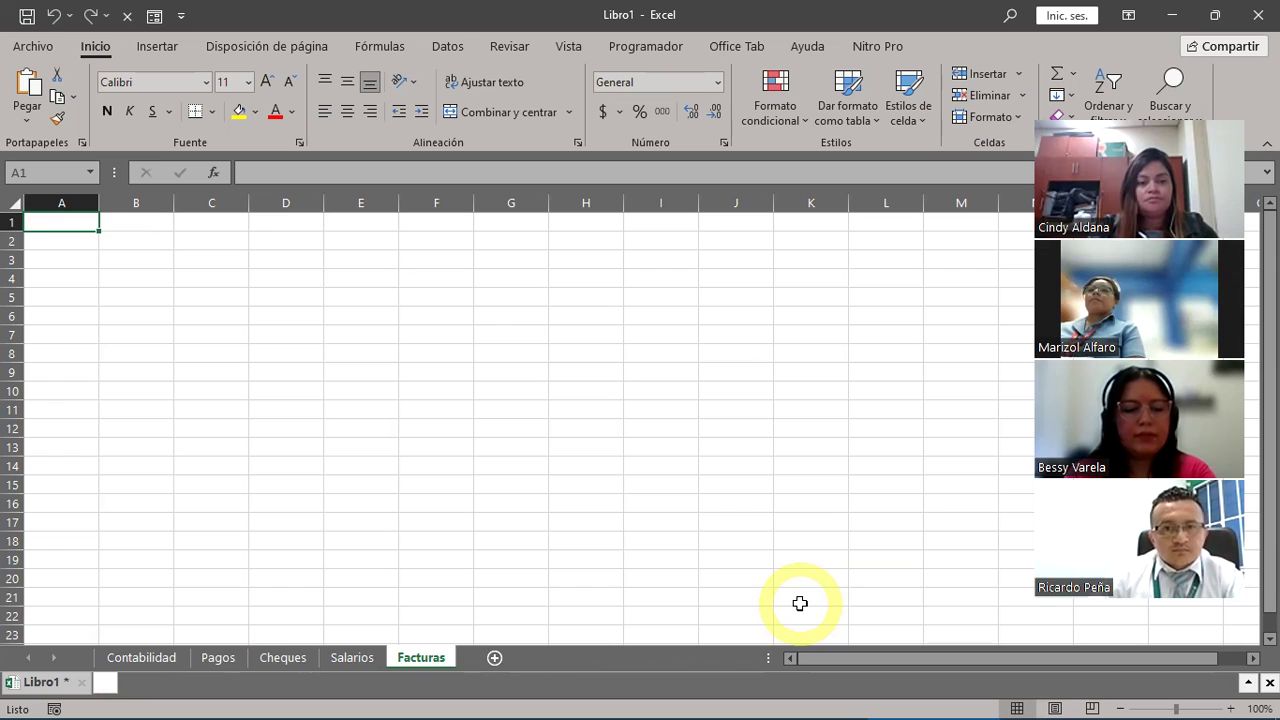
click(214, 426)
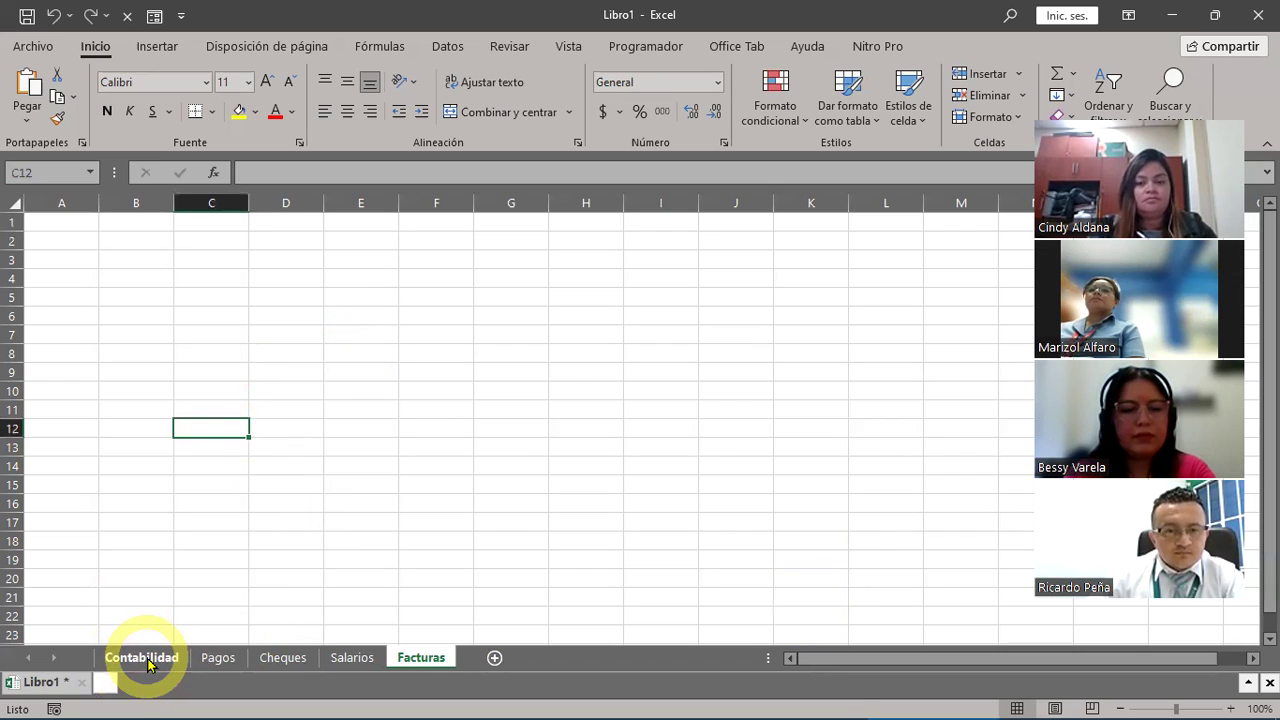
- Color the Contabilidad sheet tab standard yellow and the Pagos sheet tab standard light green
right_click(148, 662)
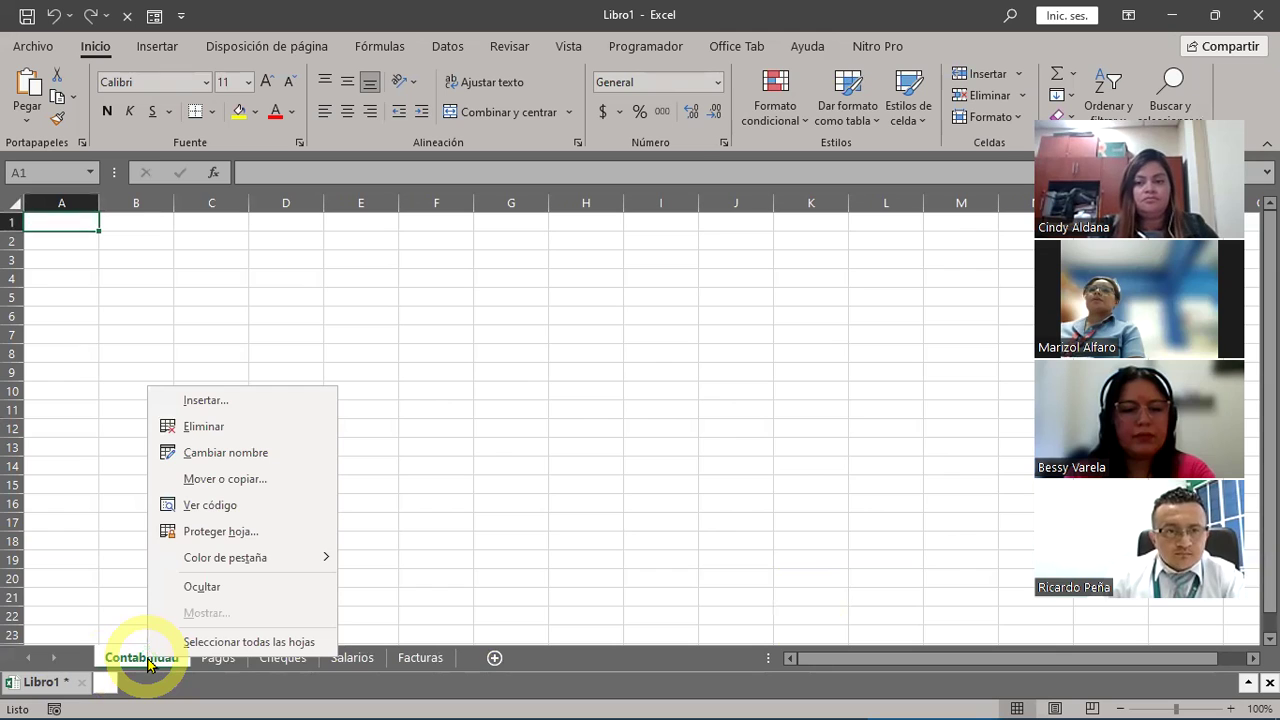
mouse_move(201, 562)
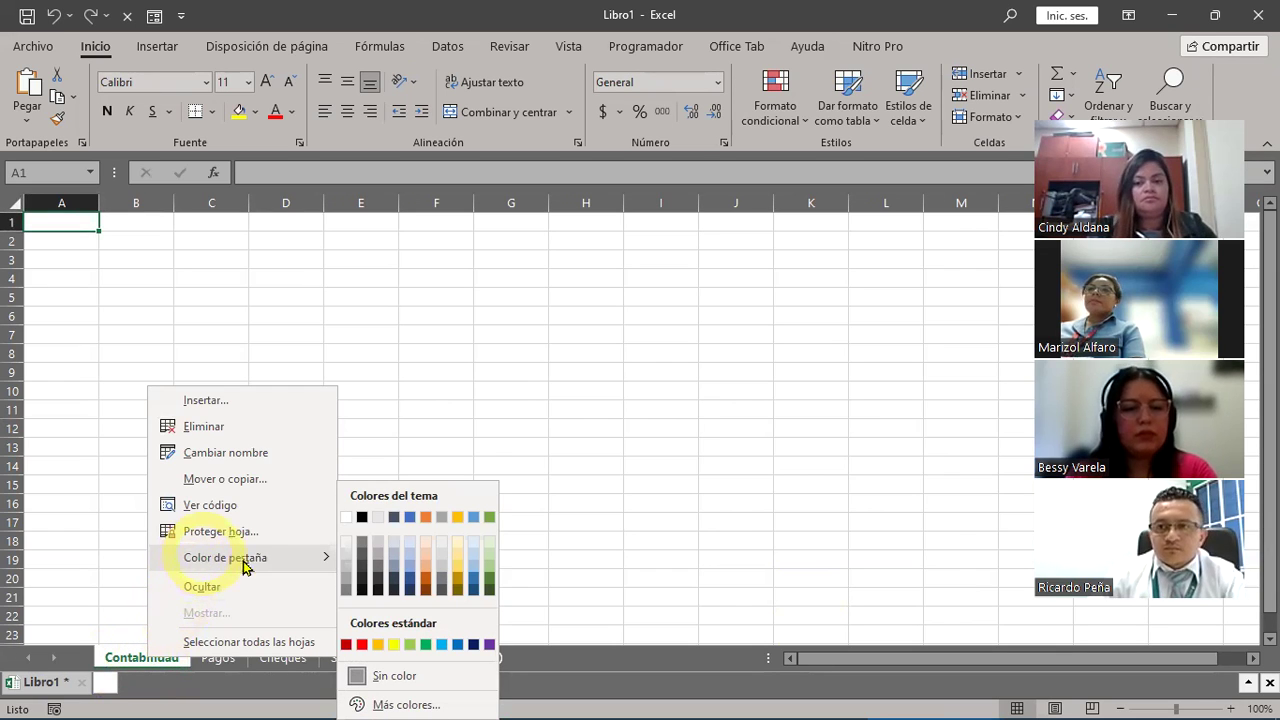
click(394, 646)
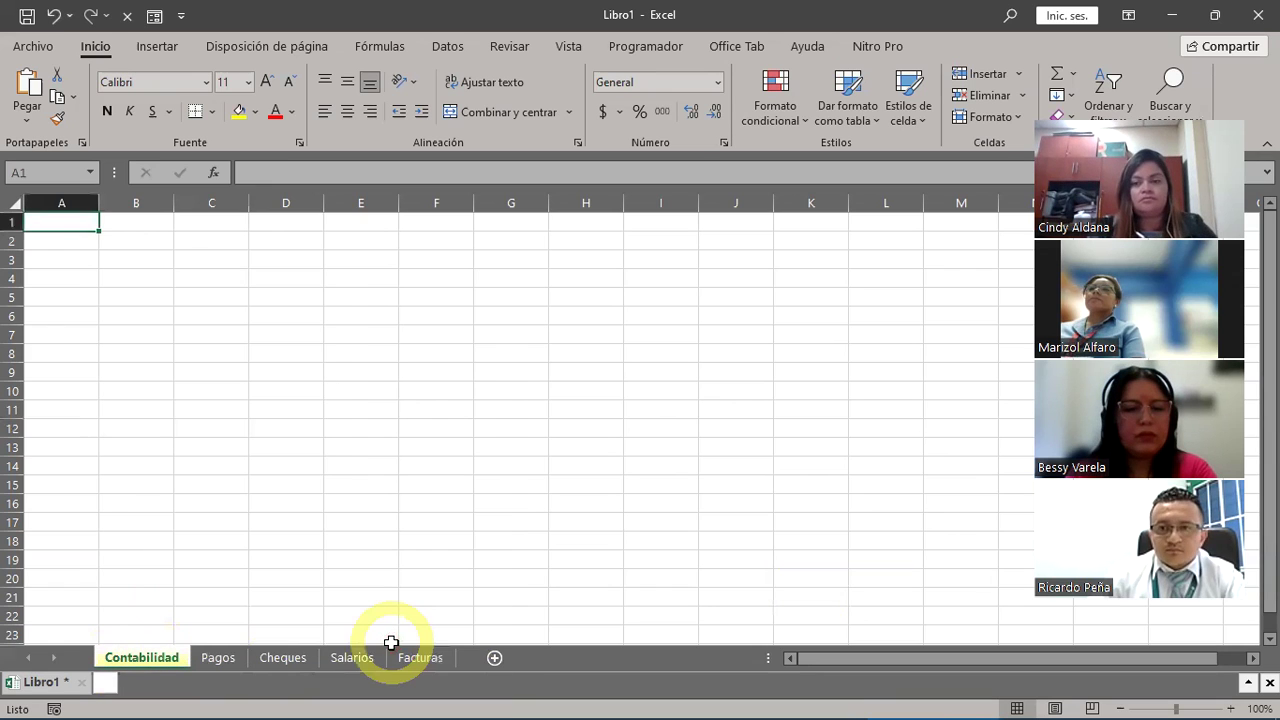
right_click(222, 660)
mouse_move(300, 557)
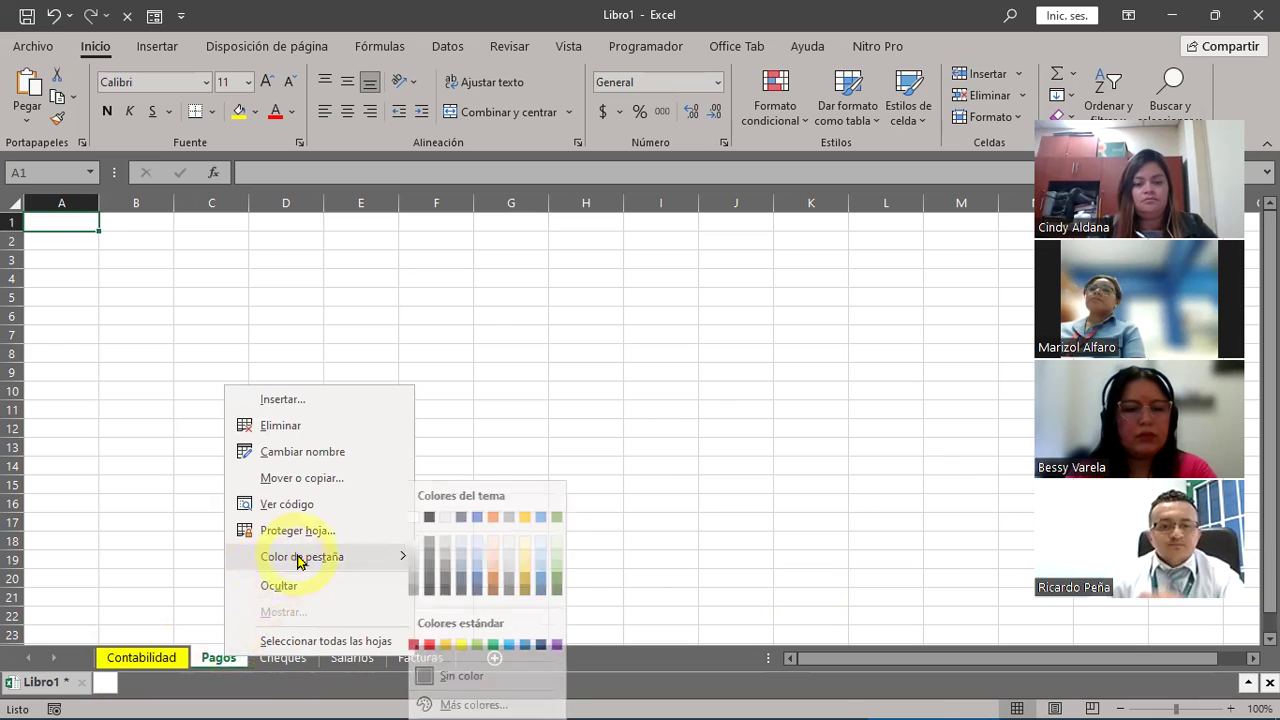
click(488, 645)
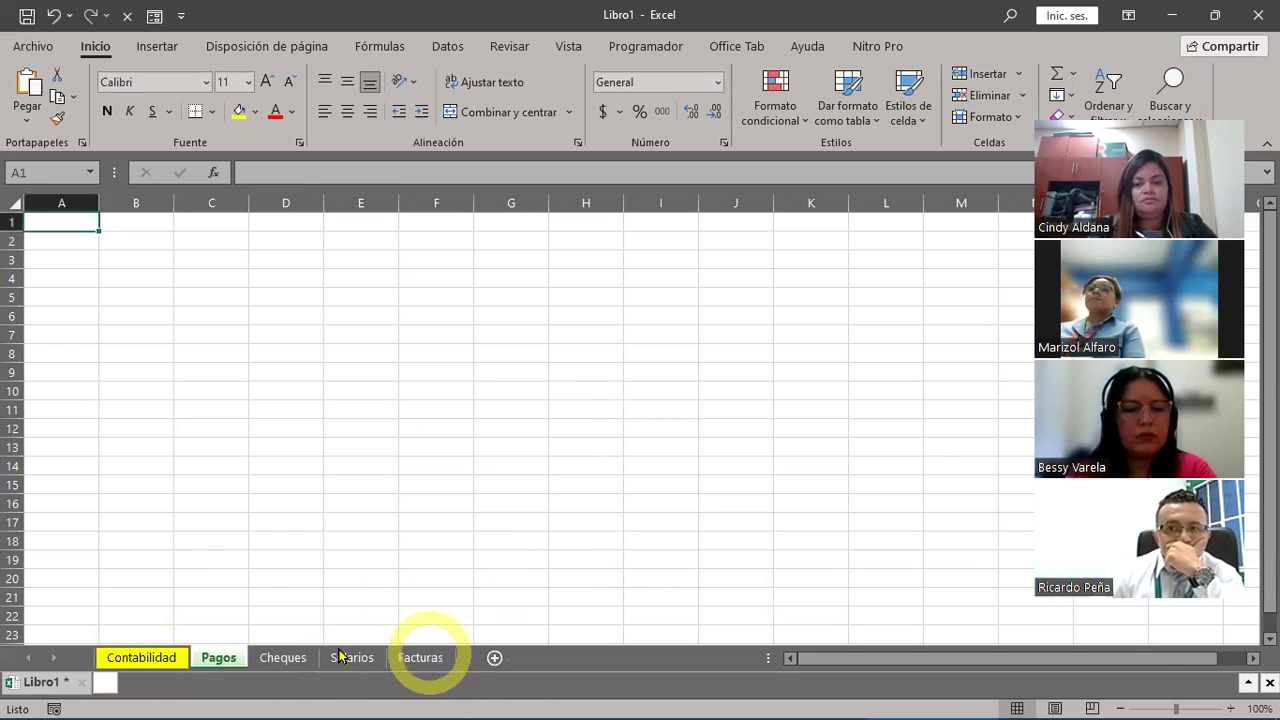
- Color the Cheques sheet tab standard red
click(296, 657)
right_click(296, 657)
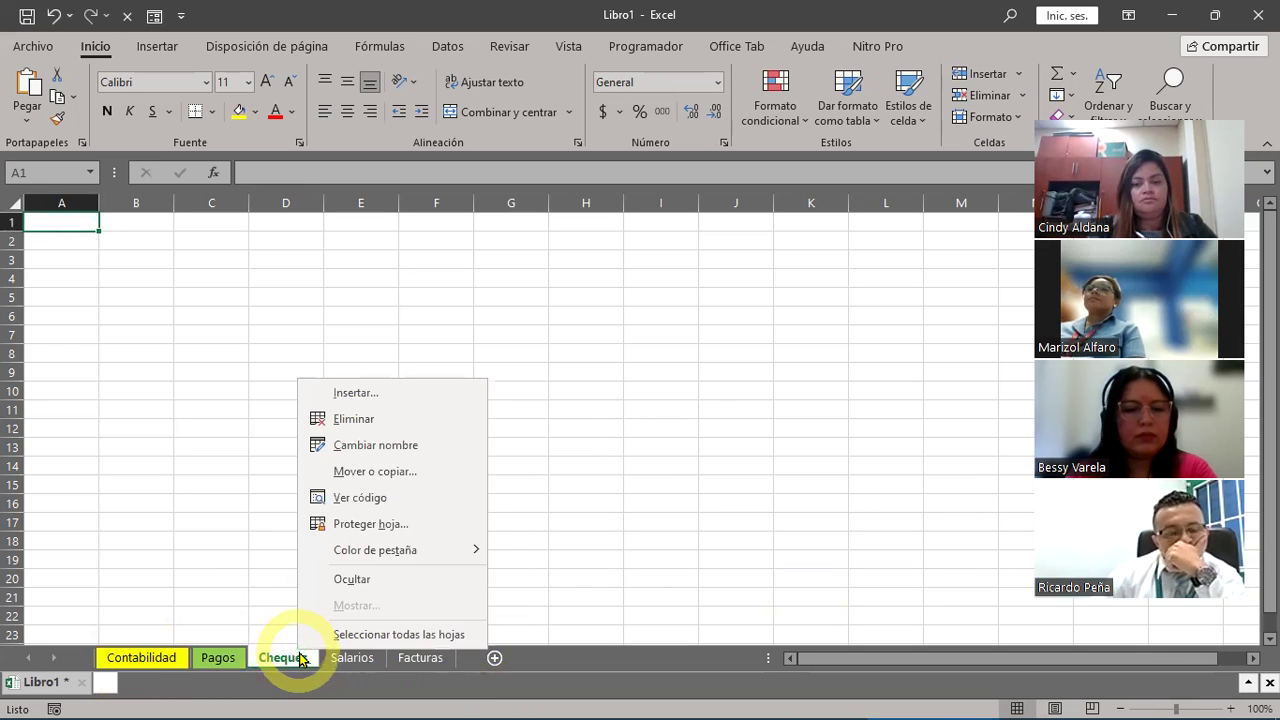
mouse_move(386, 551)
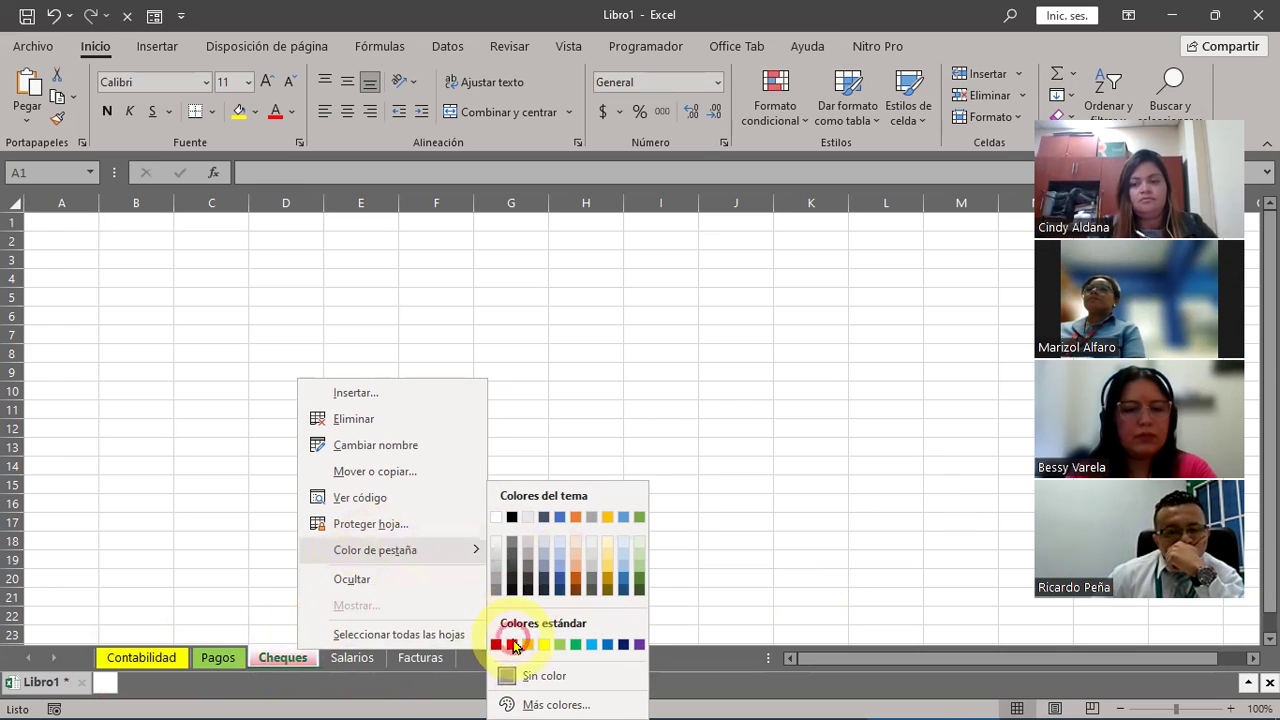
- Color the Salarios sheet tab standard light blue and the Facturas sheet tab standard blue
click(344, 665)
right_click(345, 660)
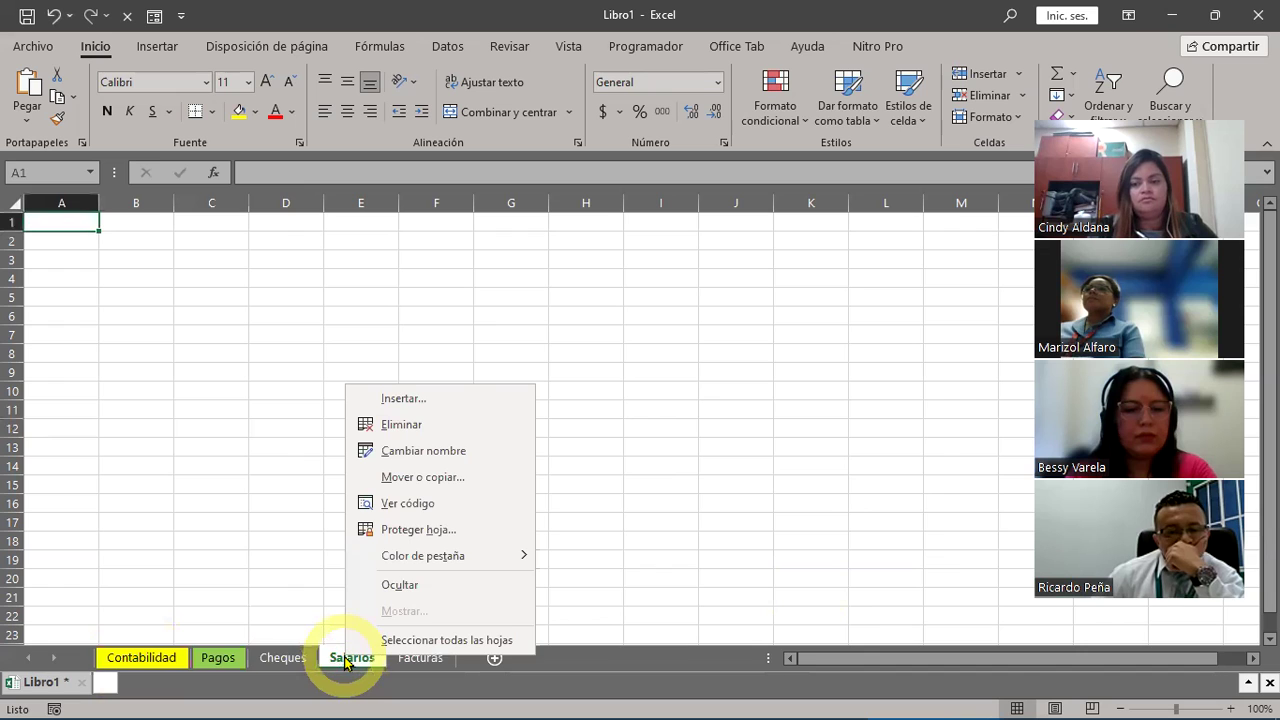
mouse_move(424, 557)
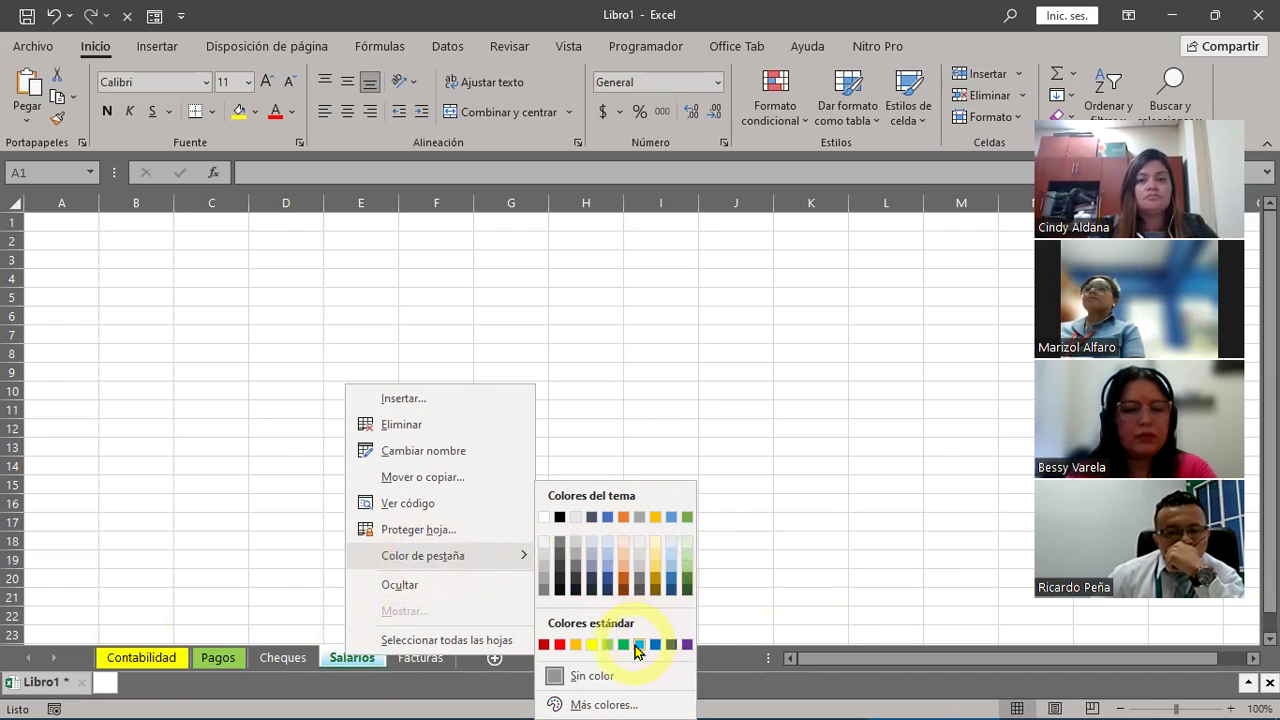
click(640, 643)
right_click(415, 658)
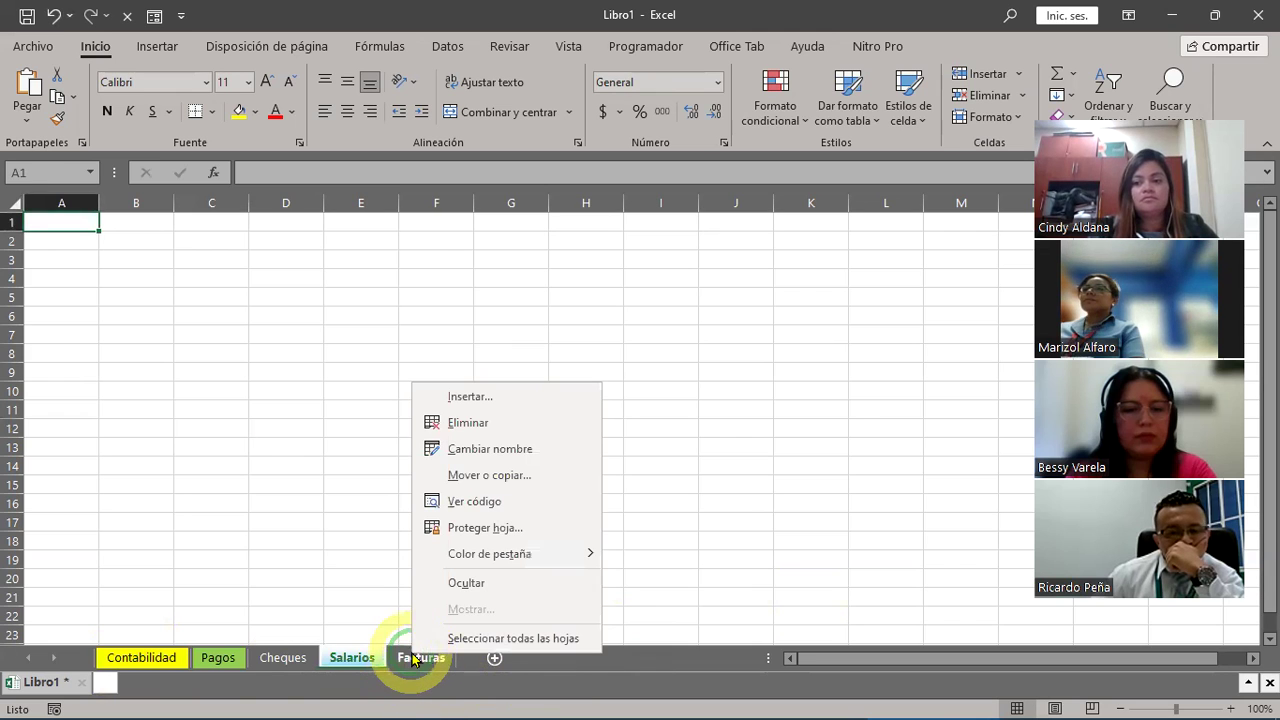
mouse_move(486, 554)
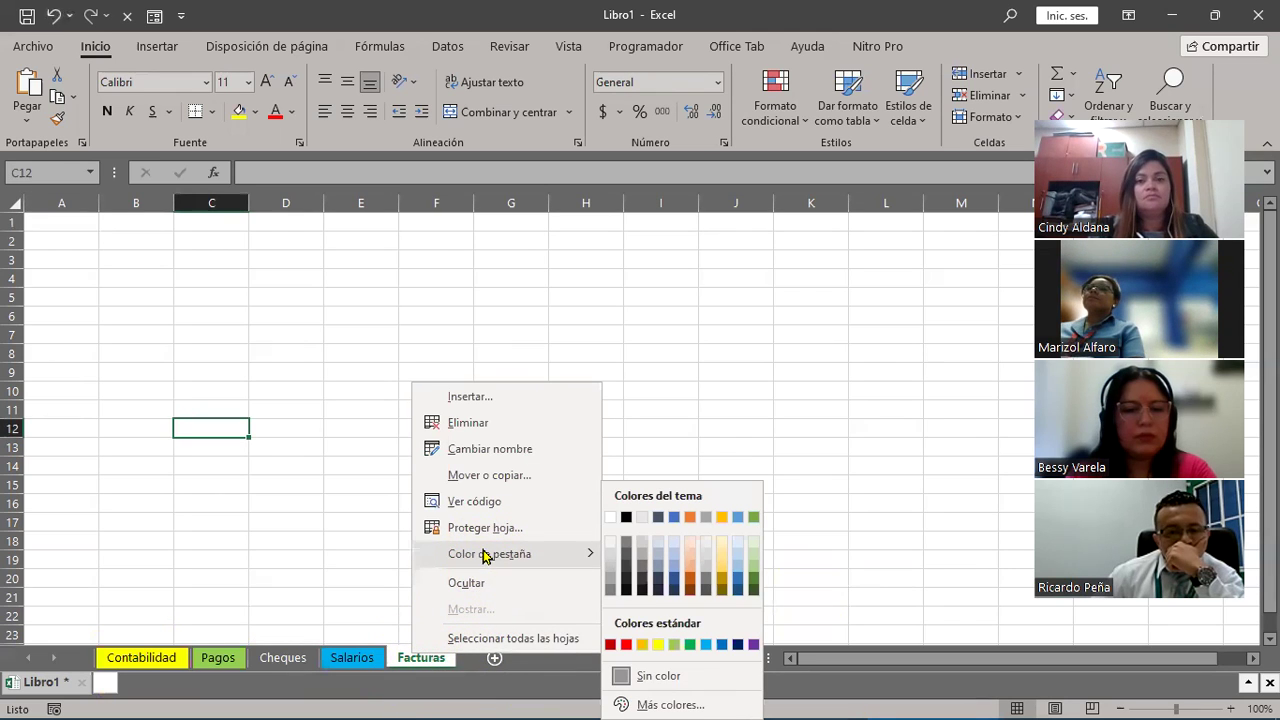
click(722, 644)
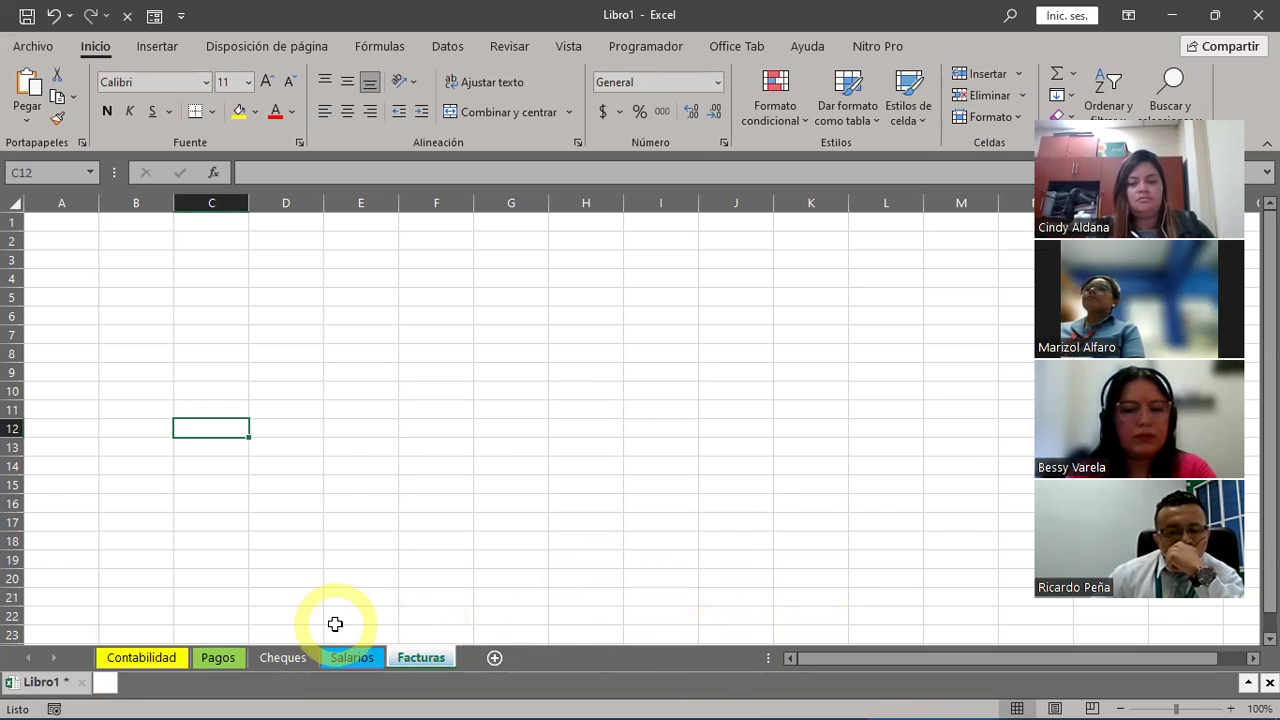
- Review the five sheets in turn from Contabilidad to Facturas, and select cell F12 on Facturas
click(148, 660)
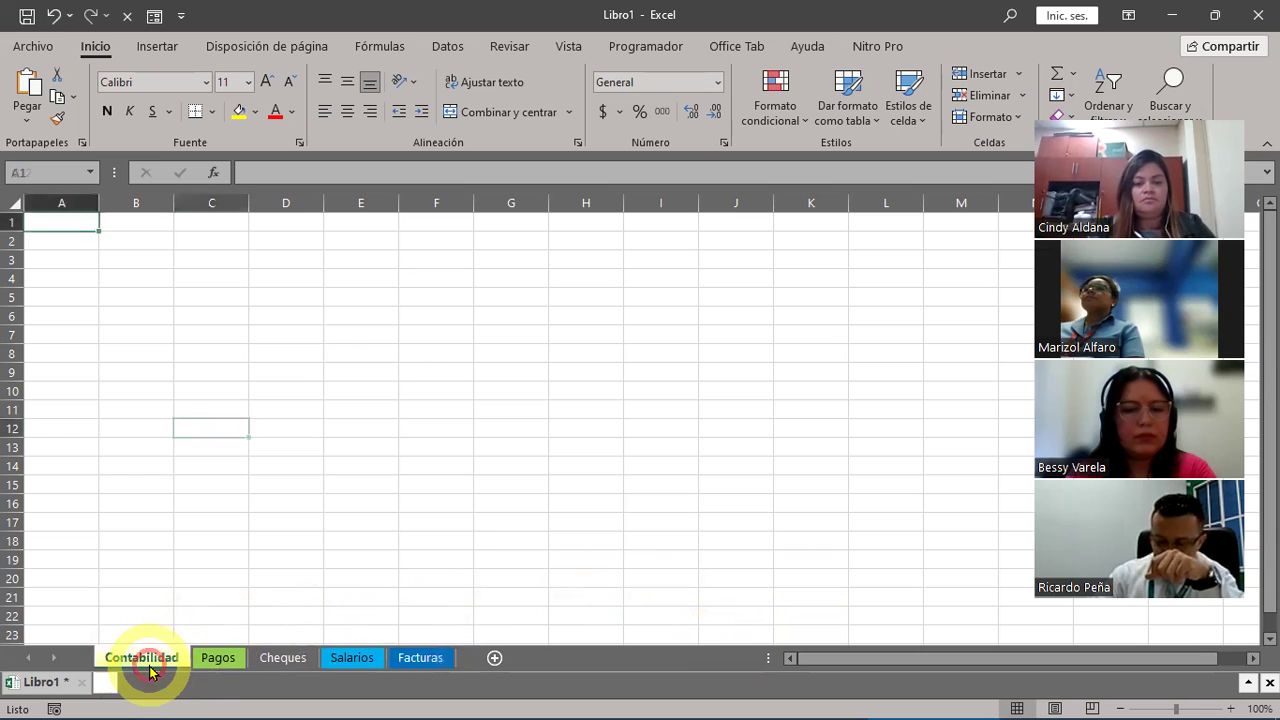
click(216, 660)
click(280, 662)
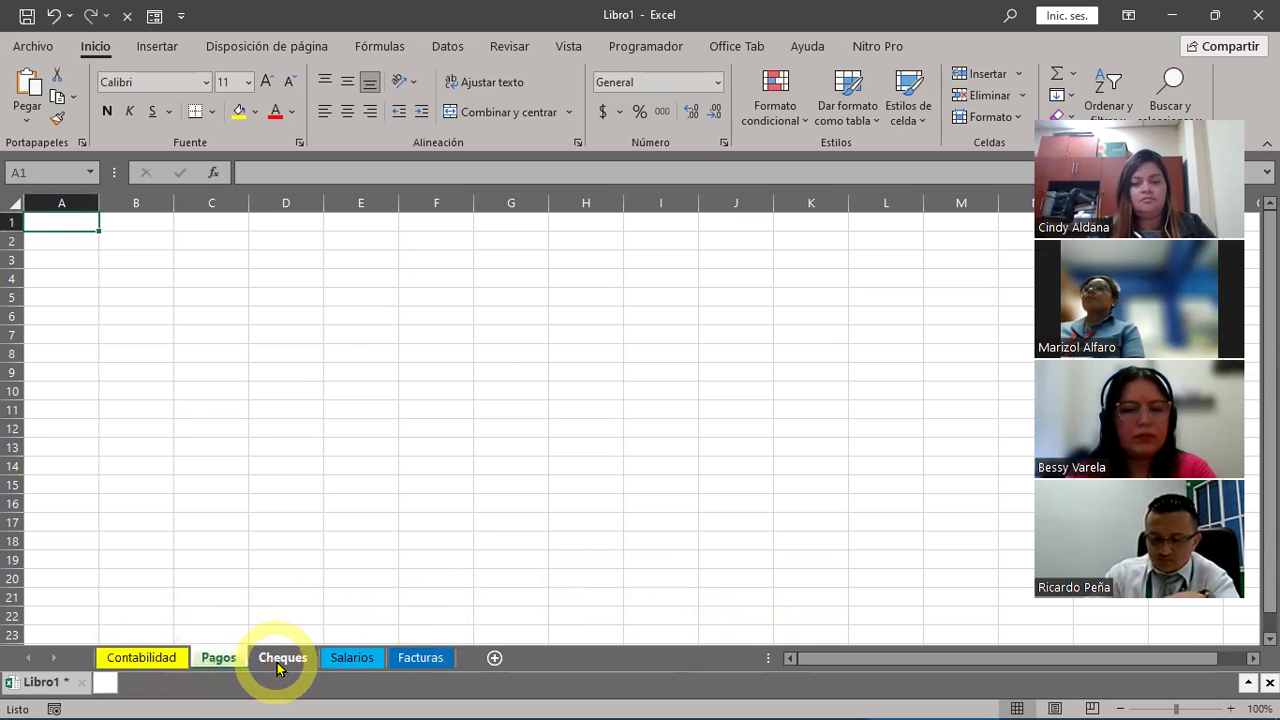
click(348, 662)
click(410, 664)
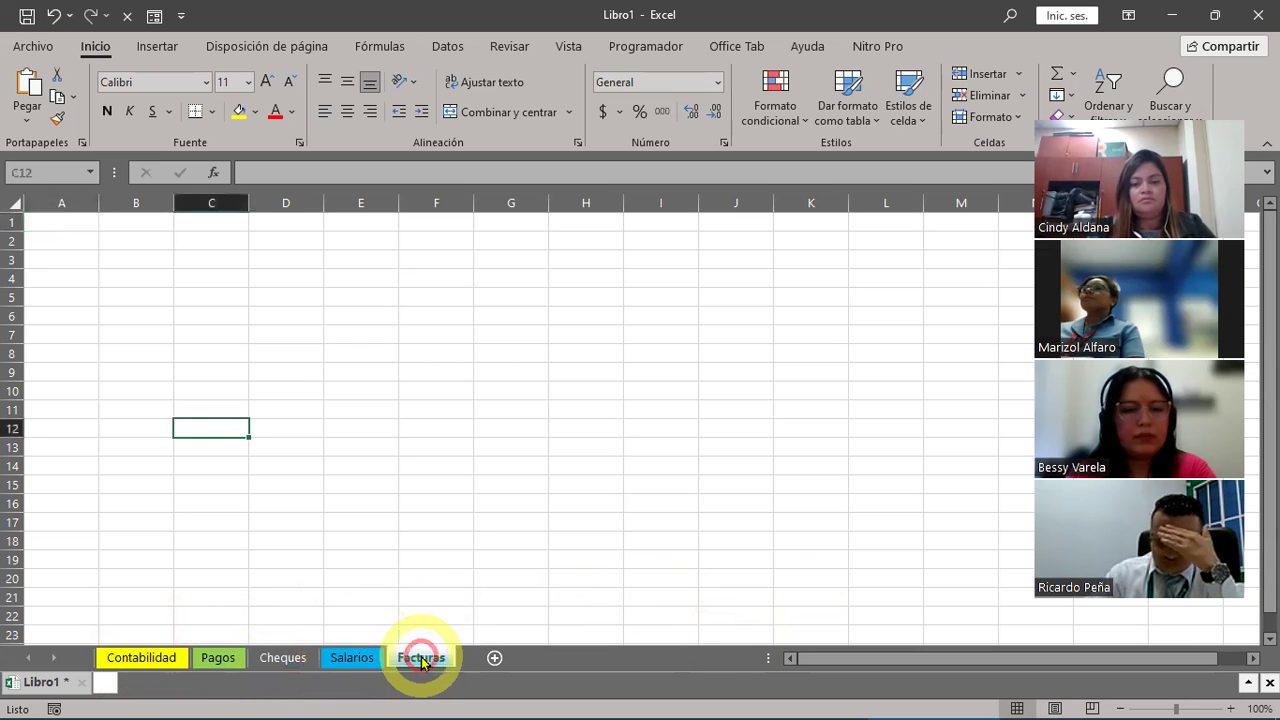
click(278, 664)
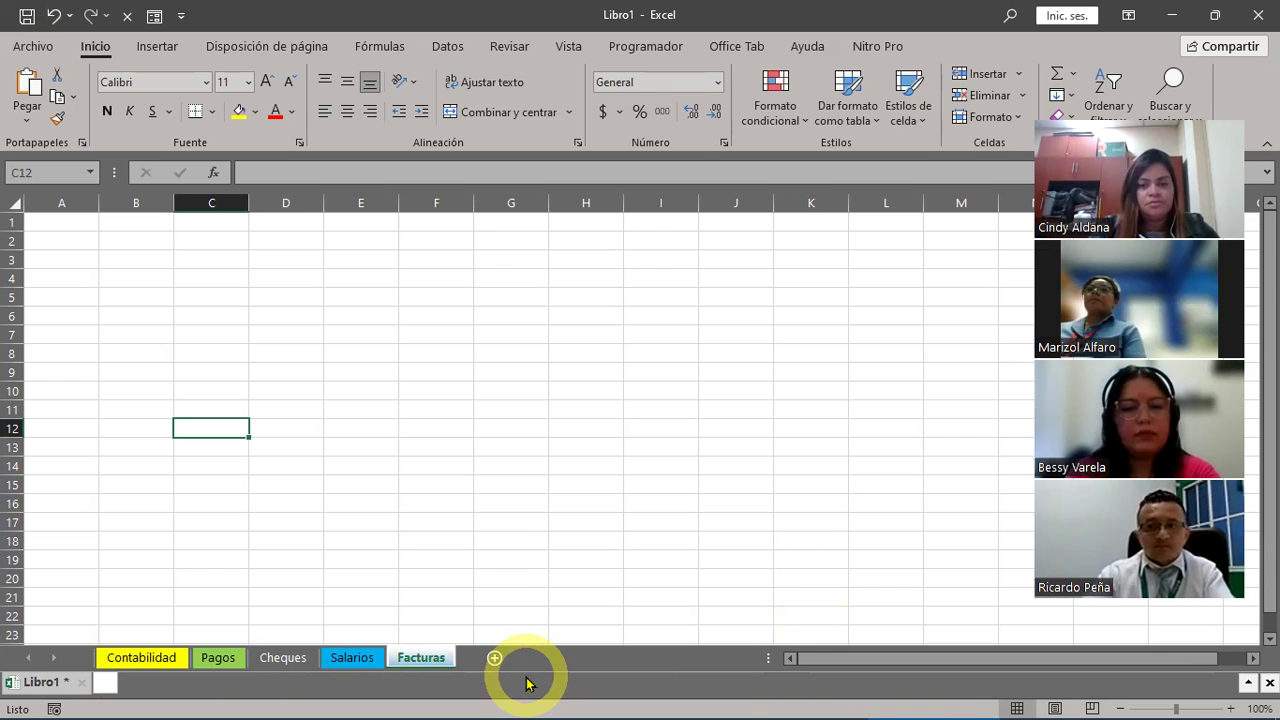
click(144, 664)
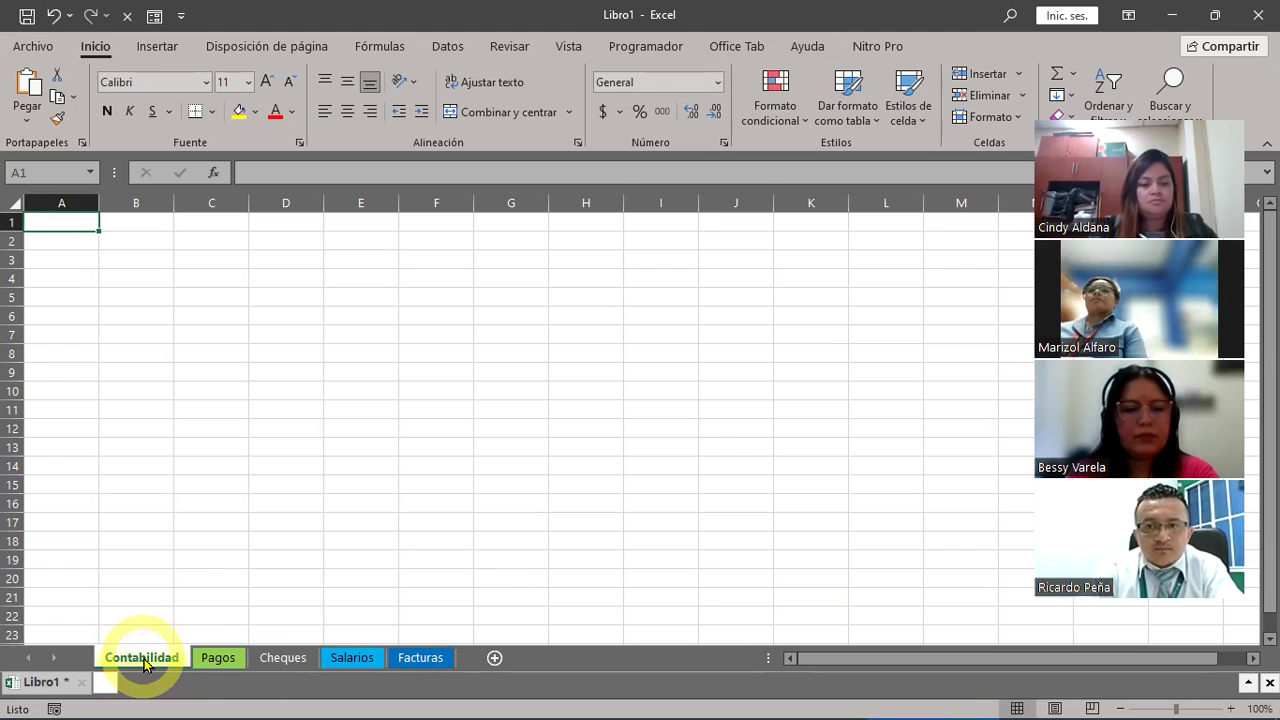
click(218, 657)
click(283, 659)
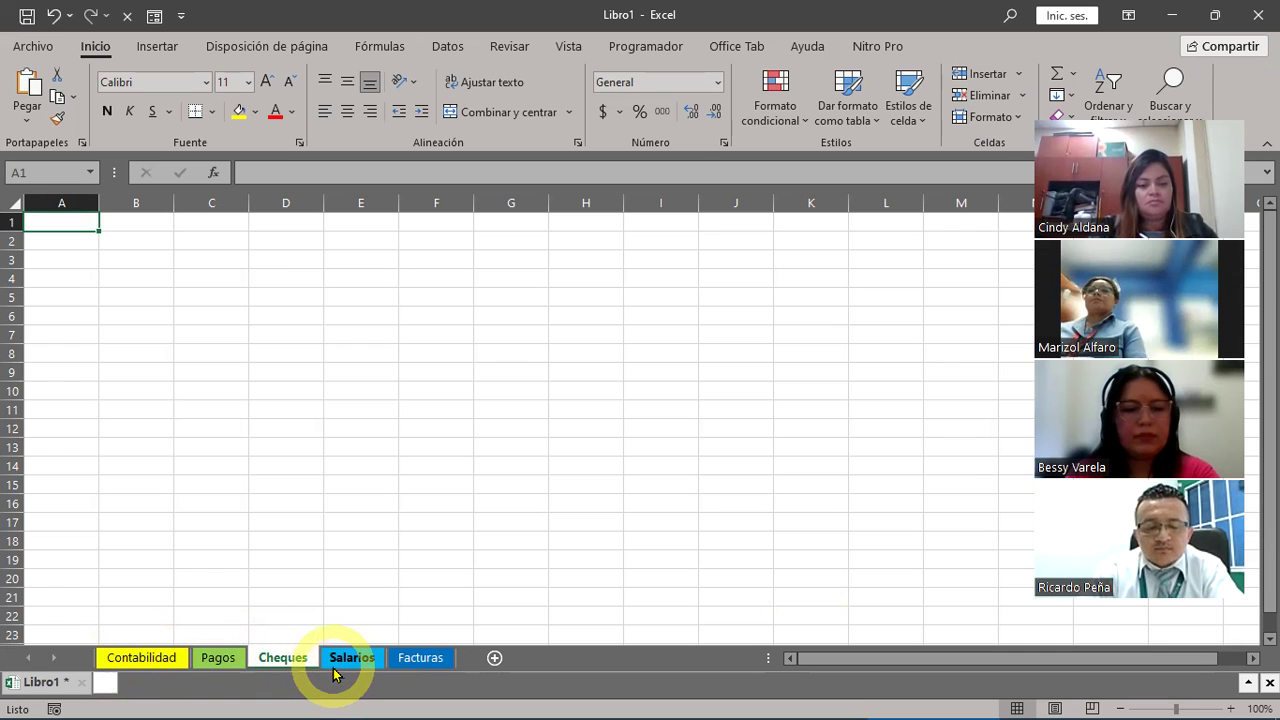
click(362, 658)
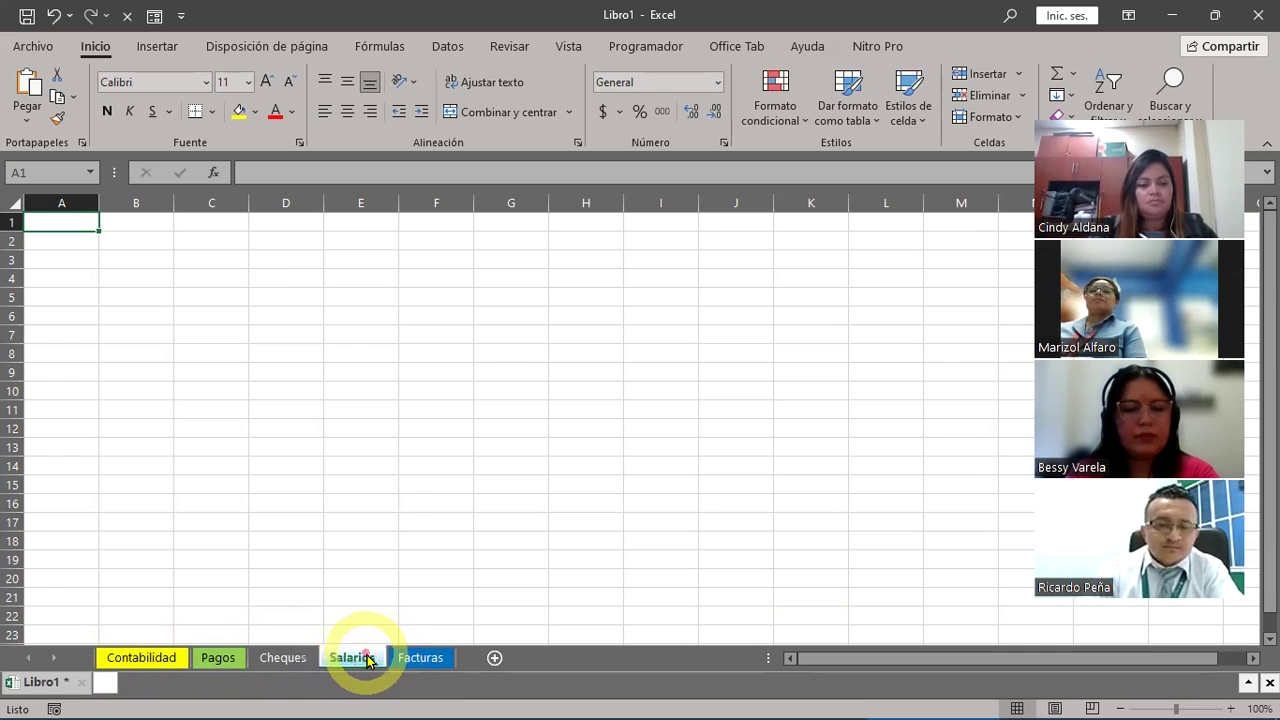
click(426, 659)
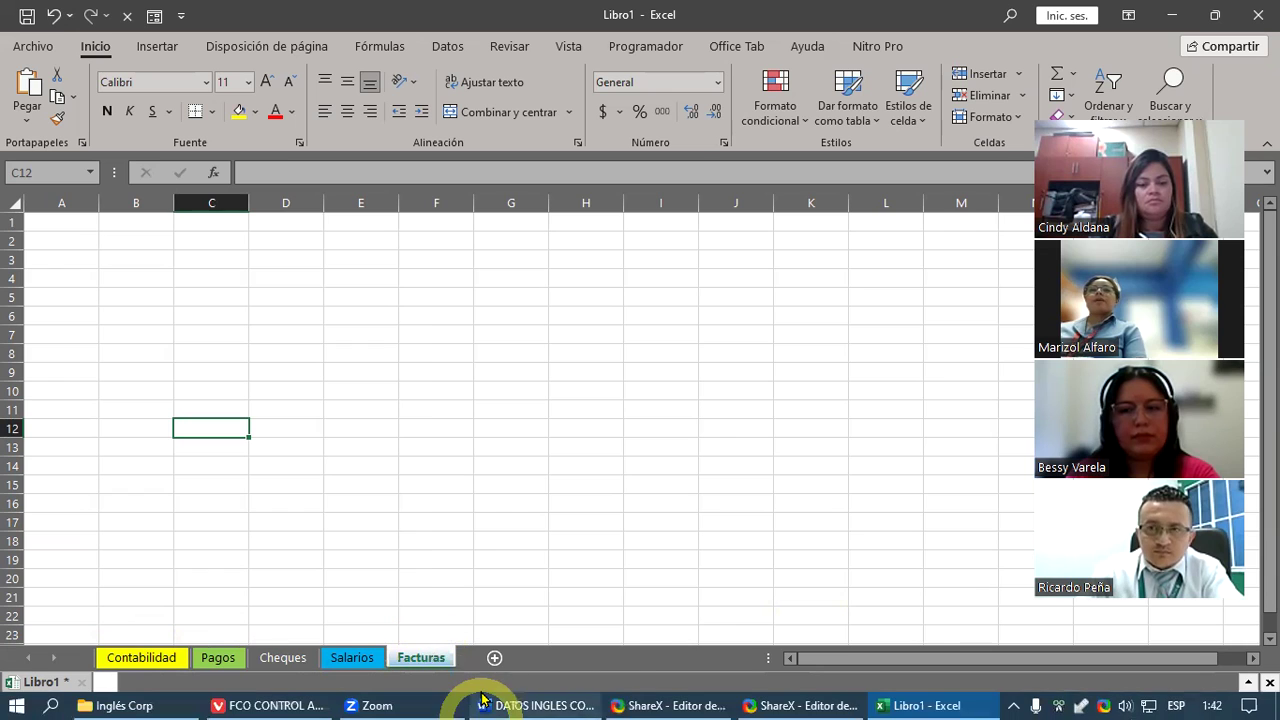
mouse_move(483, 700)
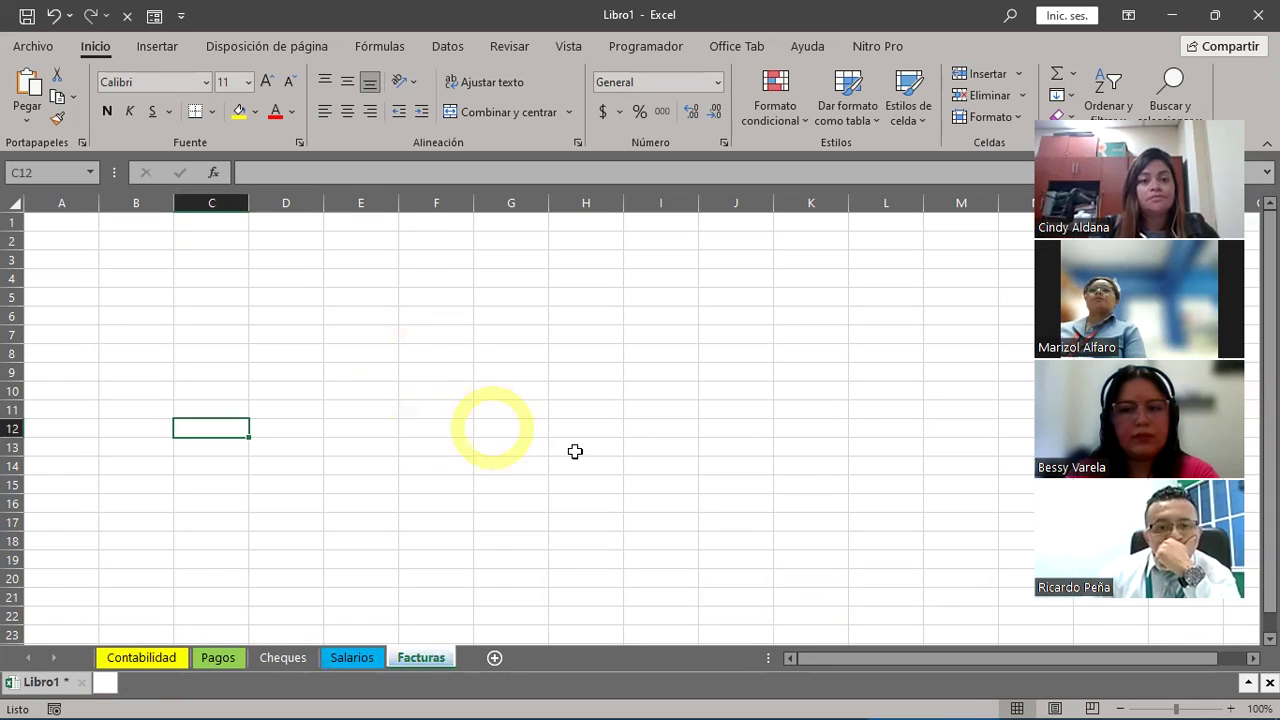
click(462, 428)
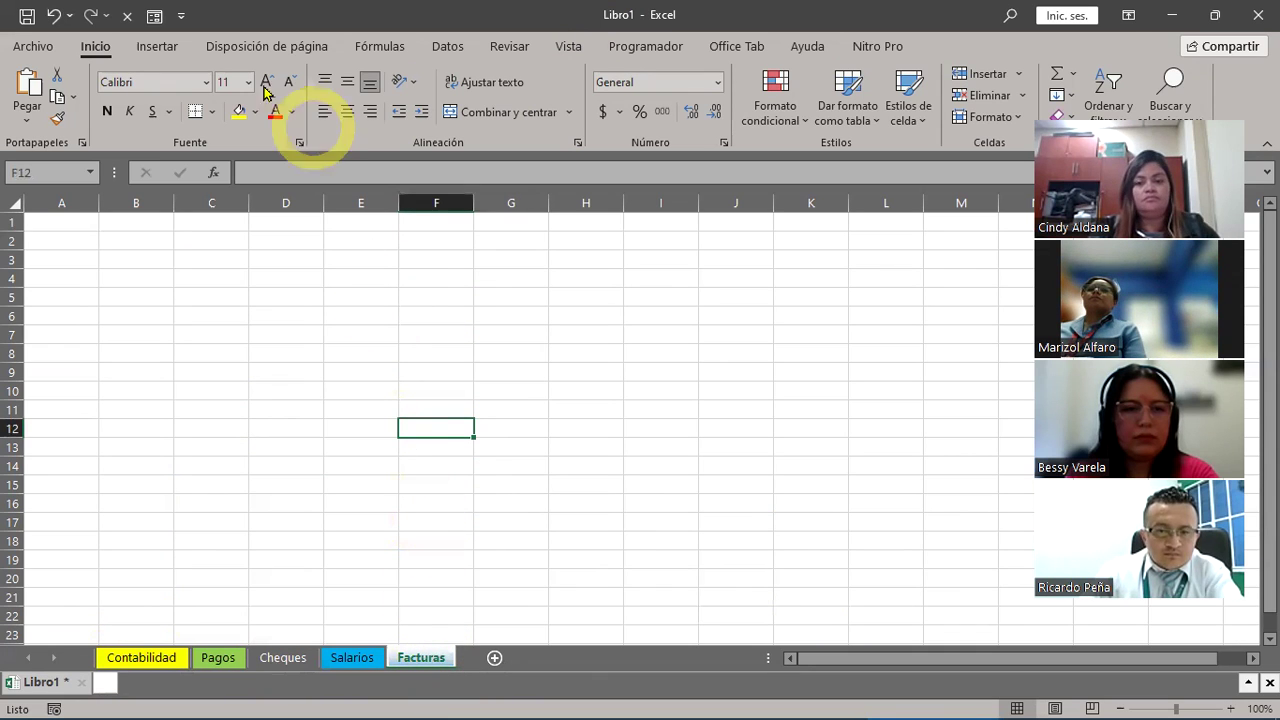
- Start saving the workbook with Save As, browse for a folder, and move the dialog to a clearer spot
click(35, 47)
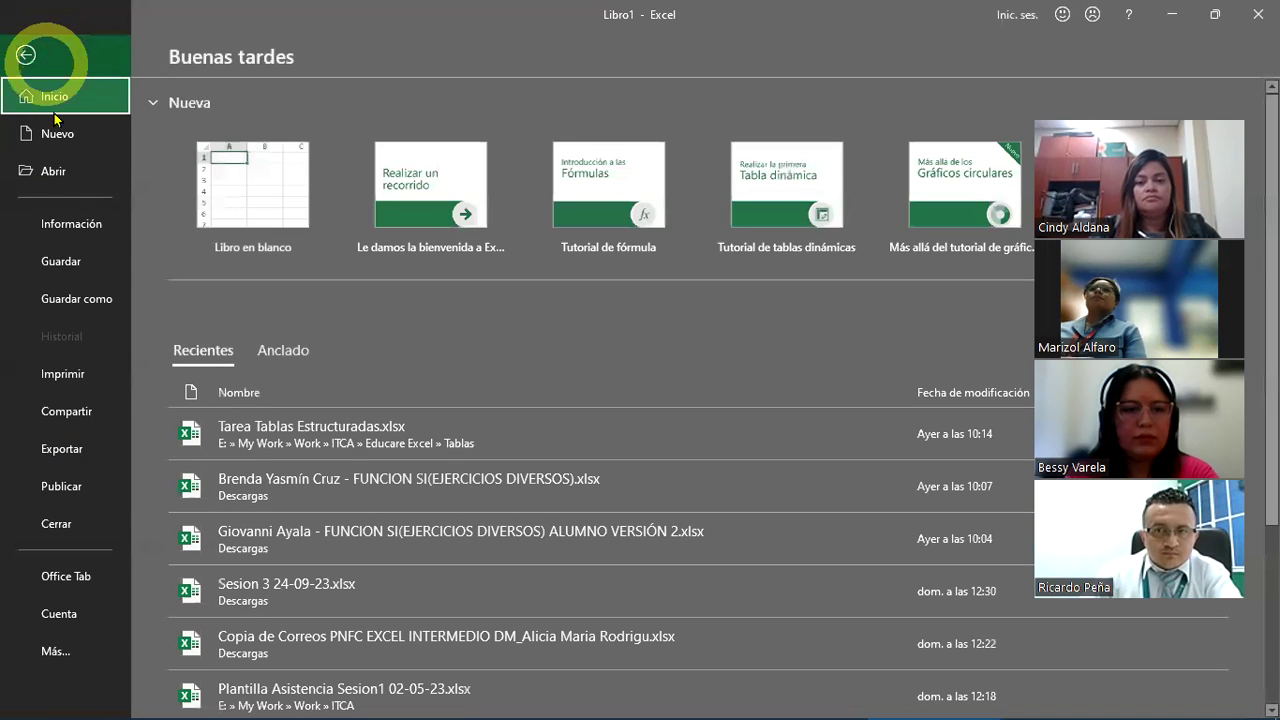
click(77, 266)
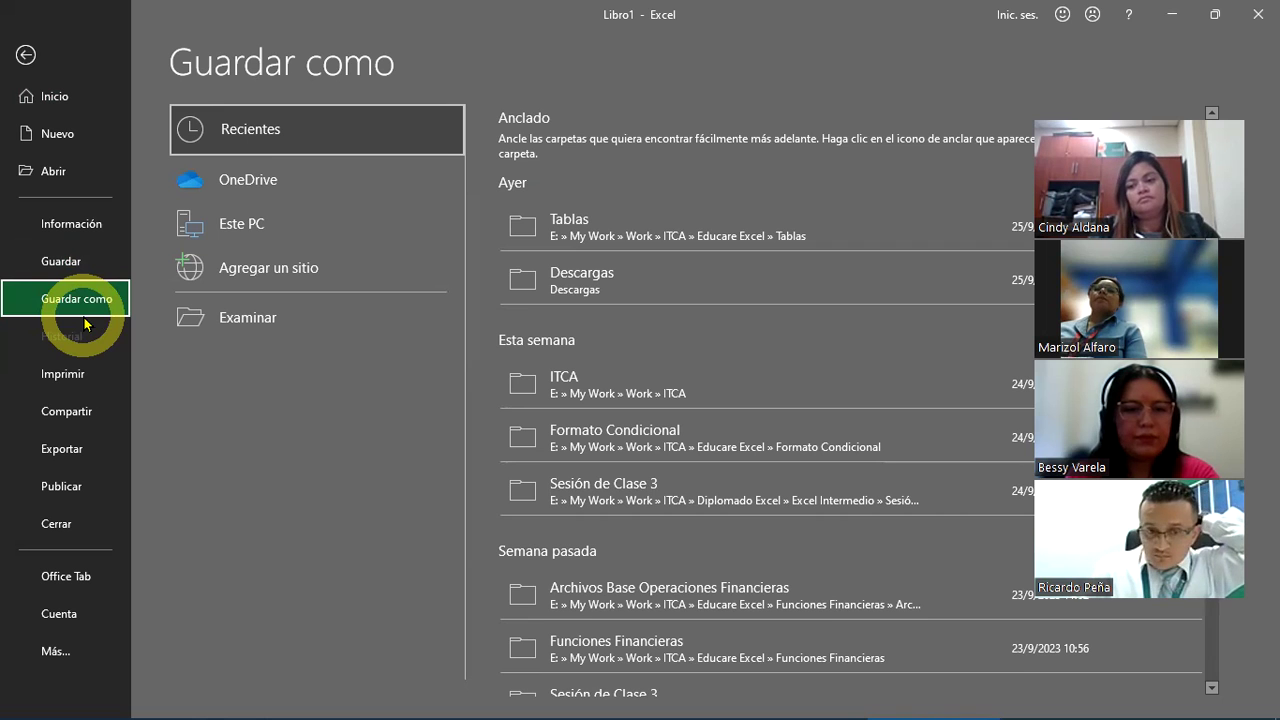
click(69, 265)
click(69, 266)
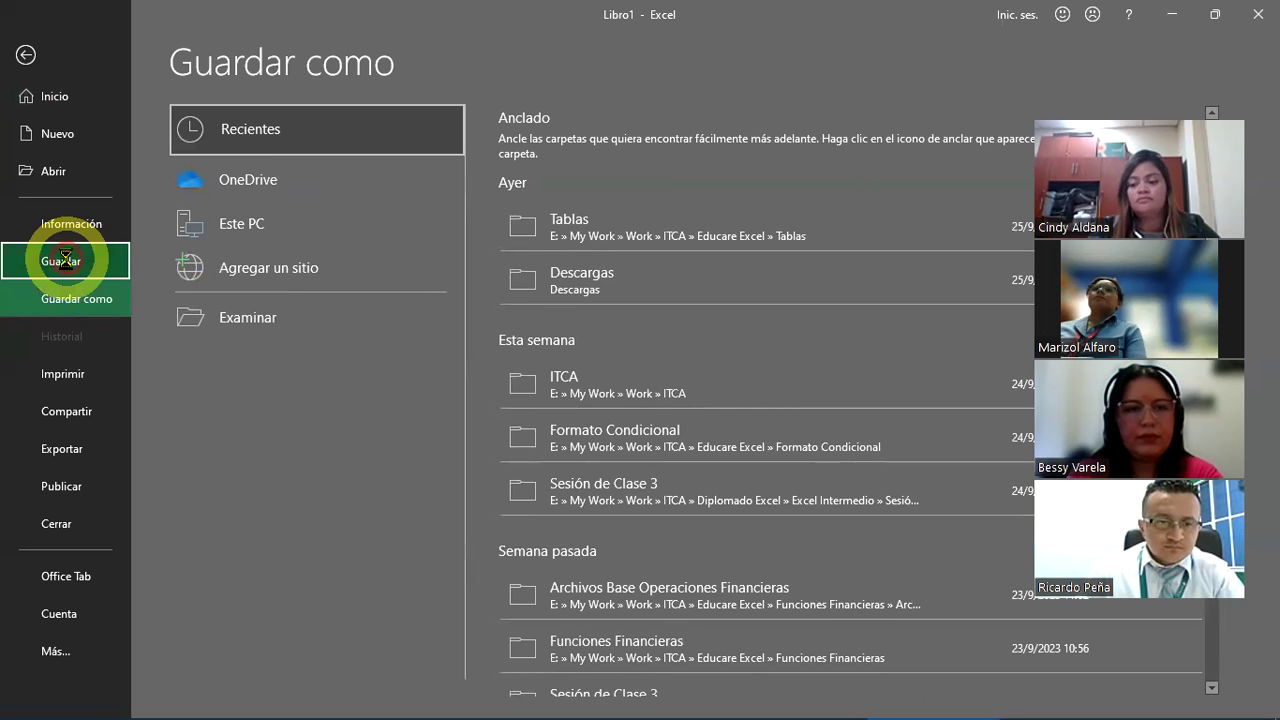
click(81, 305)
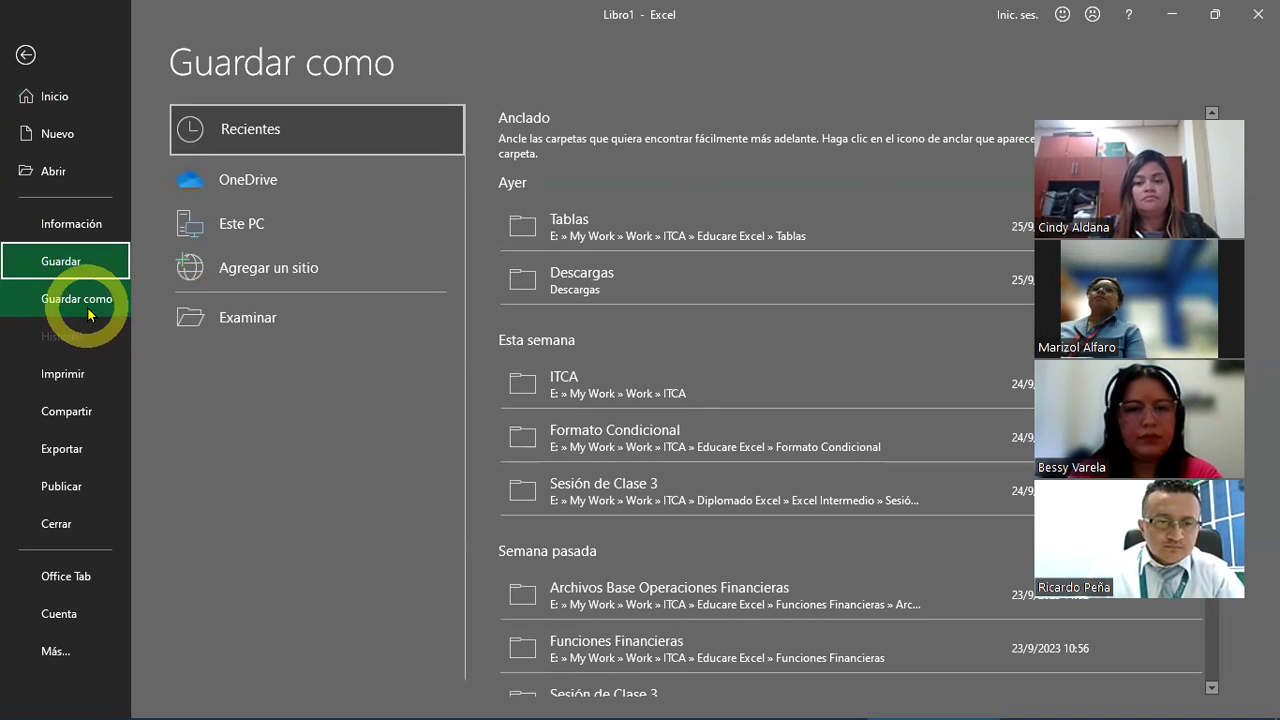
click(250, 318)
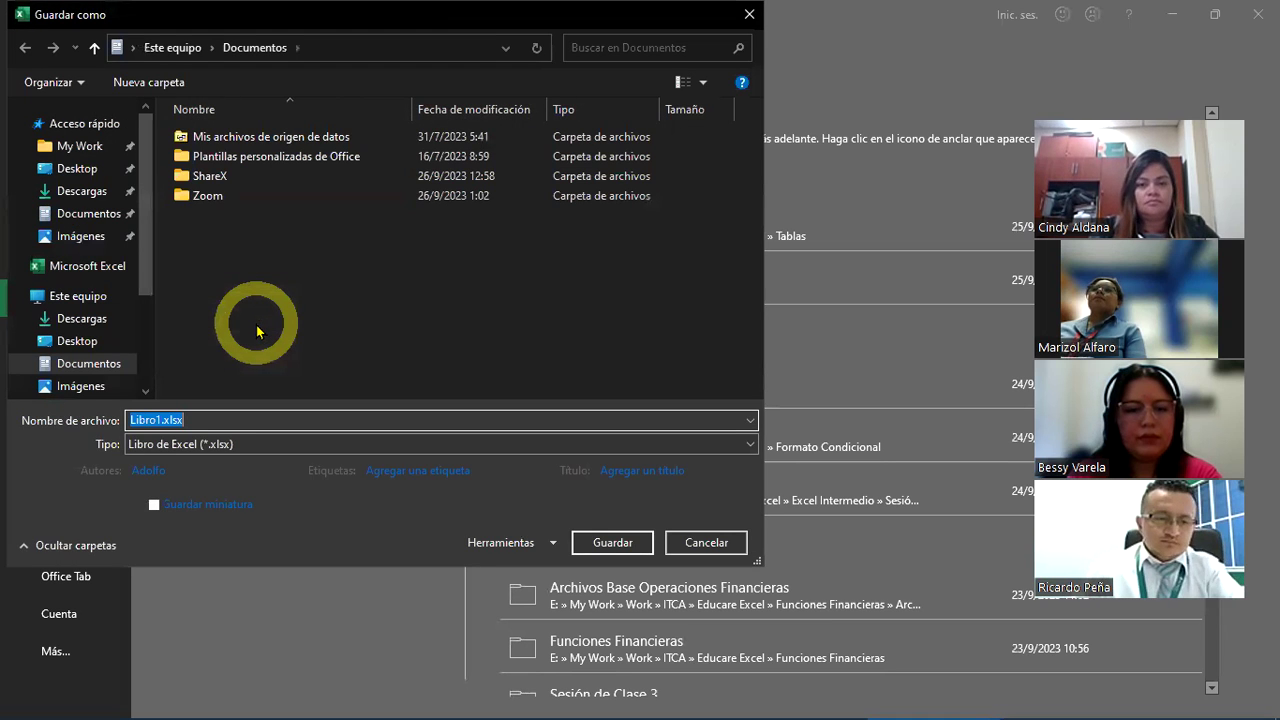
click(298, 17)
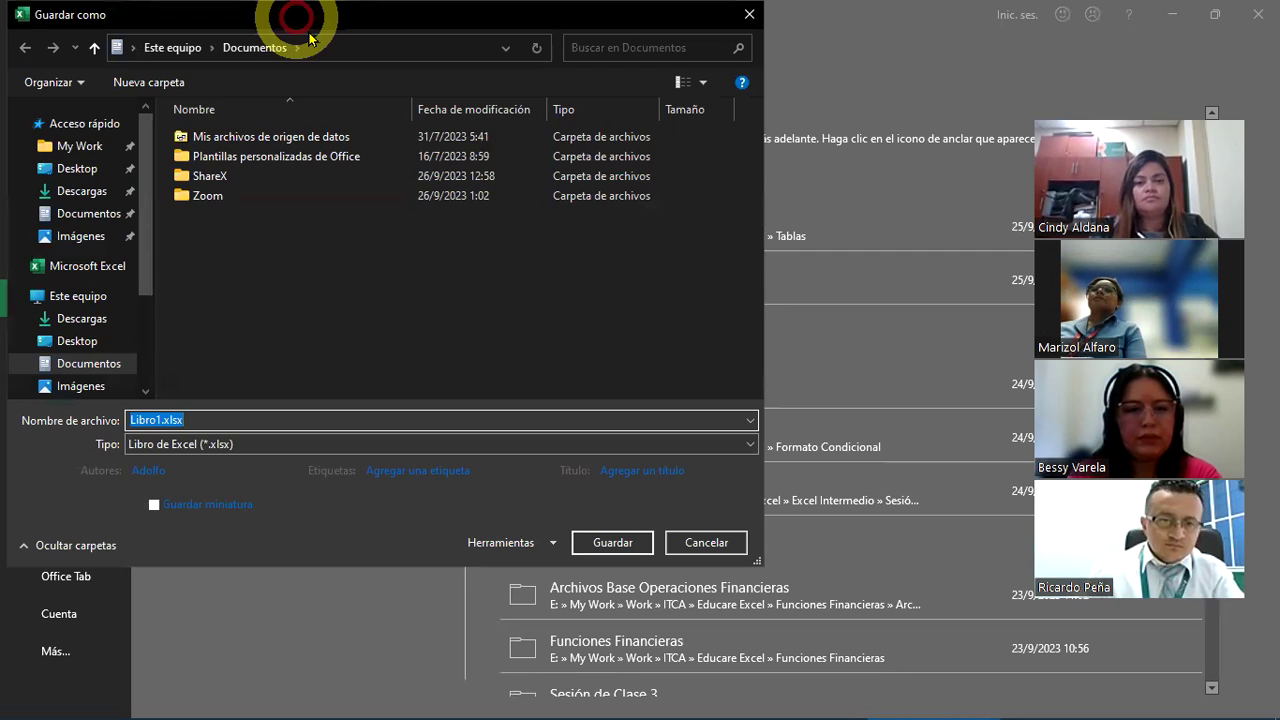
drag(297, 17, 538, 101)
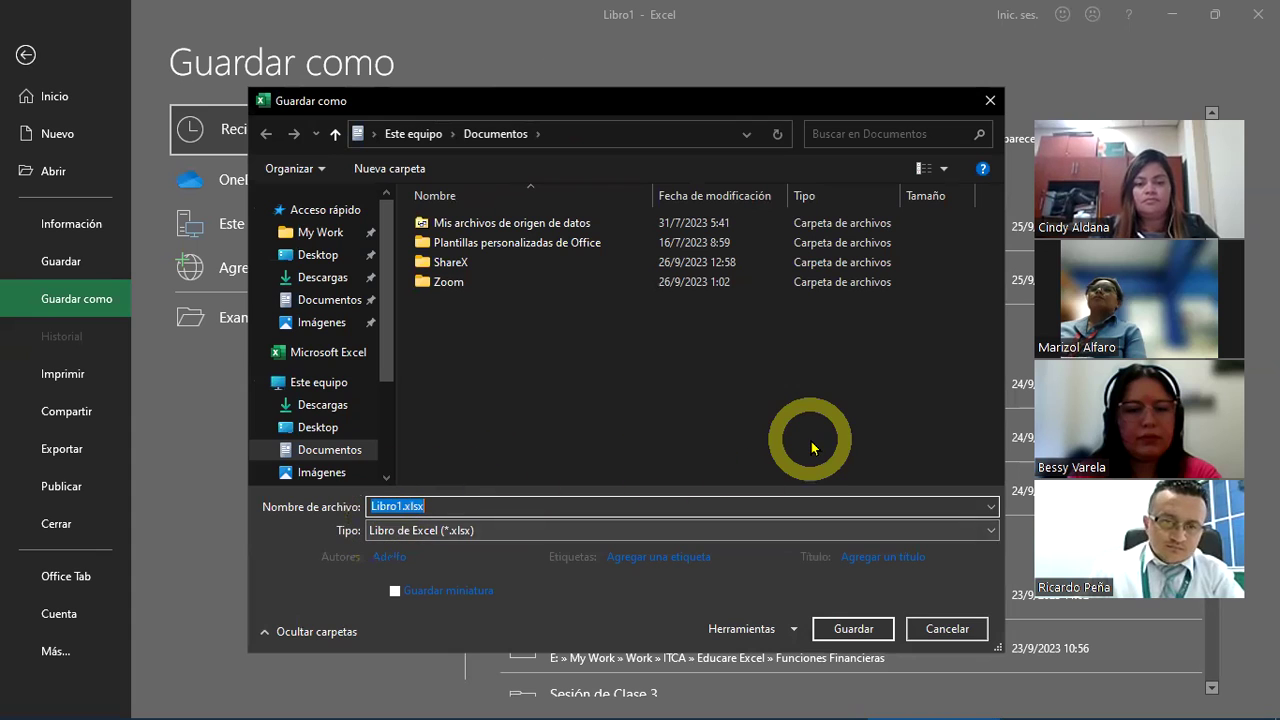
- Save the workbook in Documentos as "Mi primer práctica" with the file type Libro de Excel (*.xlsx)
text(M)
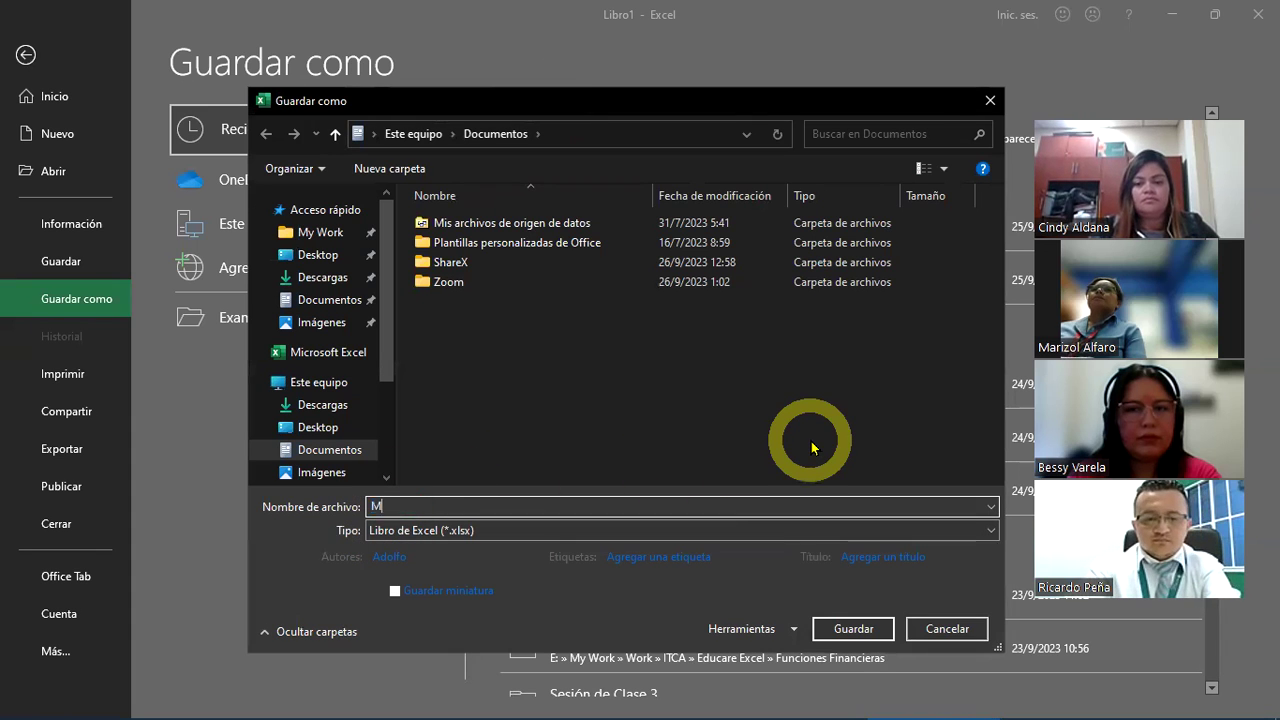
text(i prim)
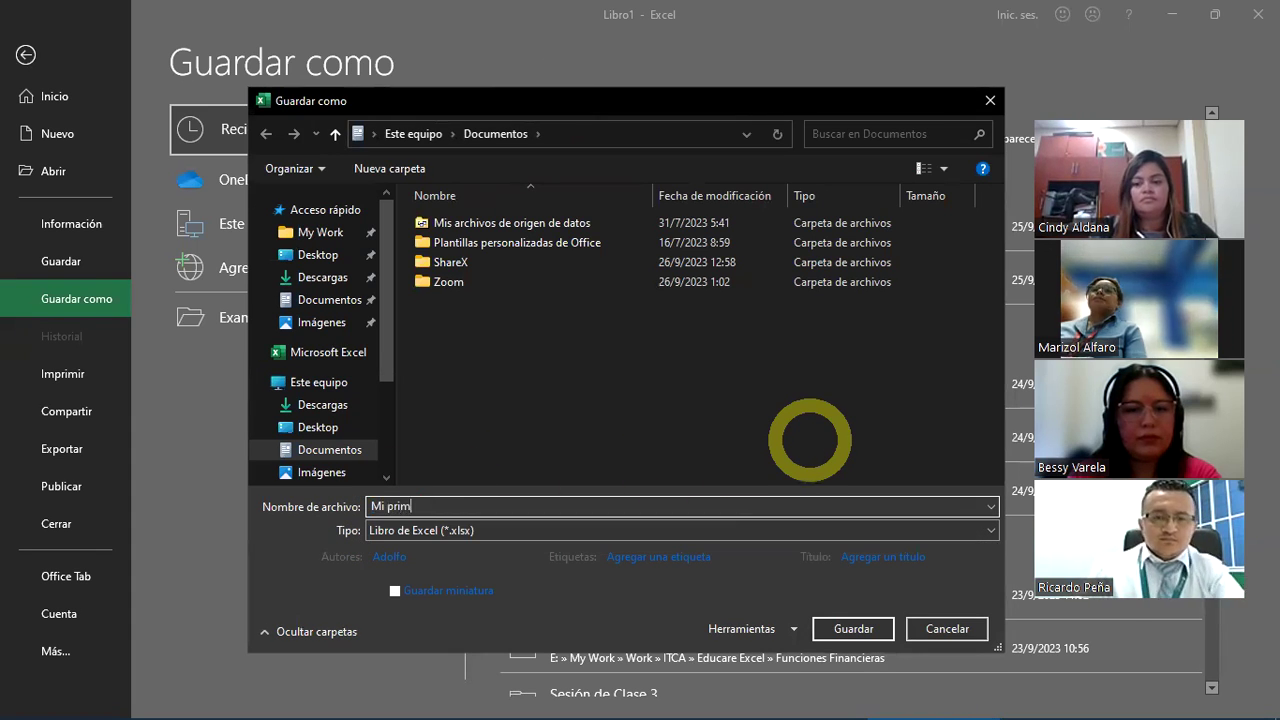
text(er práctica)
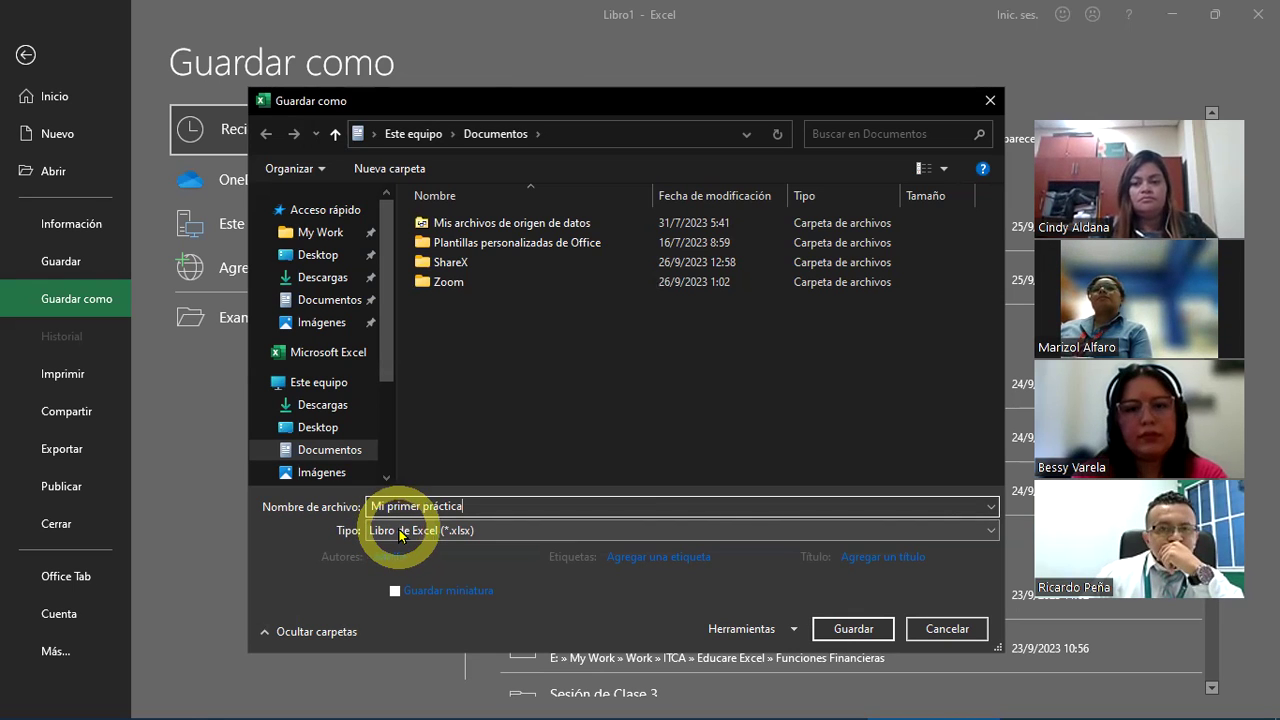
click(400, 531)
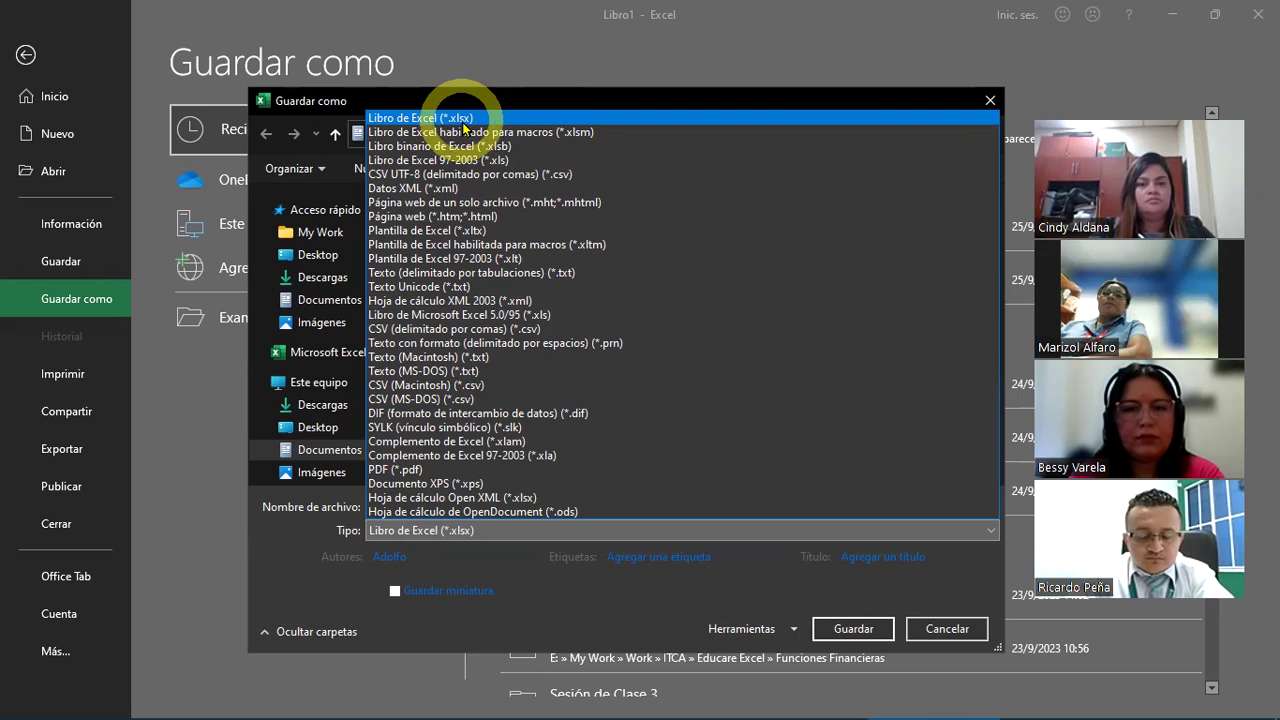
click(471, 118)
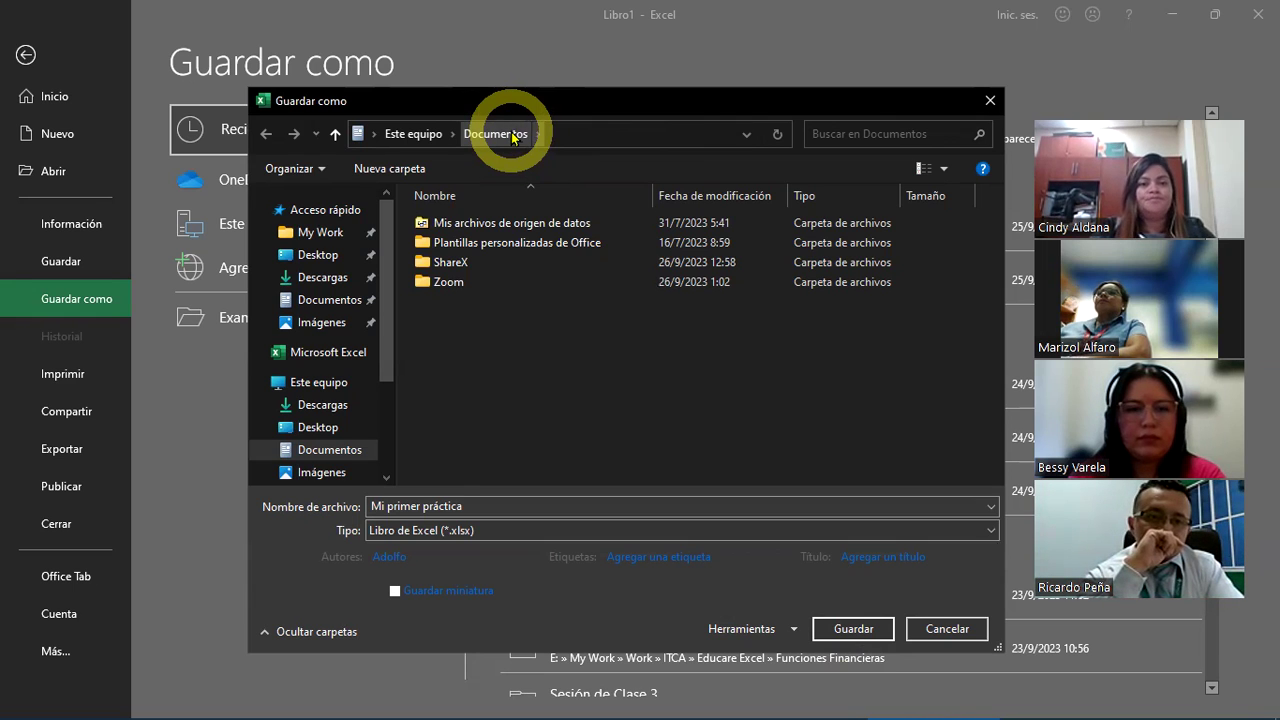
click(875, 628)
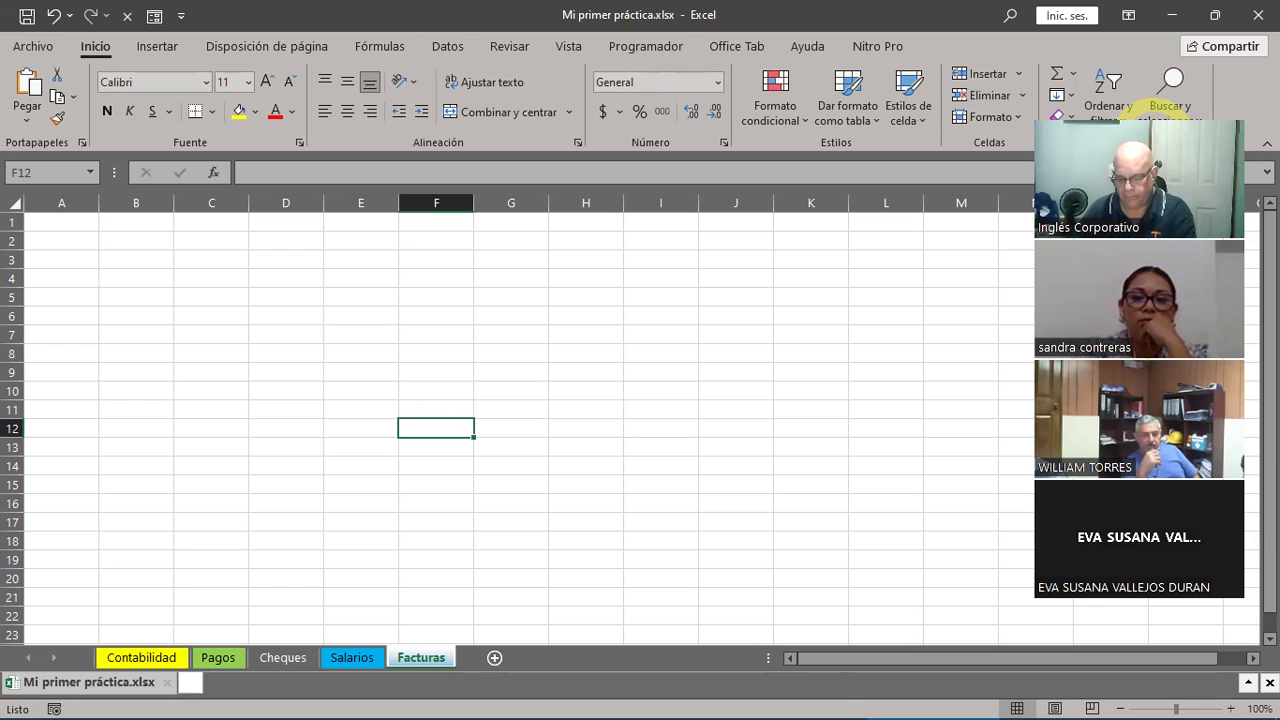
- Go through every sheet of the saved workbook in order and return to Contabilidad
click(147, 659)
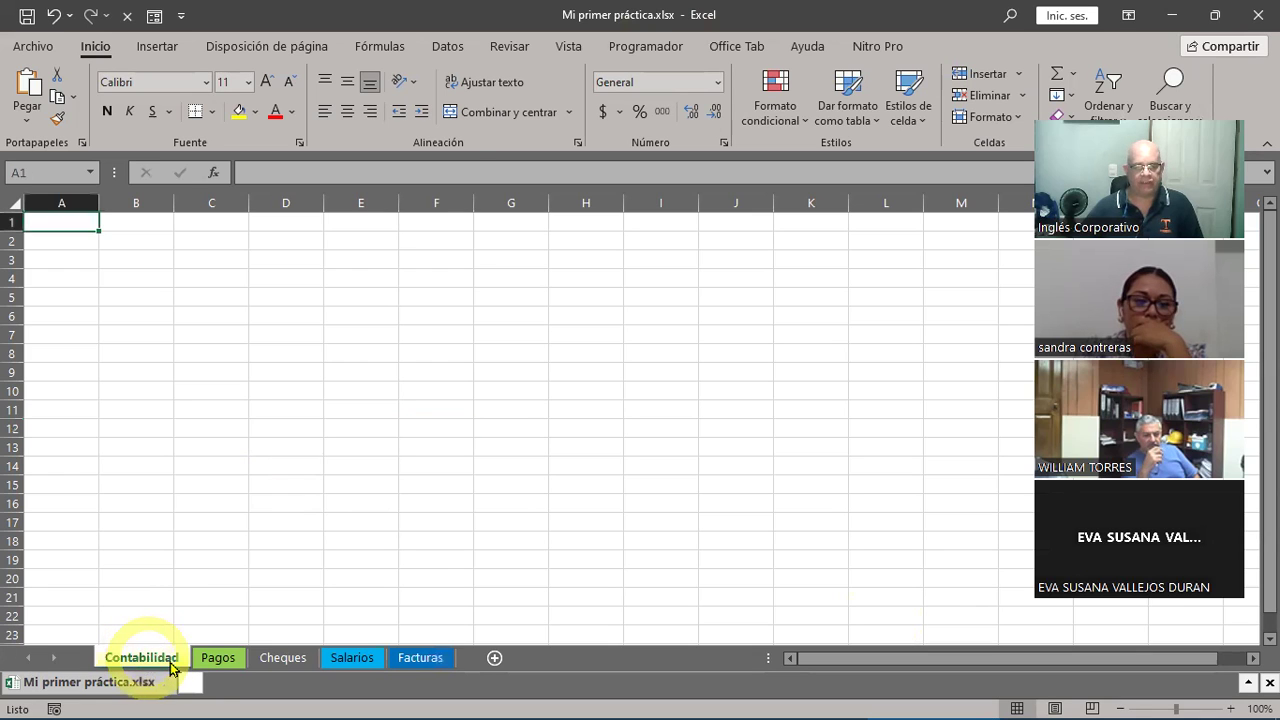
click(216, 659)
click(270, 662)
click(340, 662)
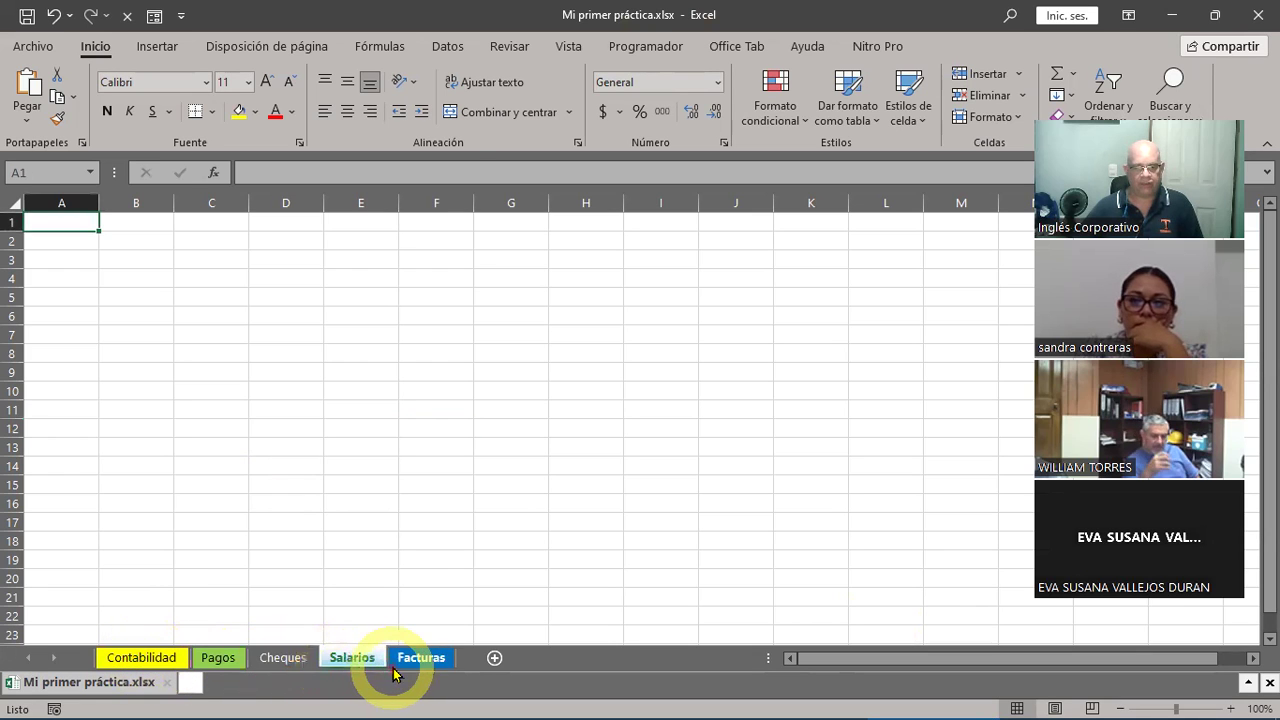
click(407, 664)
click(155, 662)
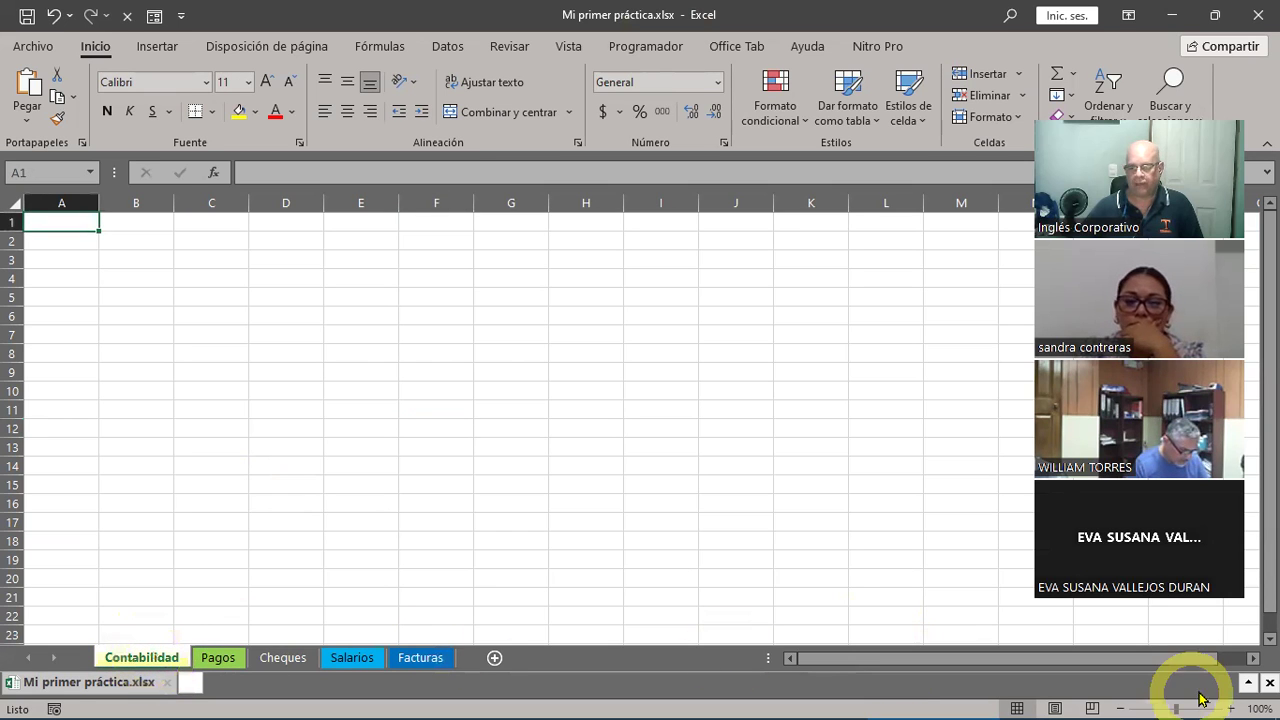
- Highlight columns A through F one after another on the Contabilidad sheet to point out the column letters
click(1233, 706)
click(1233, 706)
click(1233, 706)
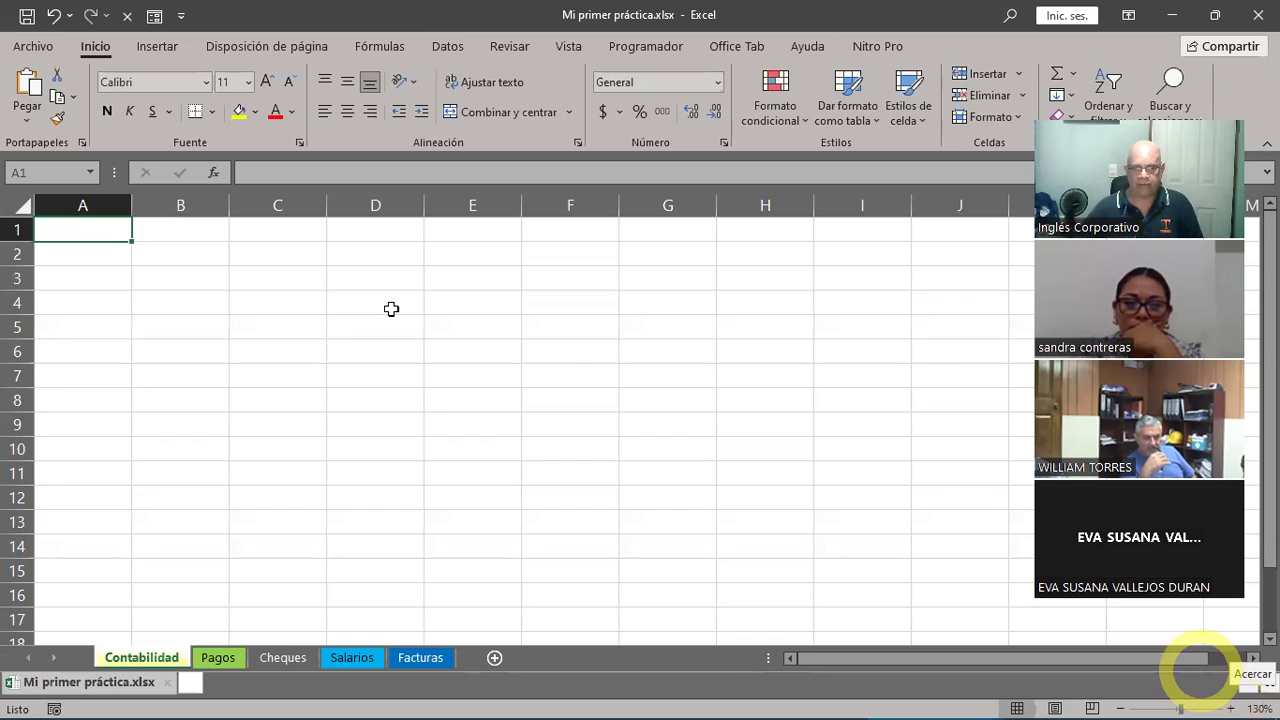
click(374, 206)
click(99, 199)
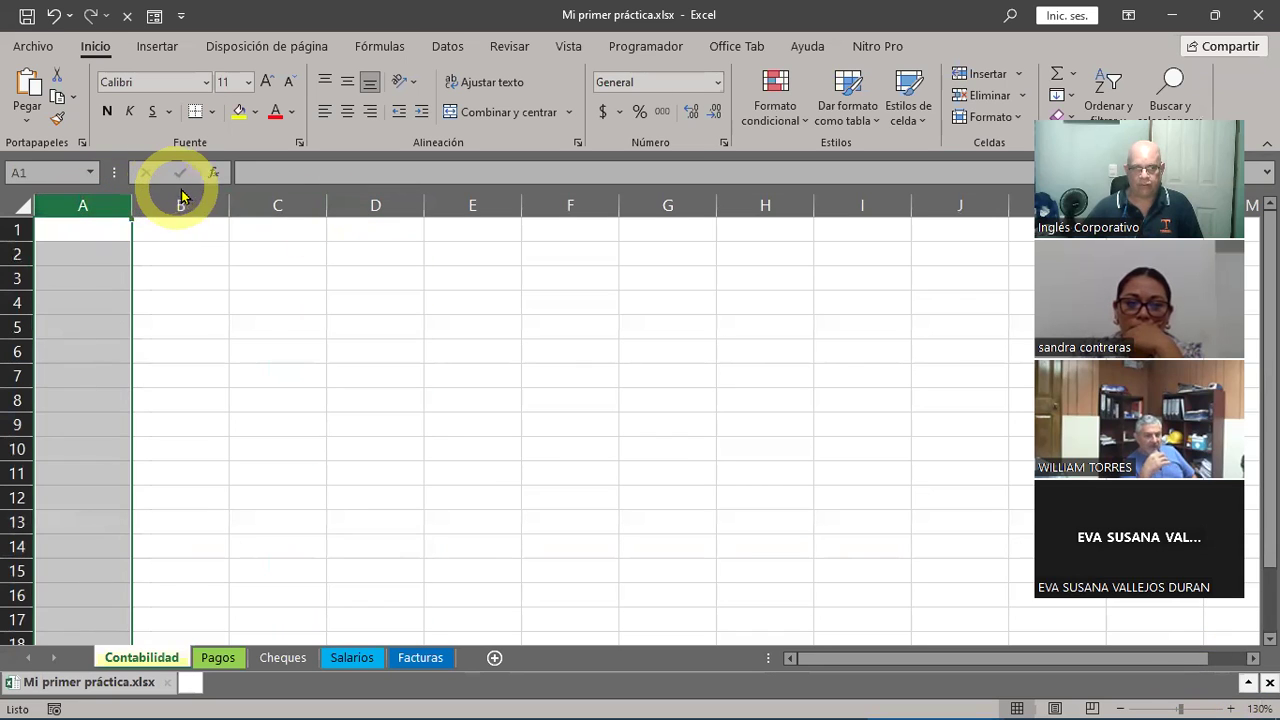
click(190, 205)
click(268, 201)
click(349, 200)
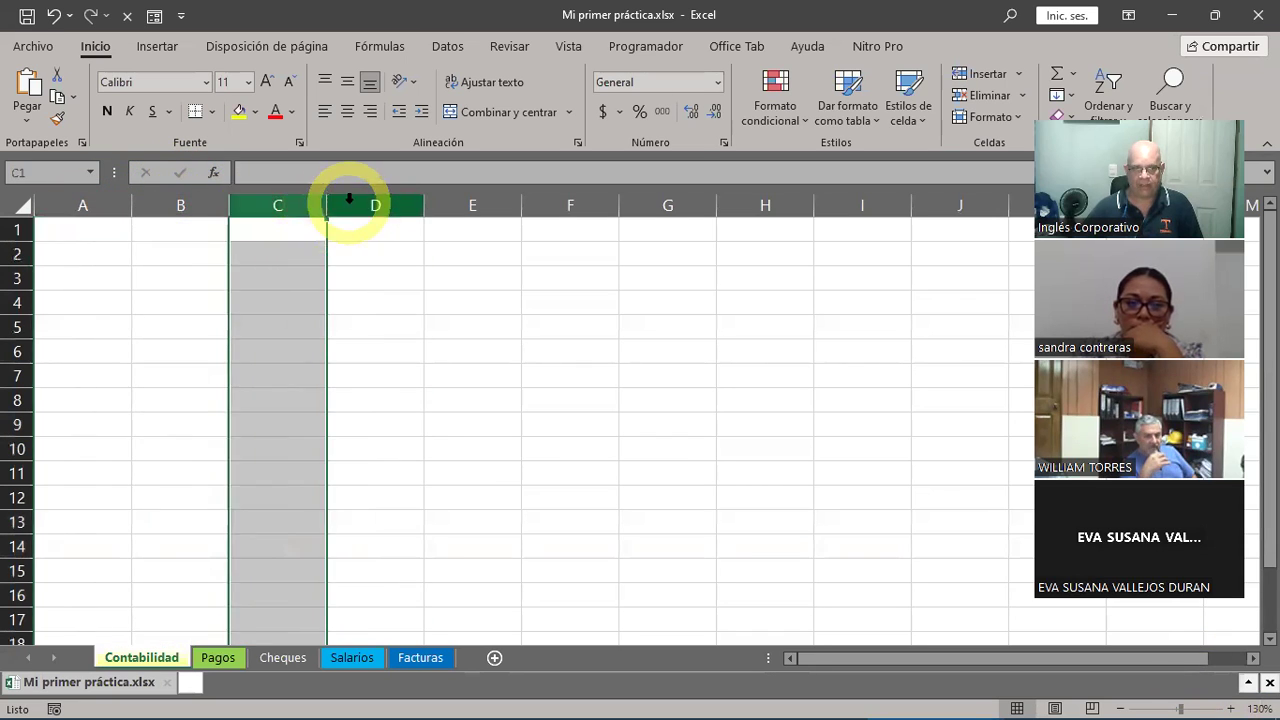
click(443, 202)
click(565, 207)
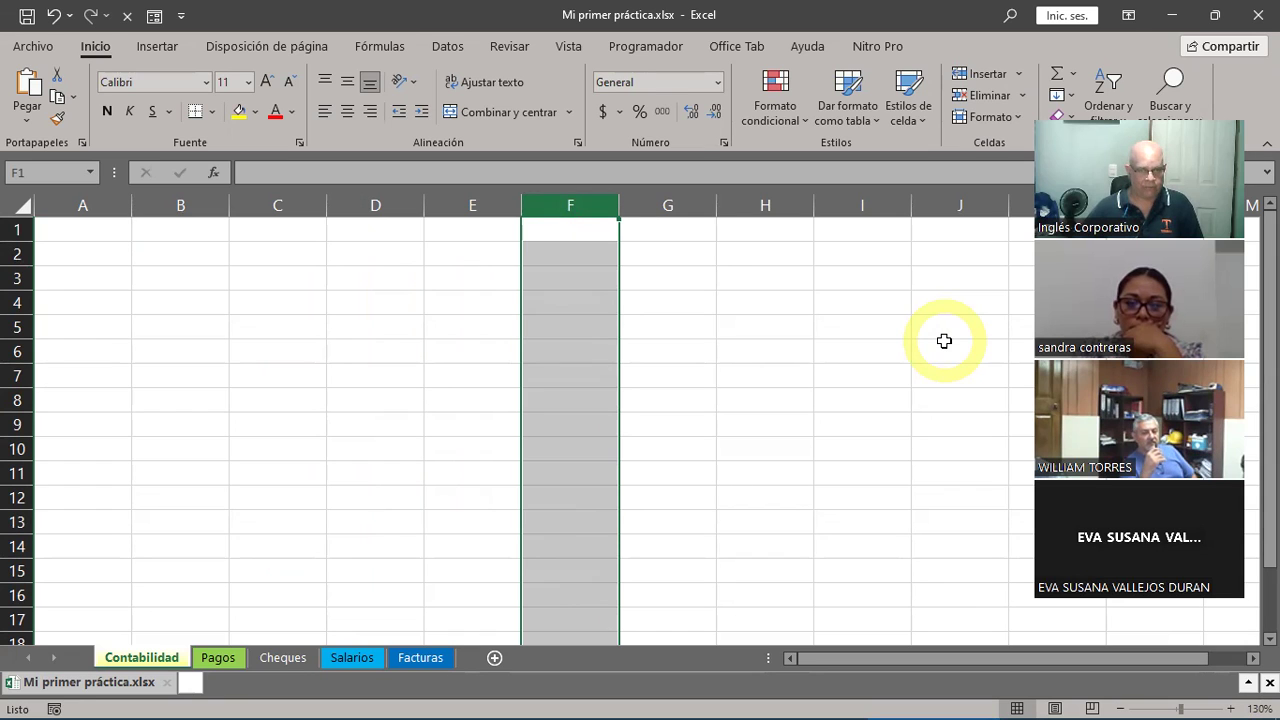
- Highlight rows 1 through 5 one after another on the Contabilidad sheet to point out the row numbers
click(414, 303)
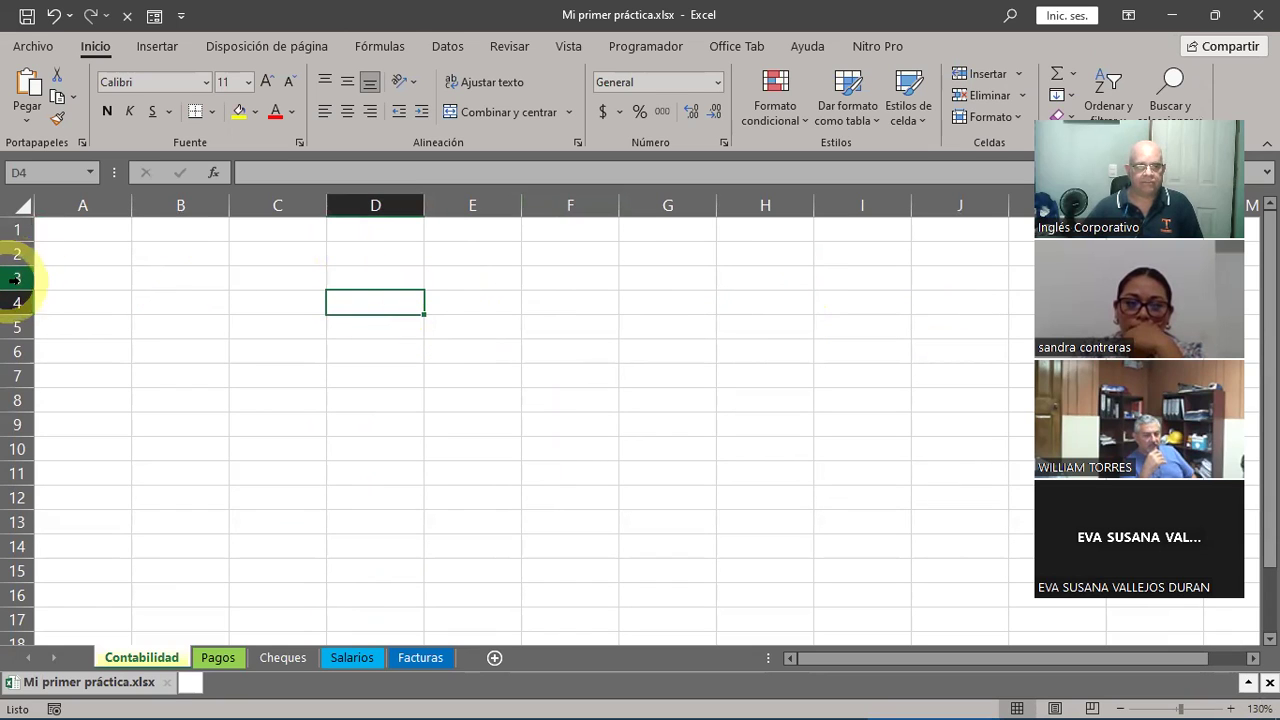
click(18, 229)
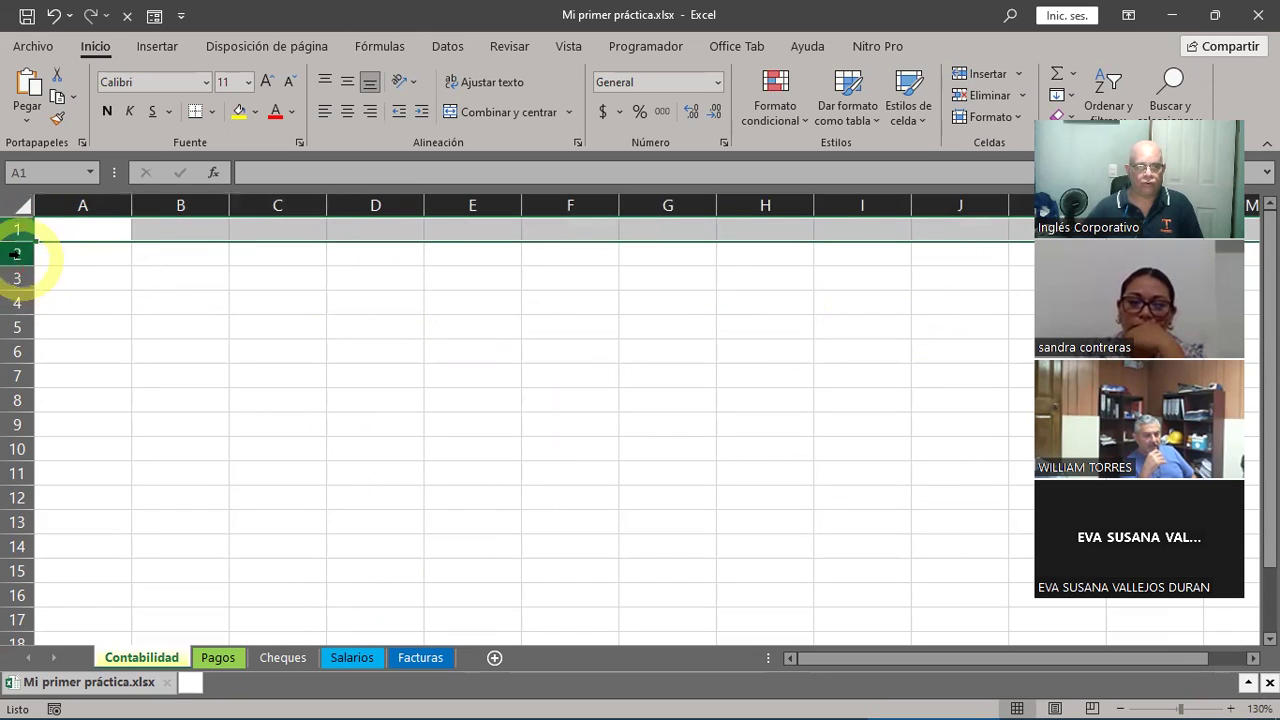
click(14, 253)
click(12, 278)
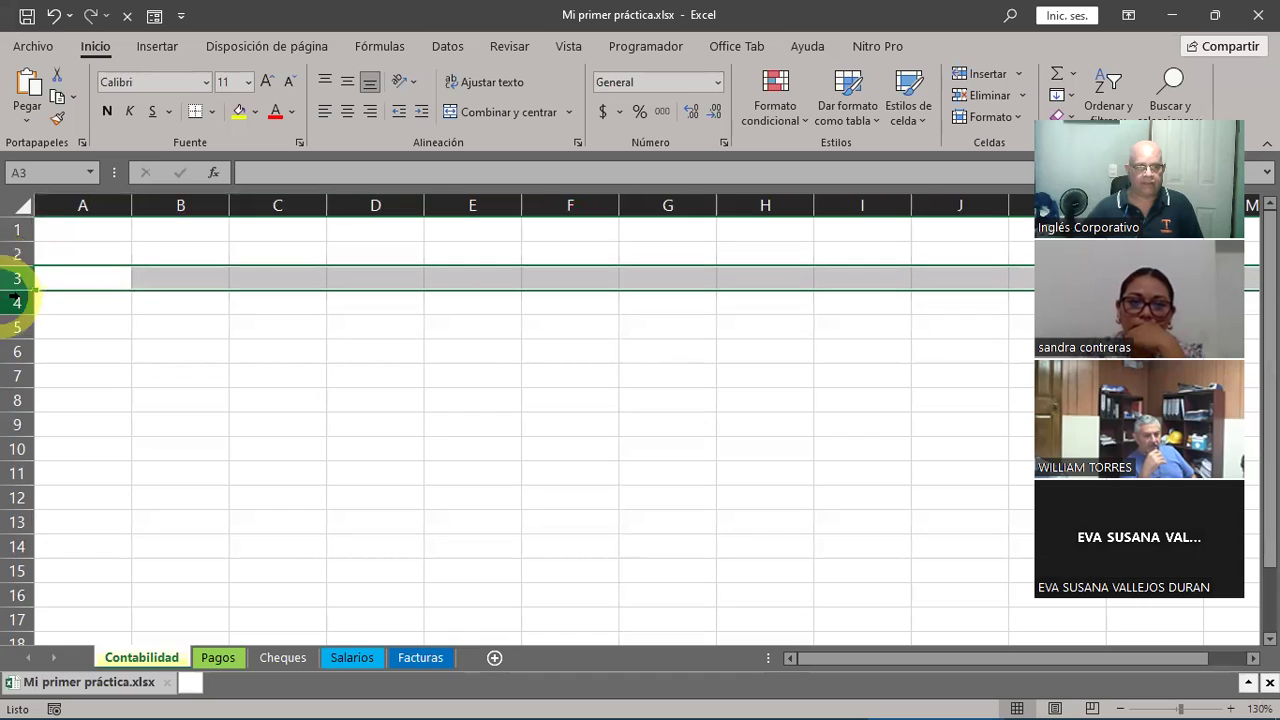
click(14, 302)
click(14, 326)
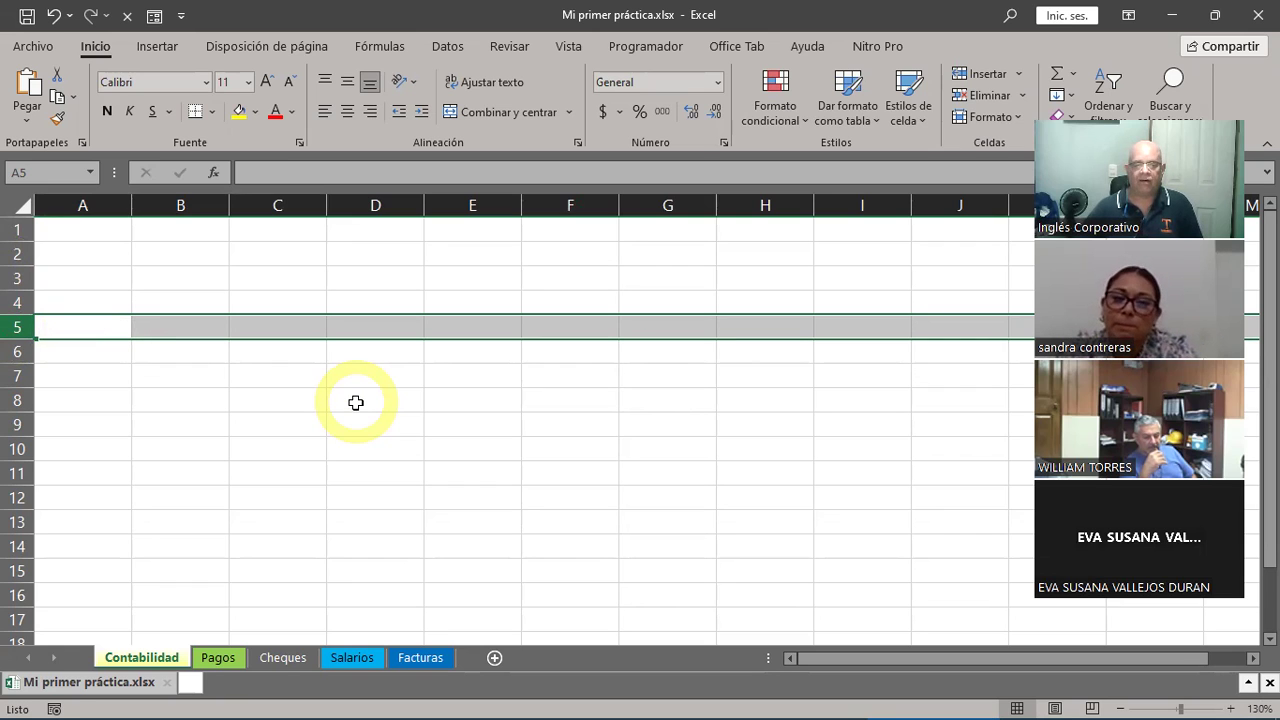
- From cell D8, jump to the worksheet's last row, then to its last column along row 1, returning to A1 after each
click(355, 400)
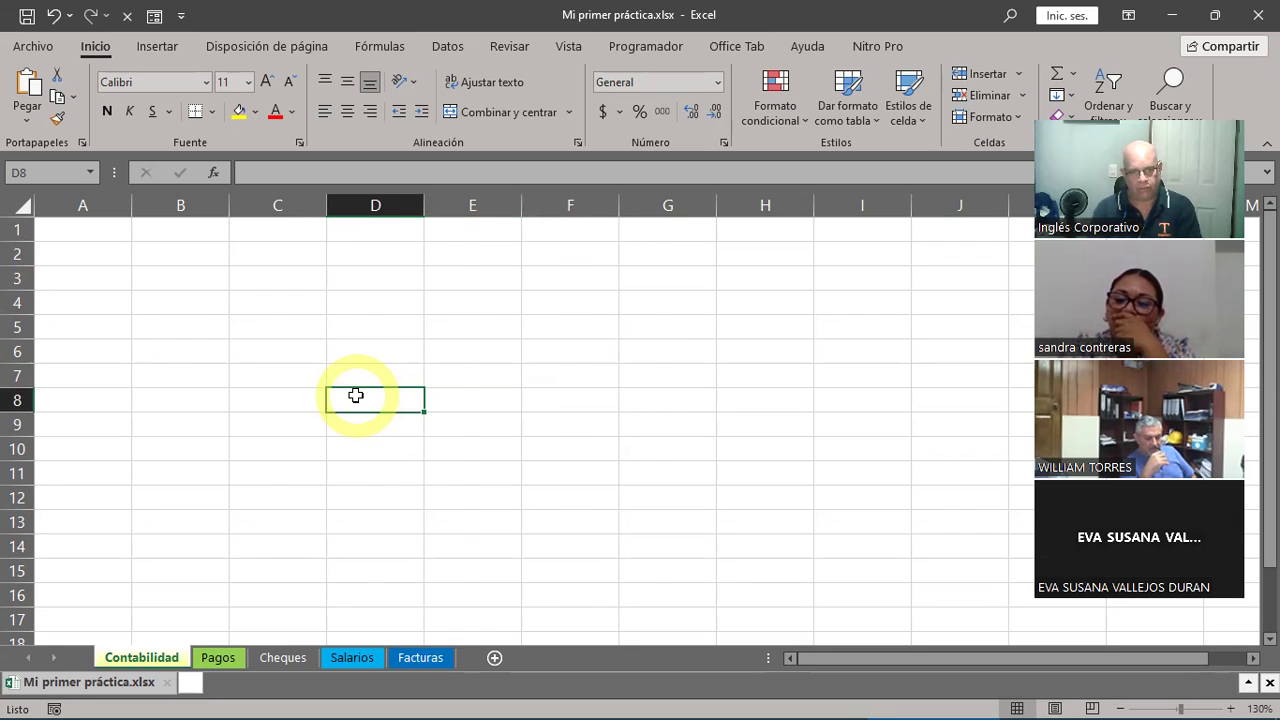
key(ctrl+Down)
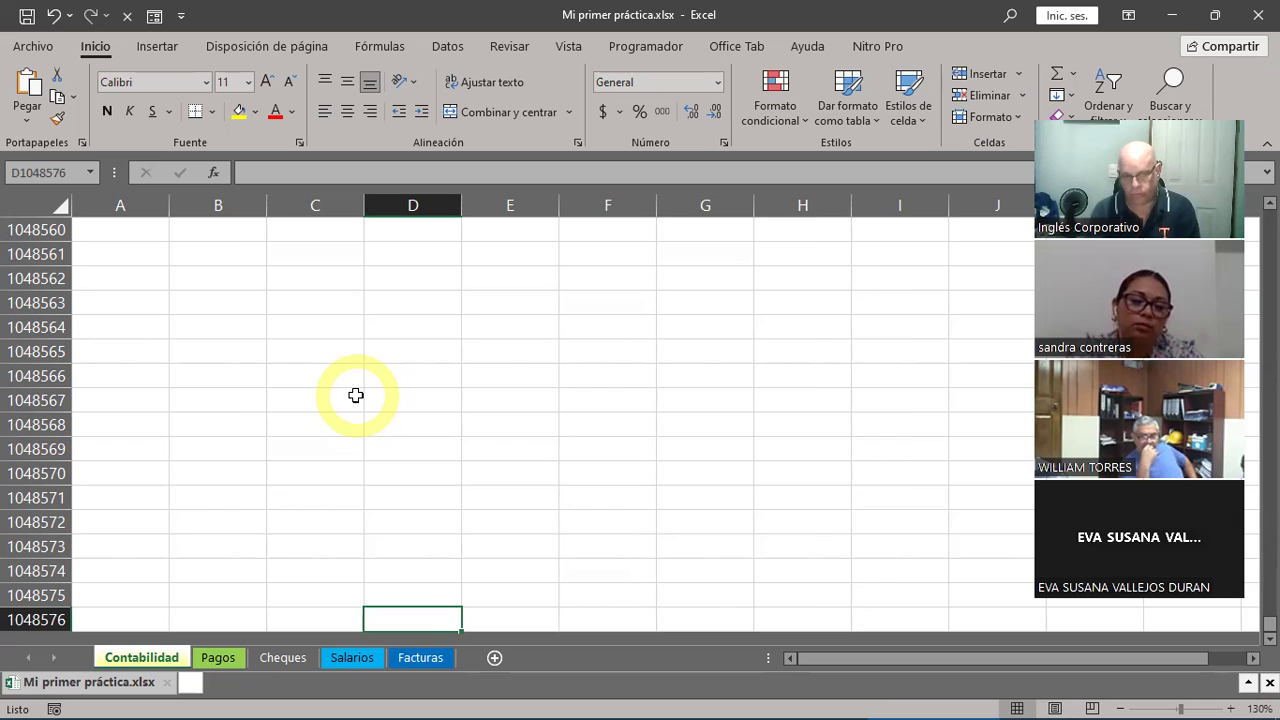
key(ctrl+Up)
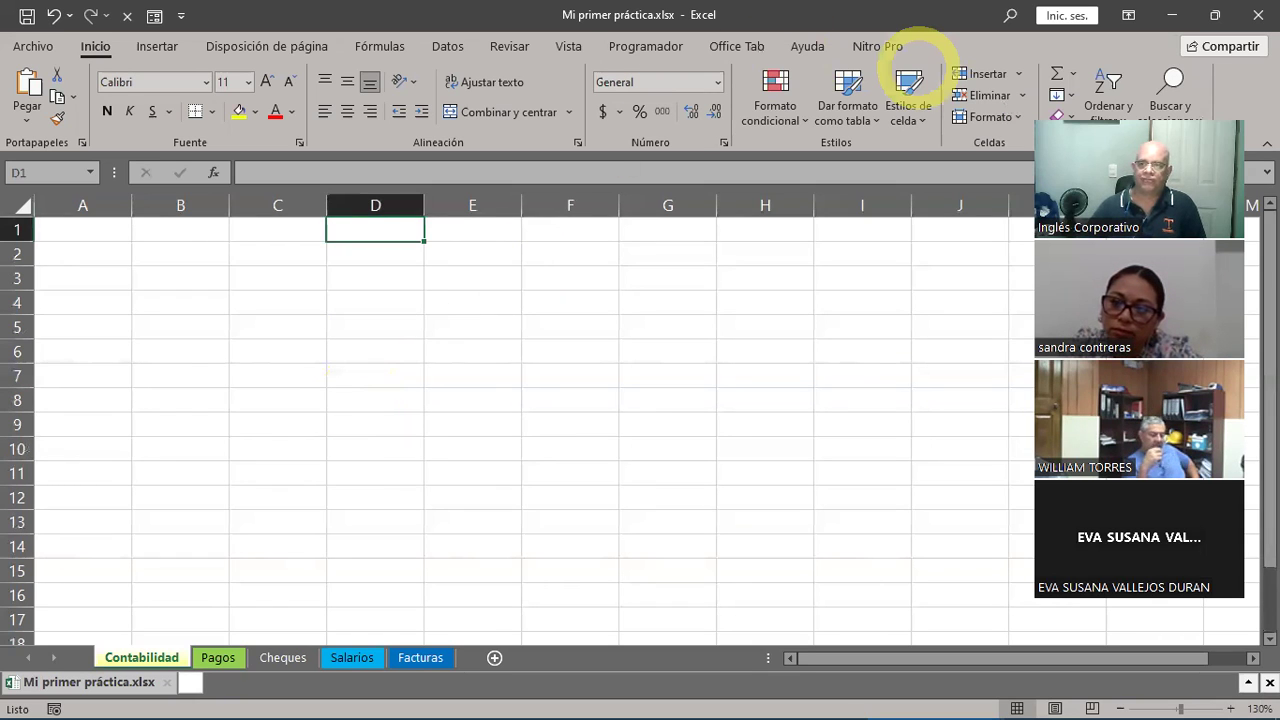
key(ctrl+Home)
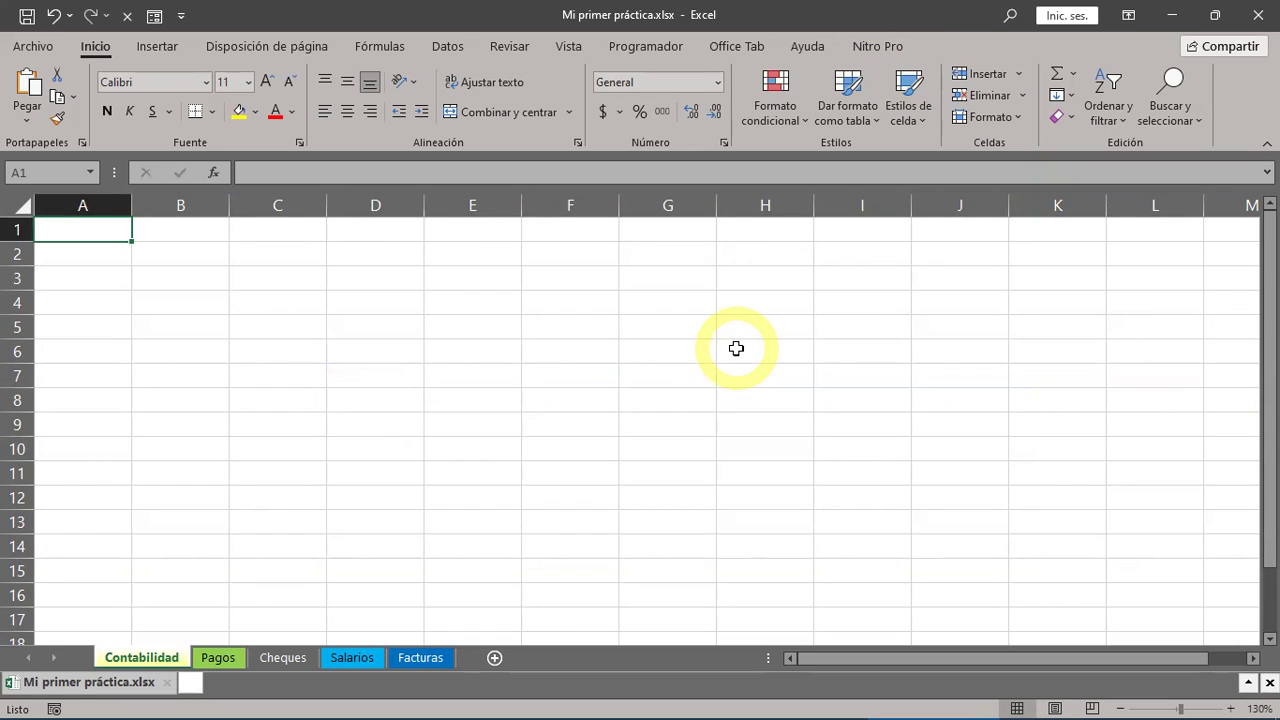
key(ctrl+Right)
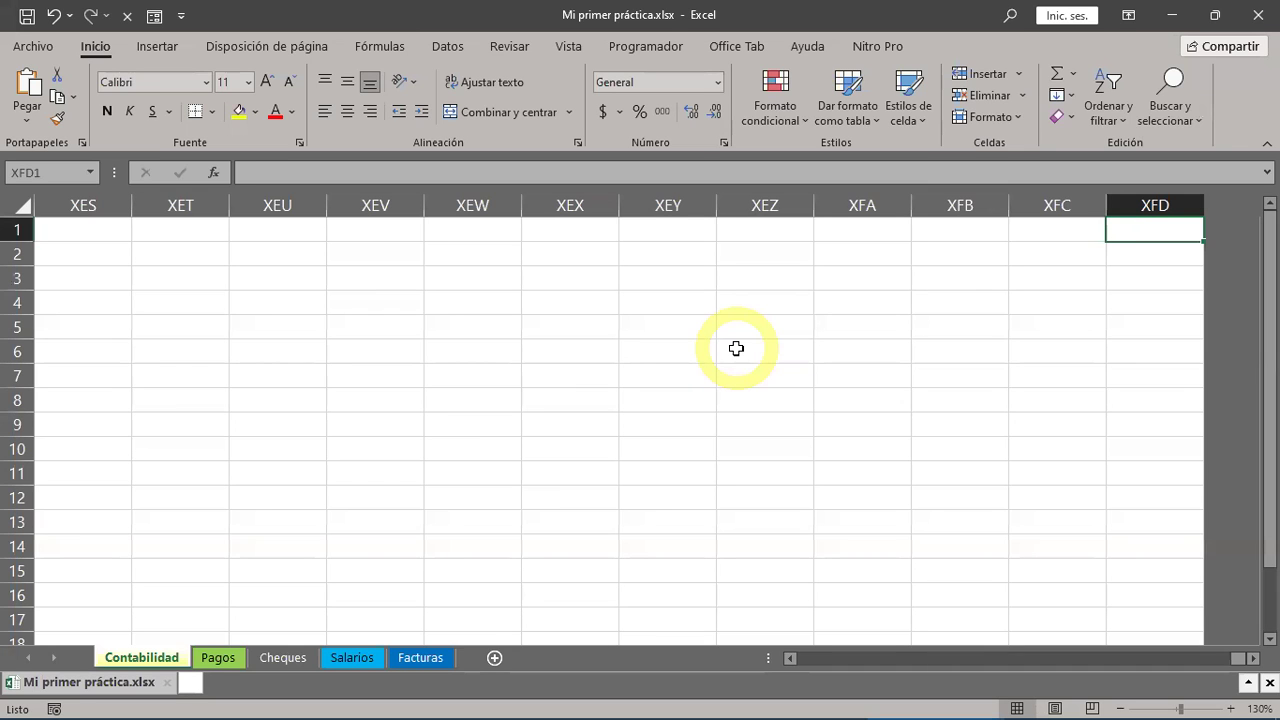
key(ctrl+Home)
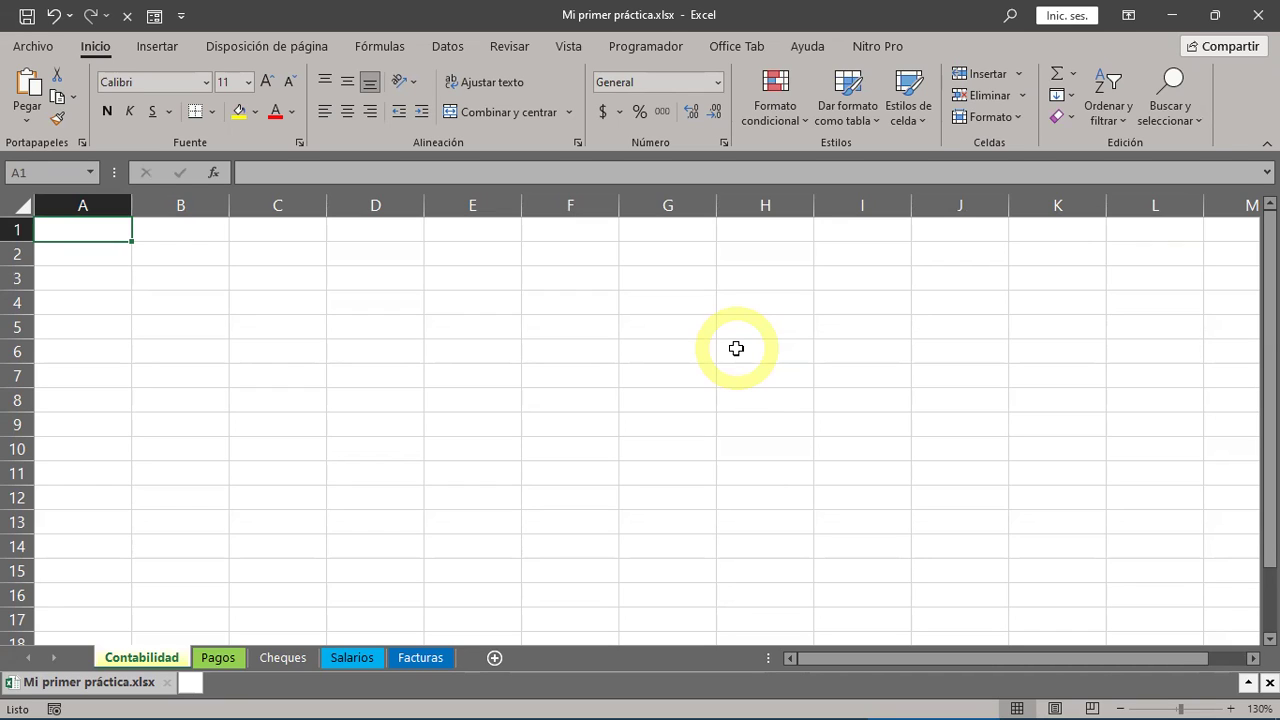
- Move cell by cell along row 1 from A1 past column Z to AD1 to examine how the column letters continue
key(Right)
key(Right)
key(Right)
key(Right)
key(Right)
key(Right)
key(Right)
key(Right)
key(Right)
key(Right)
key(Right)
key(Right)
key(Right)
key(Right)
key(Right)
key(Right)
key(Right)
key(Right)
key(Right)
key(Right)
key(Right)
key(Right)
key(Right)
key(Right)
key(Right)
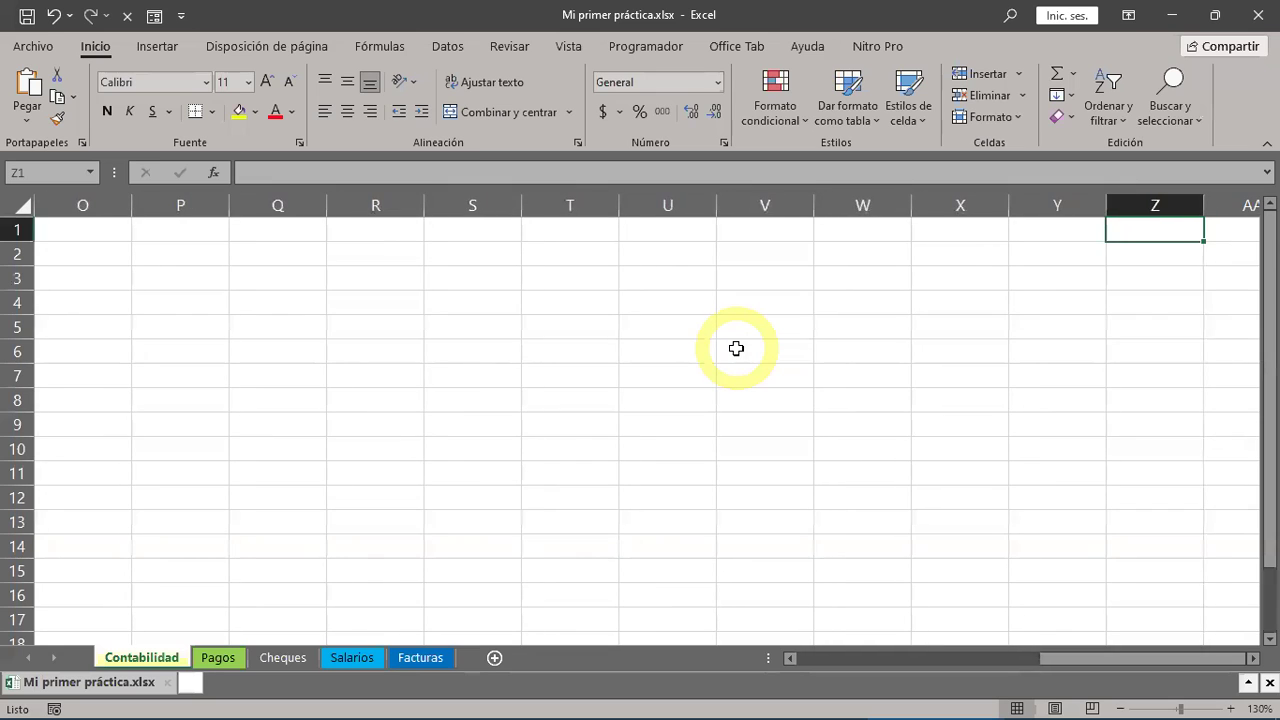
key(Right)
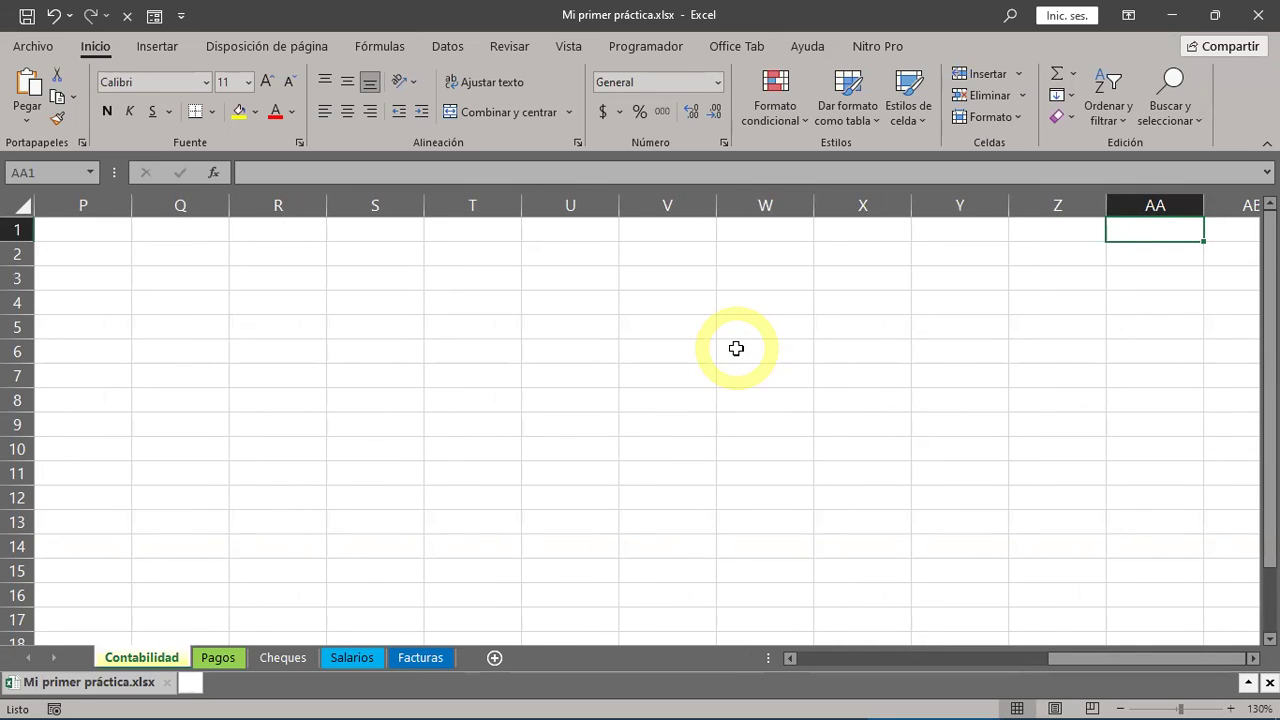
key(Right)
key(Right)
key(Right)
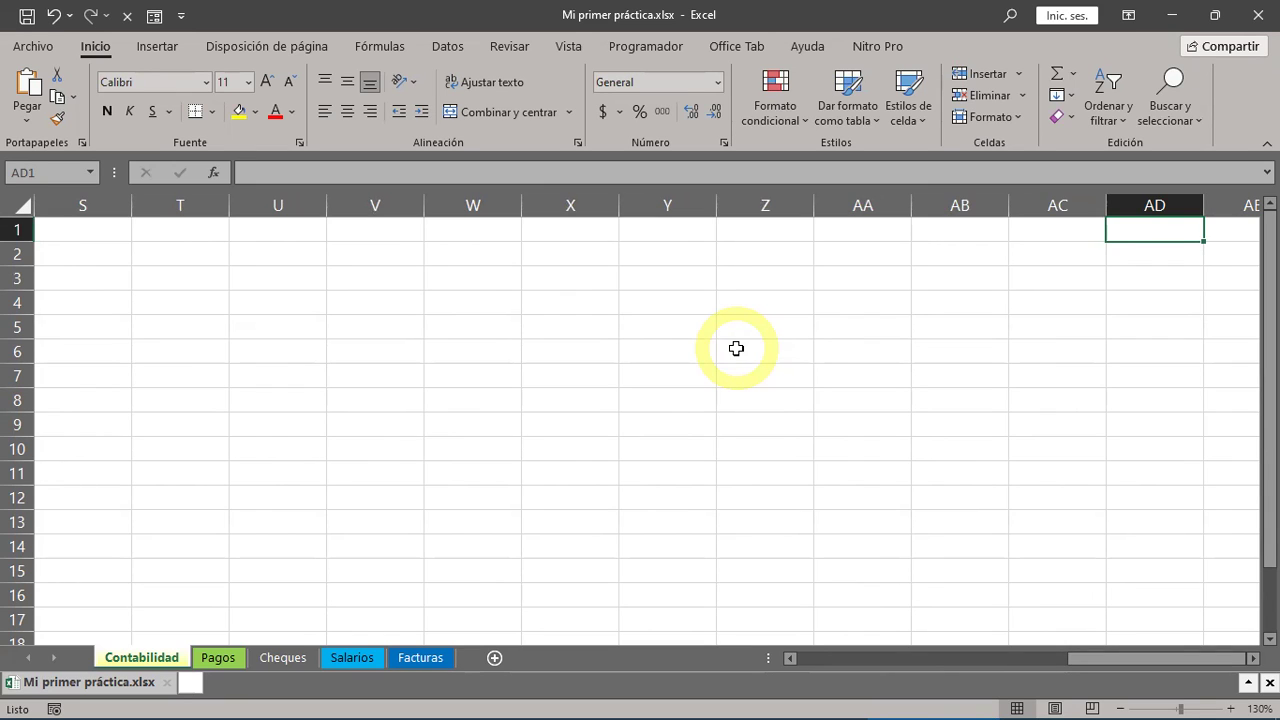
- Continue along row 1 from AD1 to BA1 to examine the switch from the AZ column to BA
key(Right)
key(Right)
key(Right)
key(Right)
key(Right)
key(Right)
key(Right)
key(Right)
key(Right)
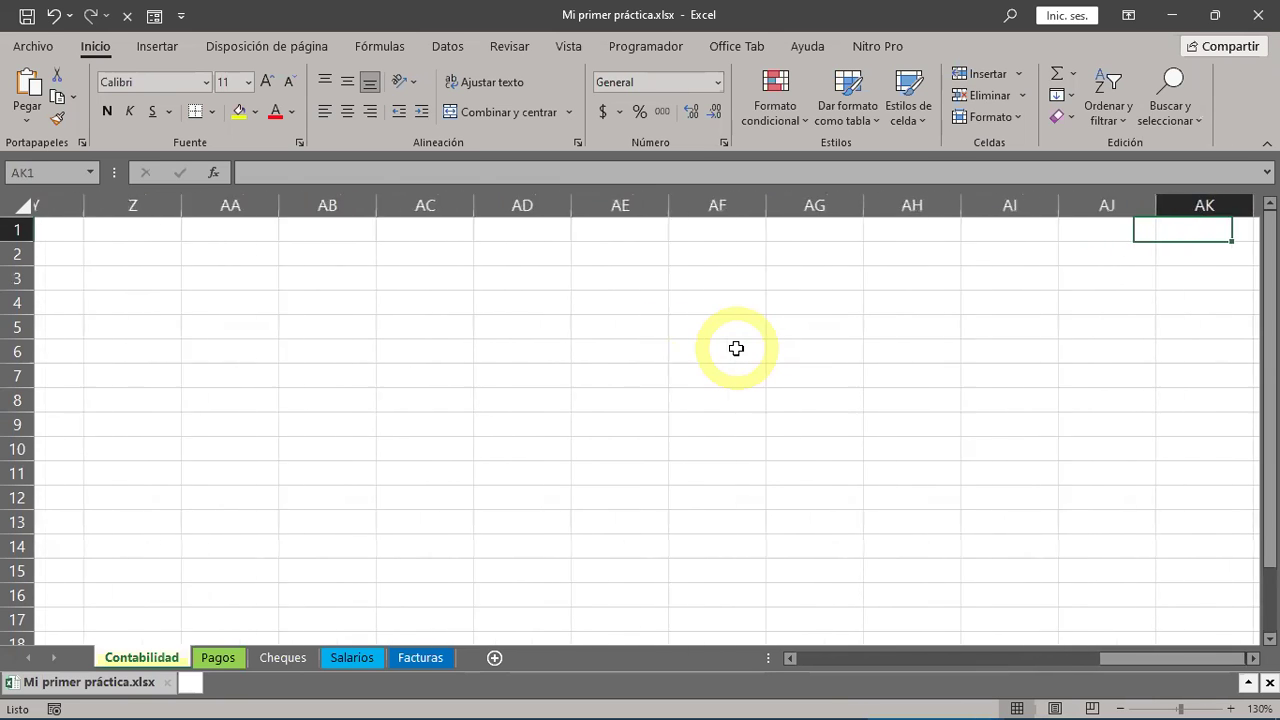
key(Right)
key(Right)
key(Right)
key(Right)
key(Right)
key(Right)
key(Right)
key(Right)
key(Right)
key(Right)
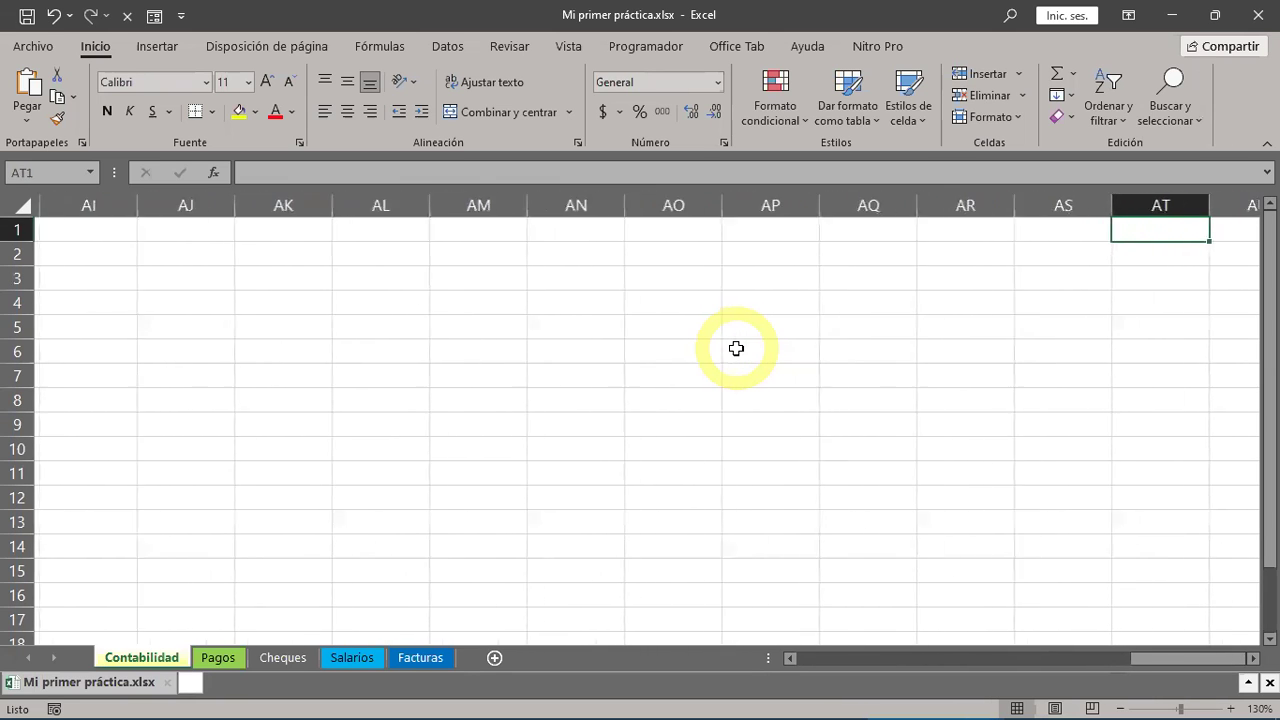
key(Right)
key(Right)
key(Right)
key(Right)
key(Right)
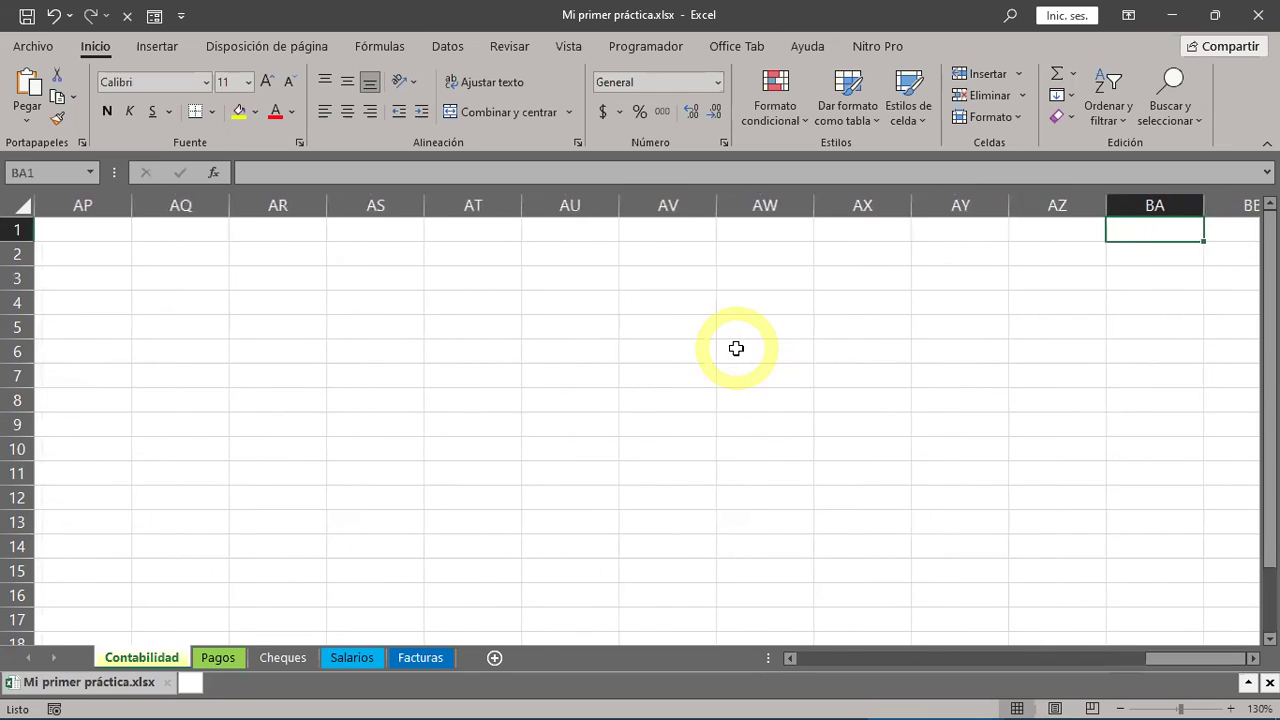
key(Right)
key(Left)
key(Left)
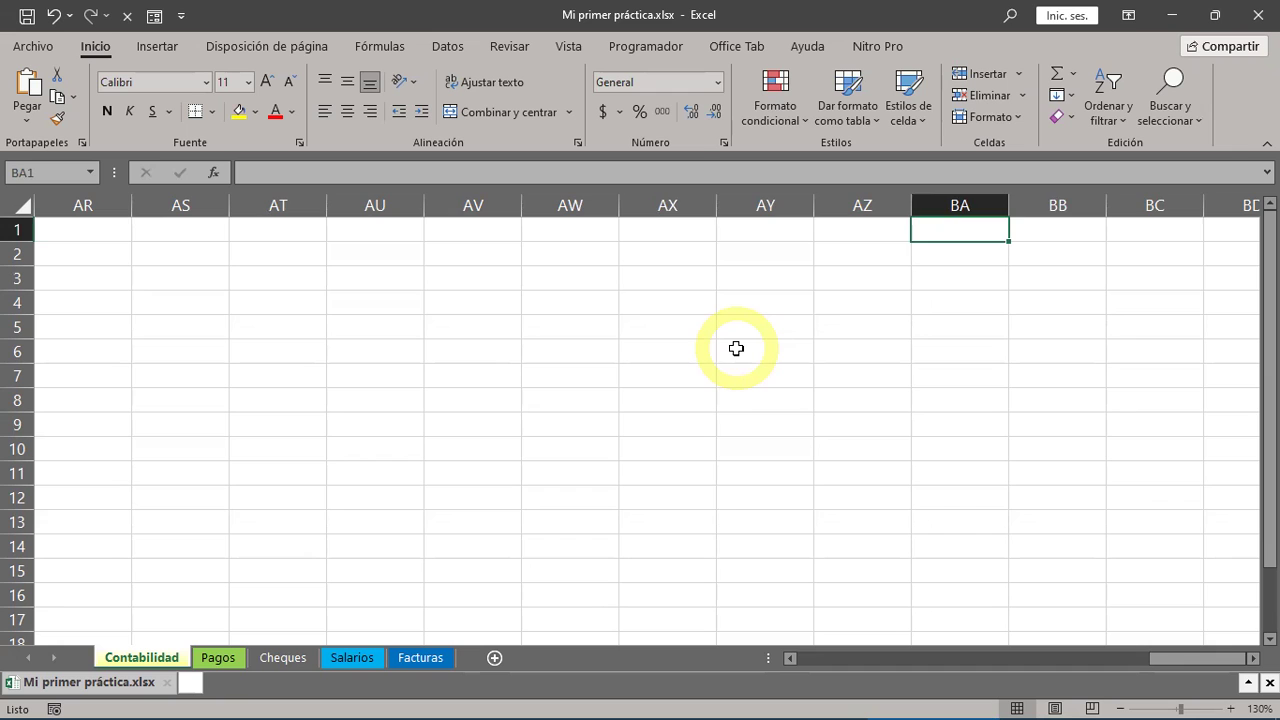
- Advance along row 1 from BA1 to CA1 to examine the switch from the BZ column to CA
key(Right)
key(Right)
key(Right)
key(Right)
key(Right)
key(Right)
key(Right)
key(Right)
key(Right)
key(Right)
key(Right)
key(Right)
key(Right)
key(Right)
key(Right)
key(Right)
key(Right)
key(Right)
key(Right)
key(Right)
key(Right)
key(Right)
key(Right)
key(Right)
key(Right)
key(Right)
key(Right)
key(Right)
key(Left)
key(Left)
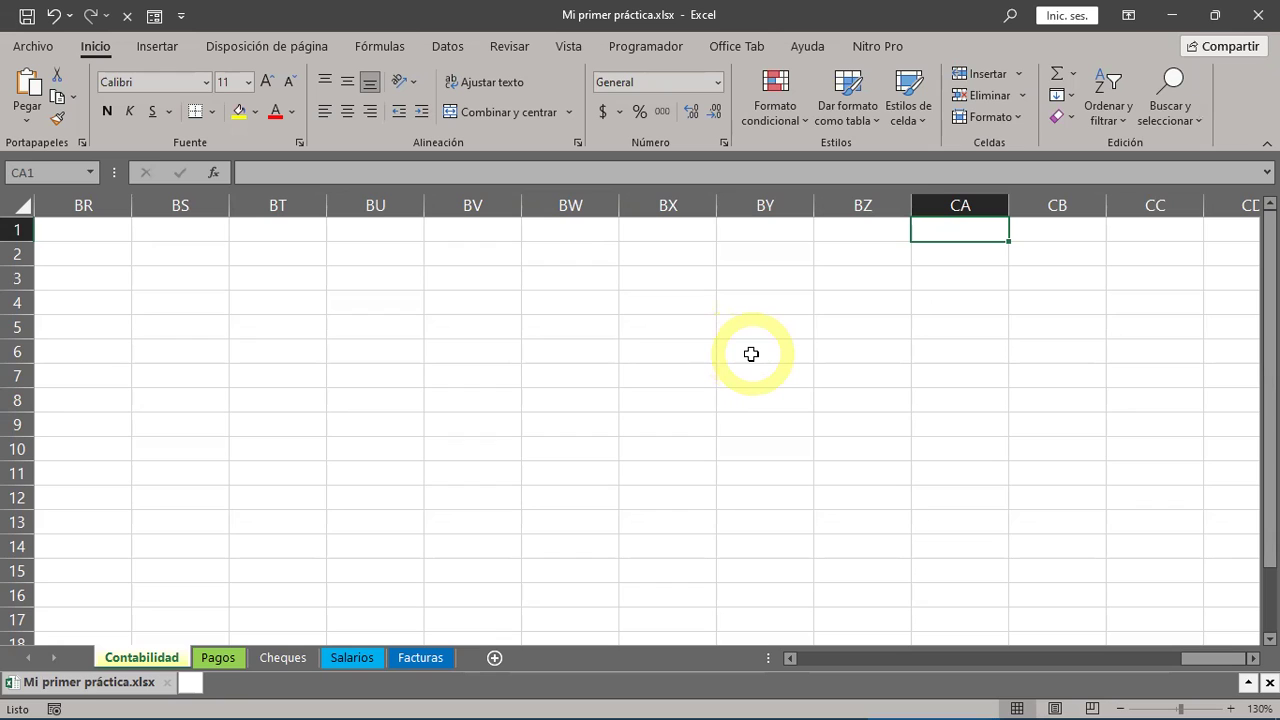
- Go directly to cell ZZ1 and move on to AAC1 to examine where the three-letter columns begin
click(60, 174)
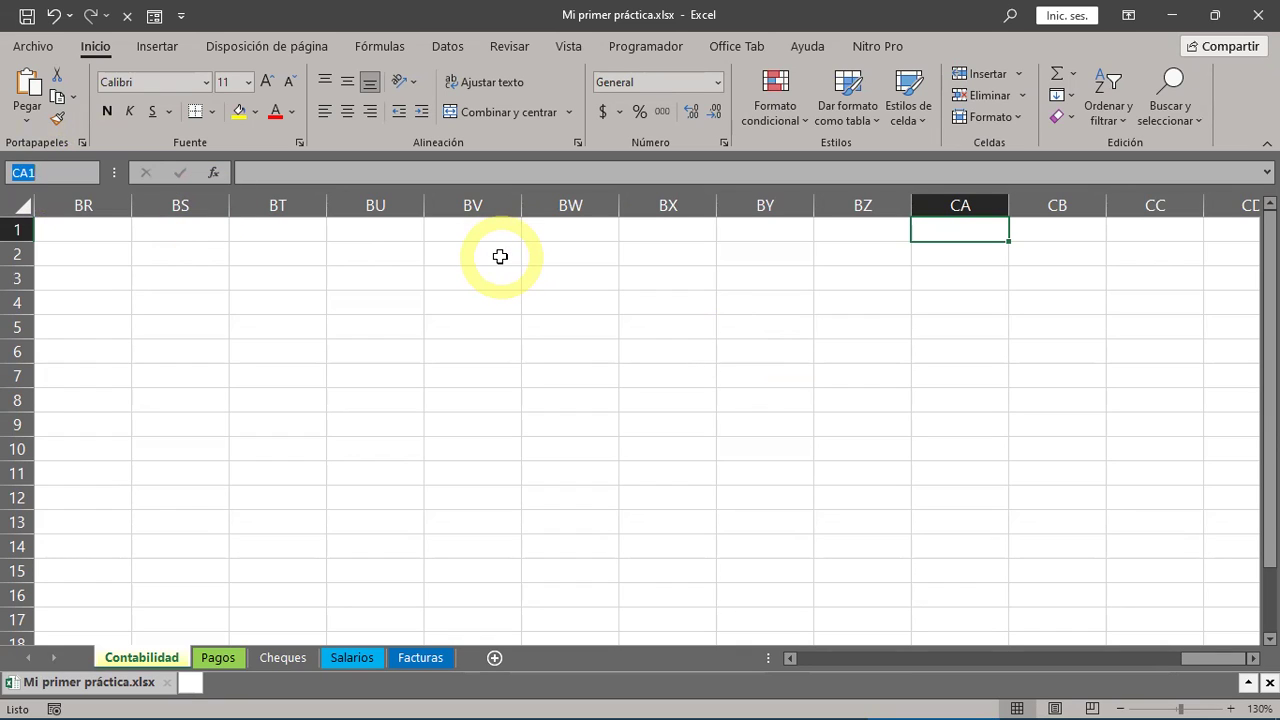
key(BackSpace)
text(zz1)
key(Return)
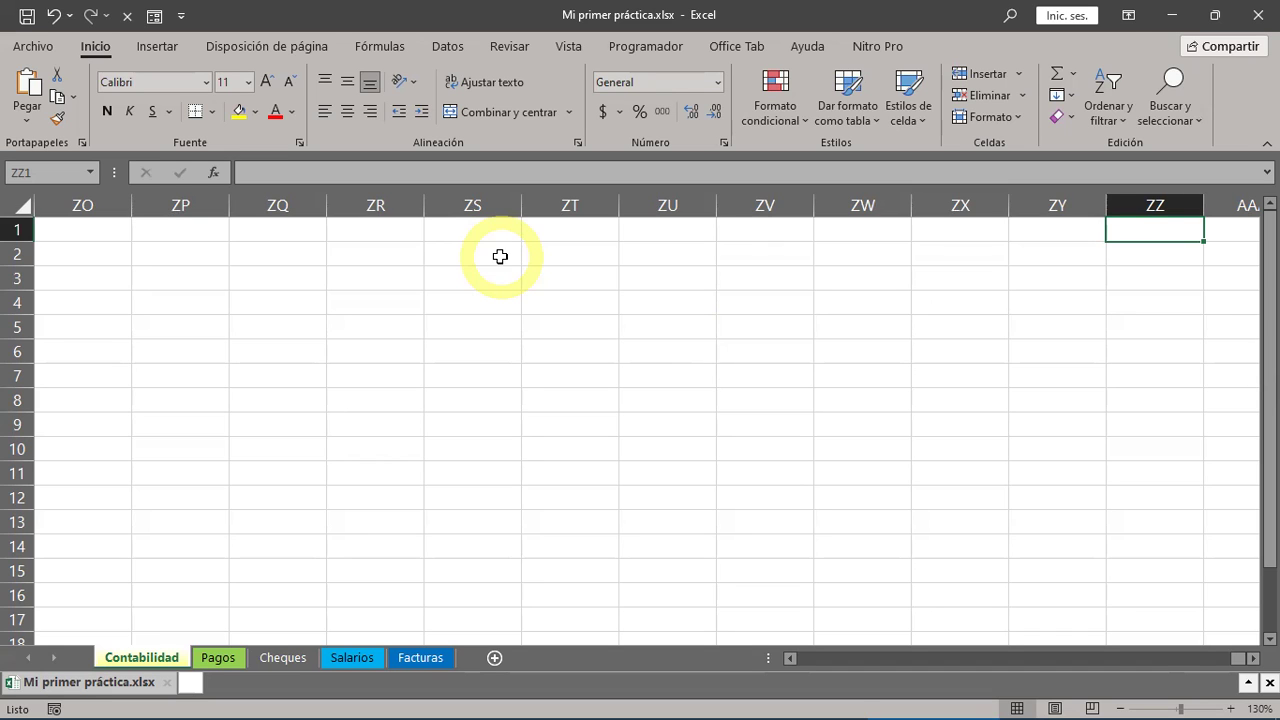
key(Right)
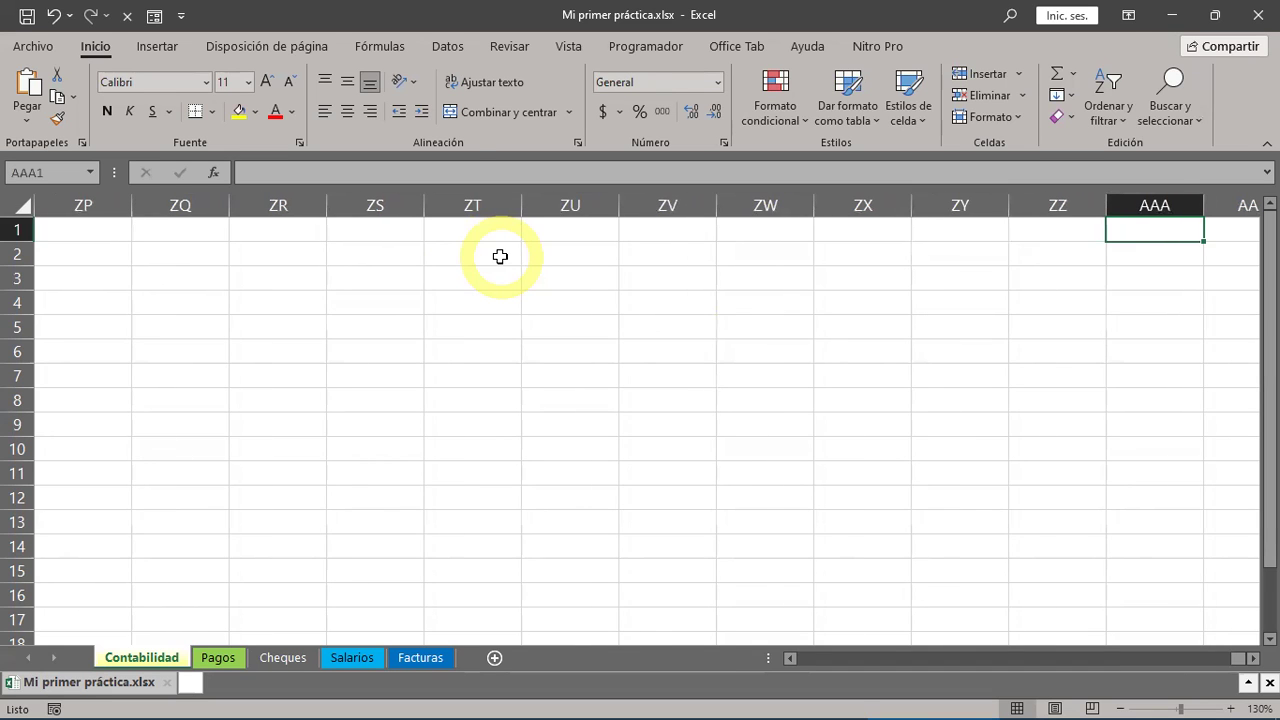
key(Right)
key(Right)
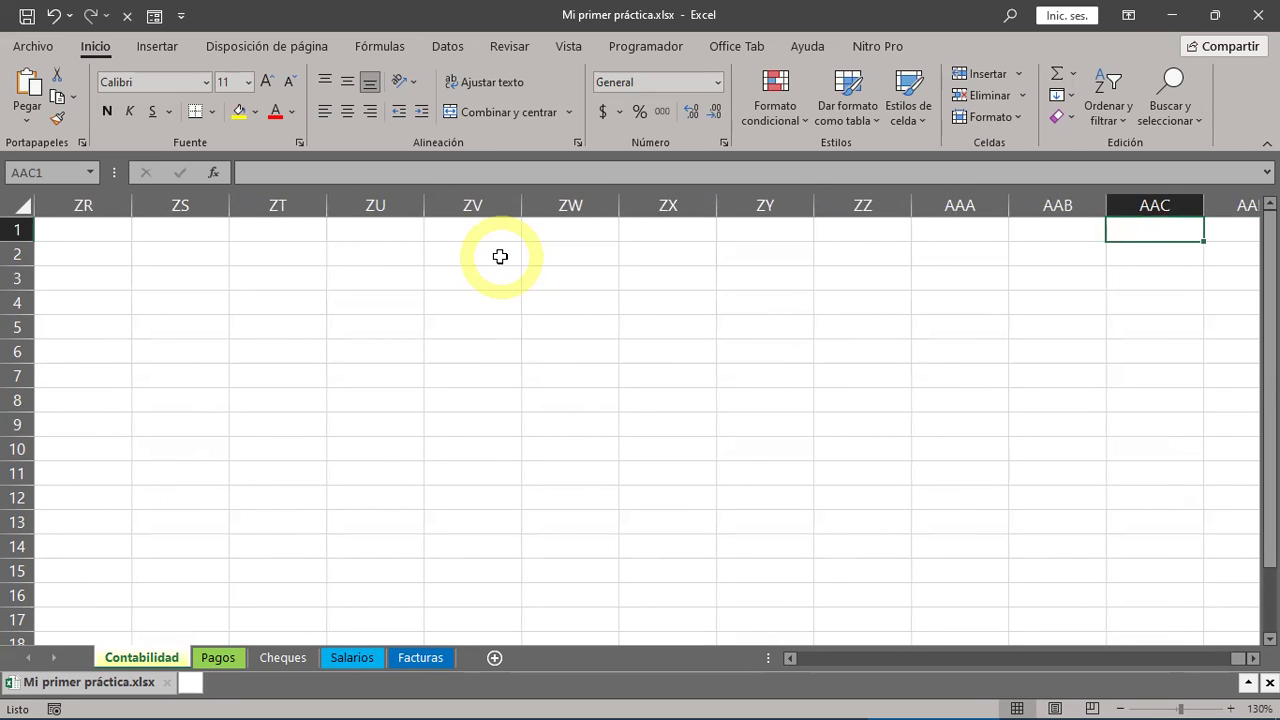
- Move along row 1 from AAC1 to ABI1 to examine the three-letter column sequence, and return to cell A1
key(Right)
key(Right)
key(Right)
key(Right)
key(Right)
key(Right)
key(Right)
key(Right)
key(Right)
key(Right)
key(Right)
key(Right)
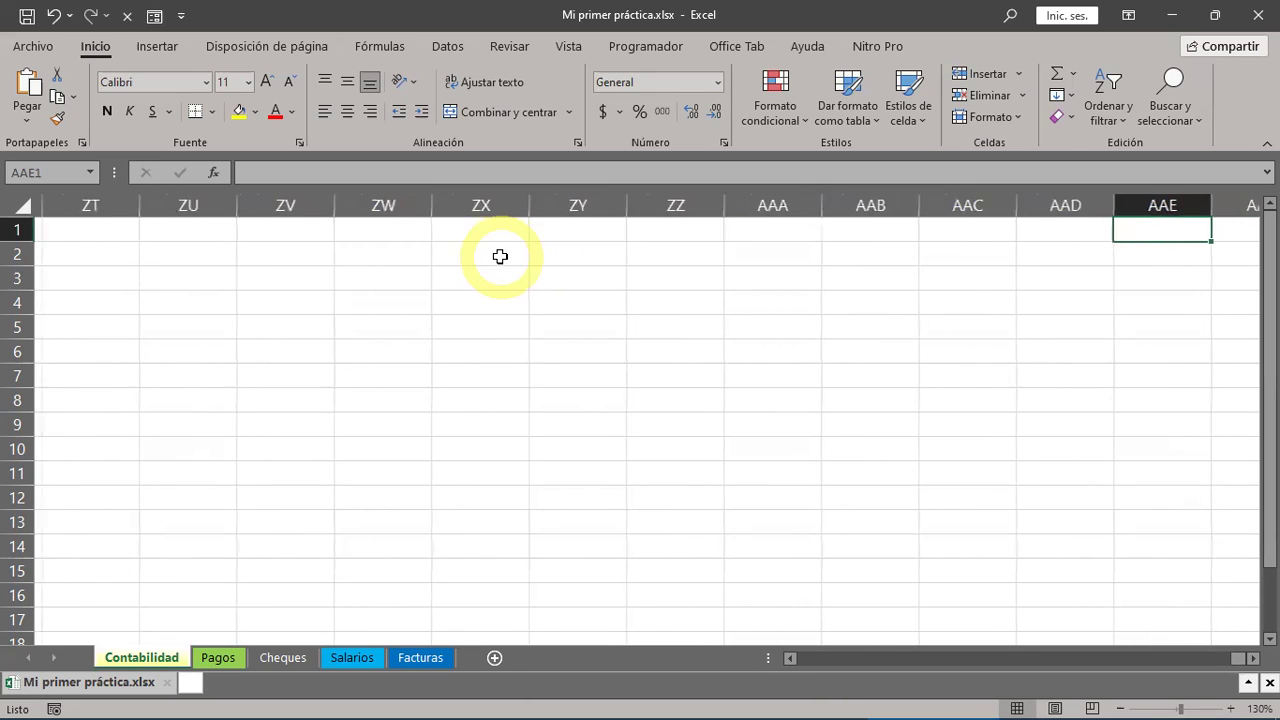
key(Right)
key(Right)
key(Right)
key(Right)
key(Right)
key(Right)
key(Right)
key(Right)
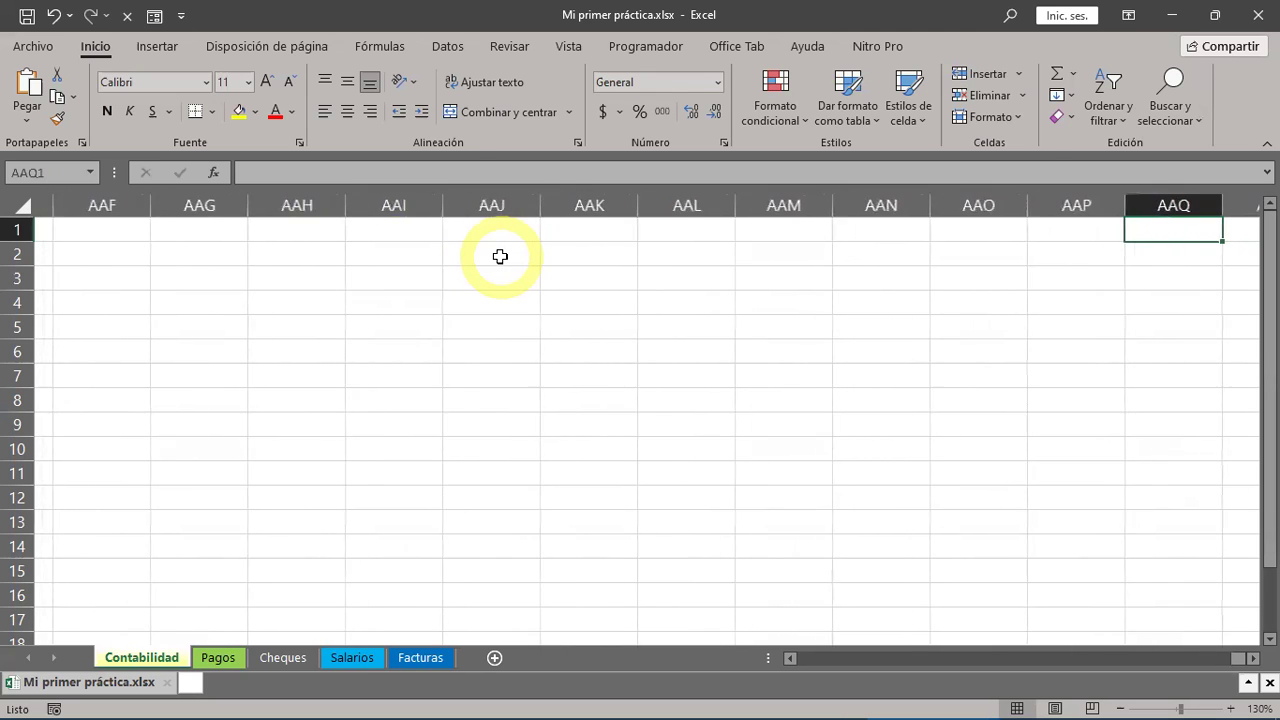
key(Right)
key(Right)
key(Right)
key(Right)
key(Right)
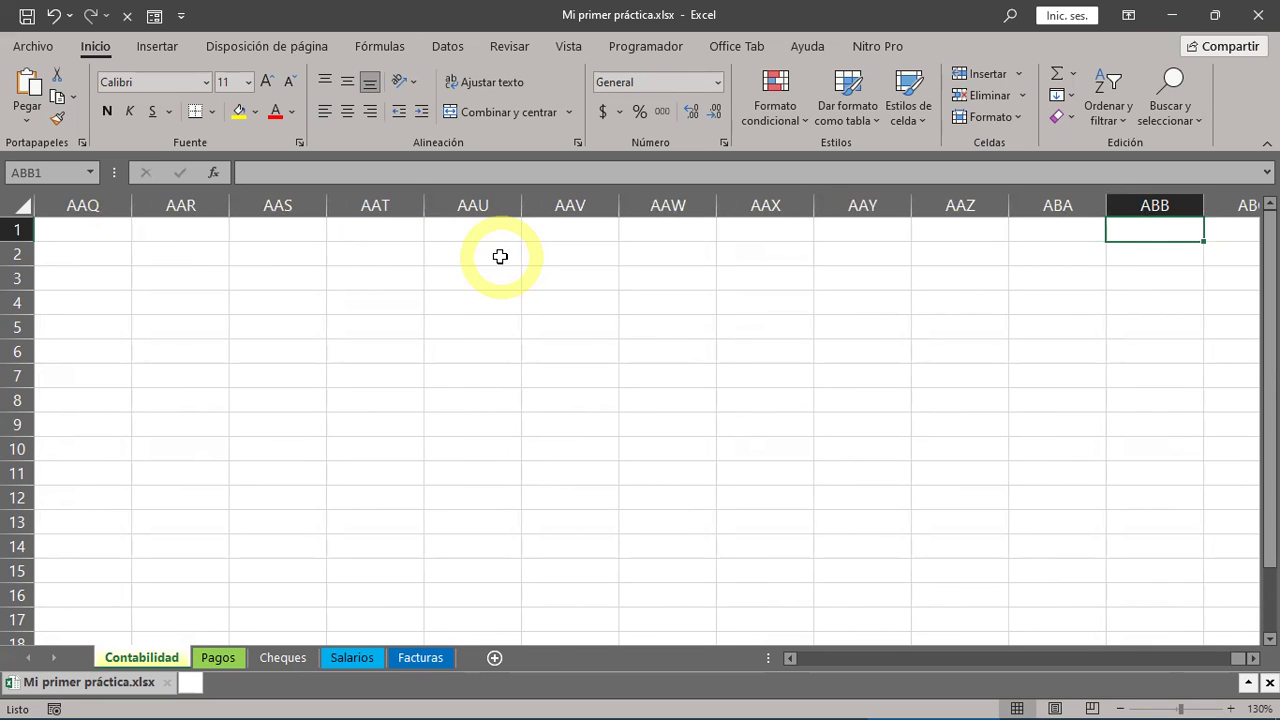
key(Right)
key(Right)
key(Right)
key(Right)
key(Right)
key(Right)
key(Right)
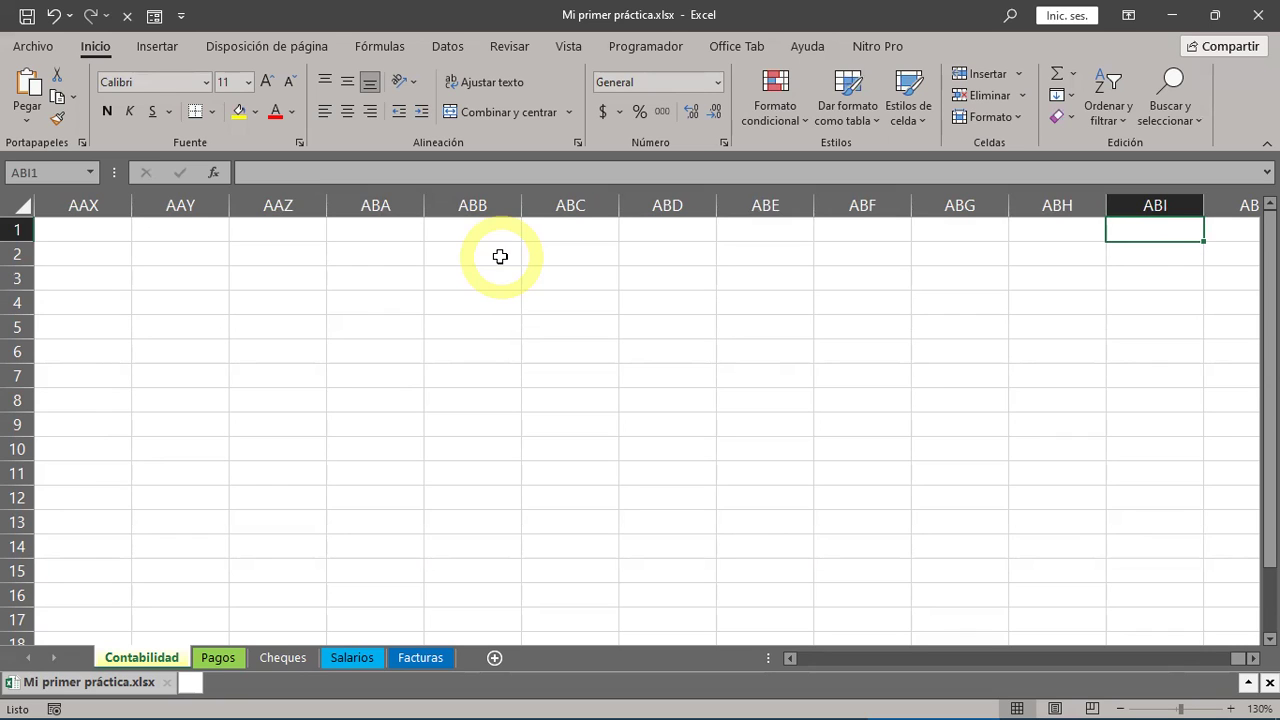
key(ctrl+Home)
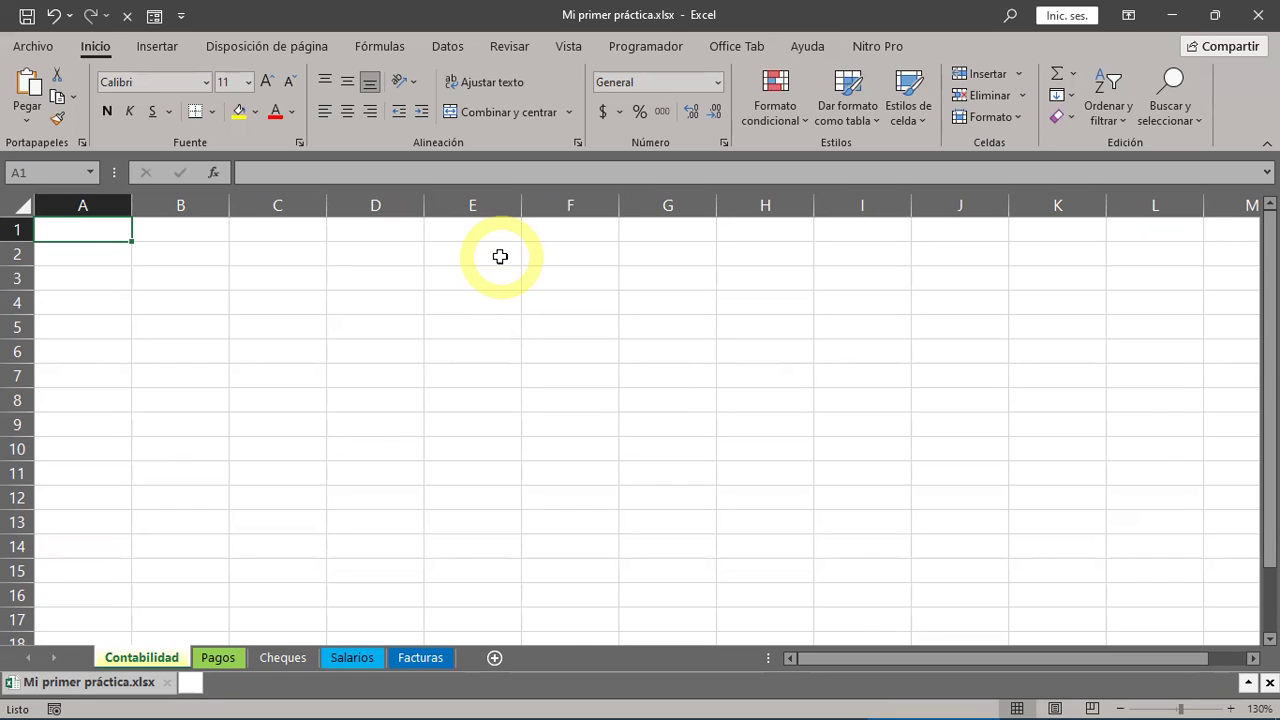
- Select scattered single cells across the Contabilidad sheet, ending on J11, to point out what a cell is
click(491, 434)
click(746, 351)
click(380, 326)
click(528, 543)
click(849, 349)
click(357, 494)
click(832, 502)
click(651, 329)
click(375, 399)
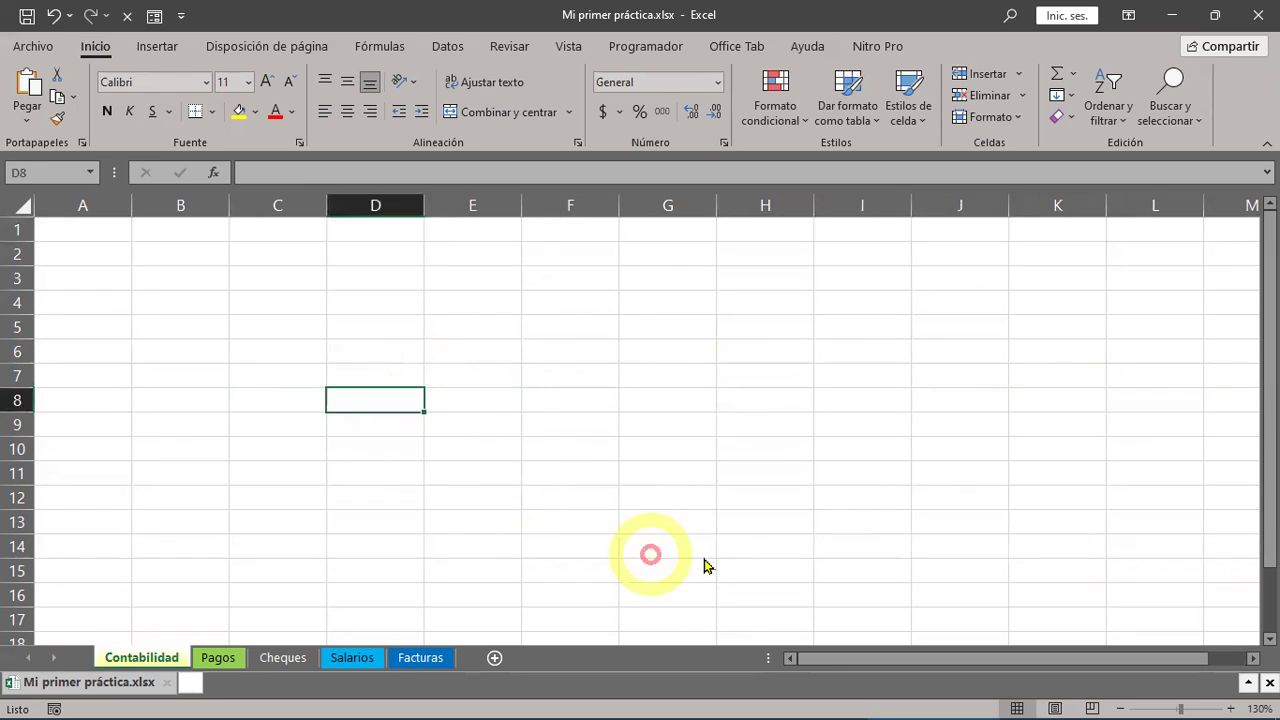
click(745, 474)
click(474, 346)
click(830, 402)
click(450, 325)
click(390, 470)
click(950, 470)
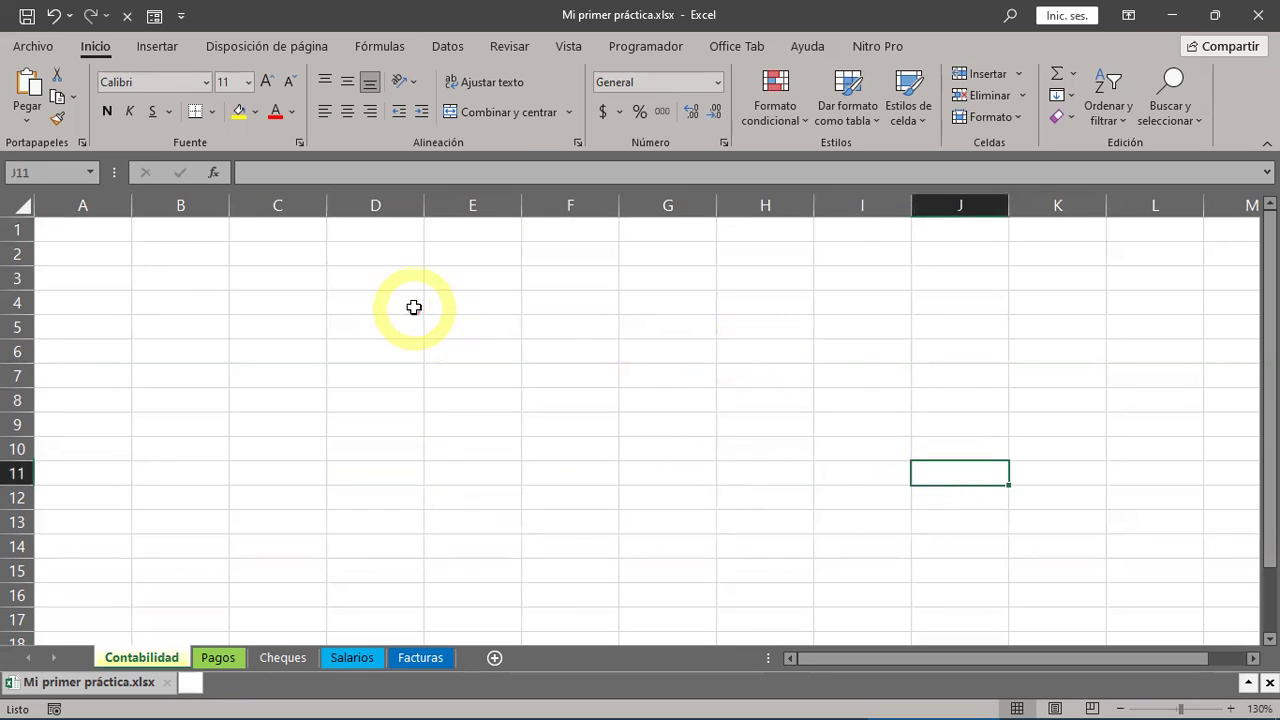
- Select cells D4, F13, J7, F4, C7, I10 and D8 in turn to show how column and row form each cell's address
click(414, 304)
click(612, 526)
click(935, 376)
click(555, 302)
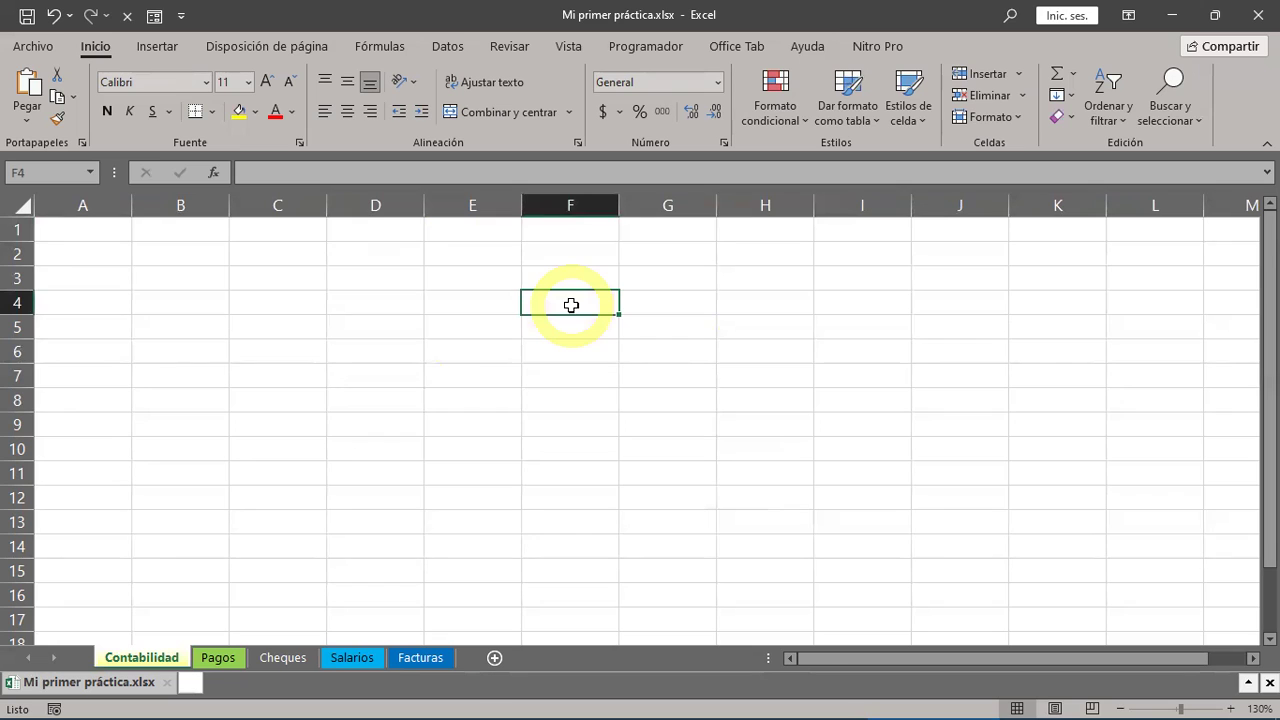
click(299, 378)
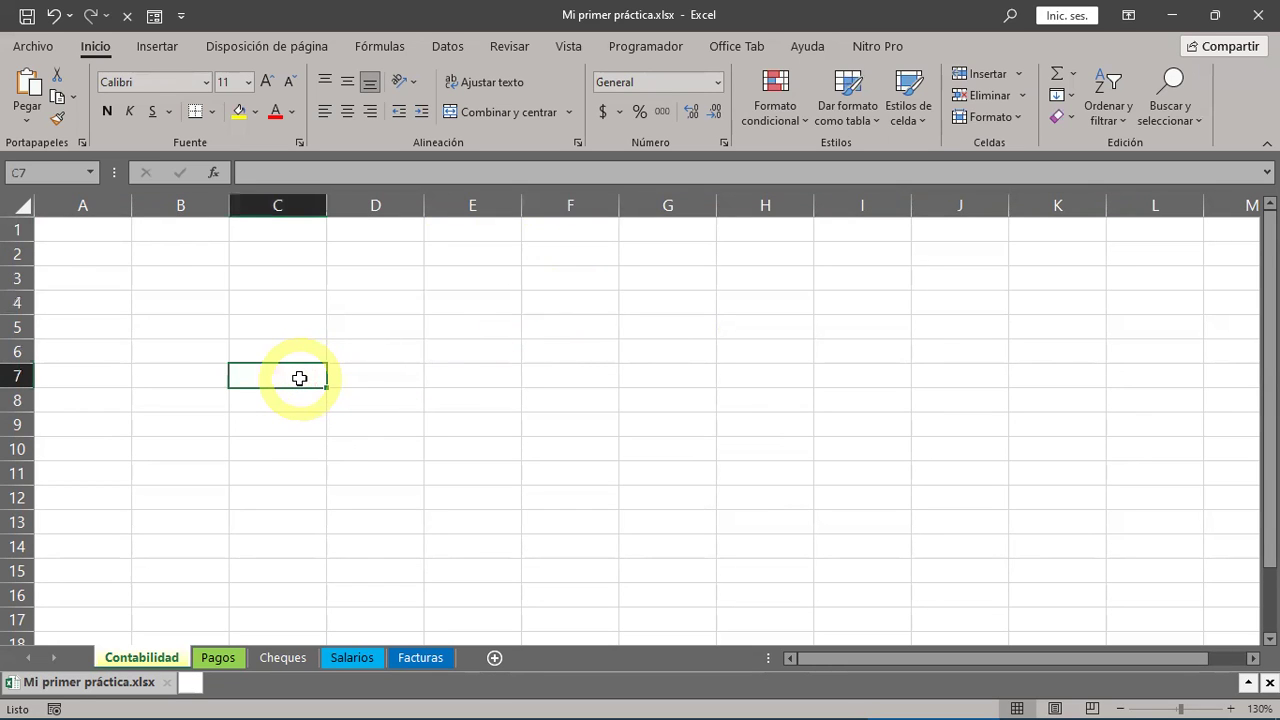
click(880, 453)
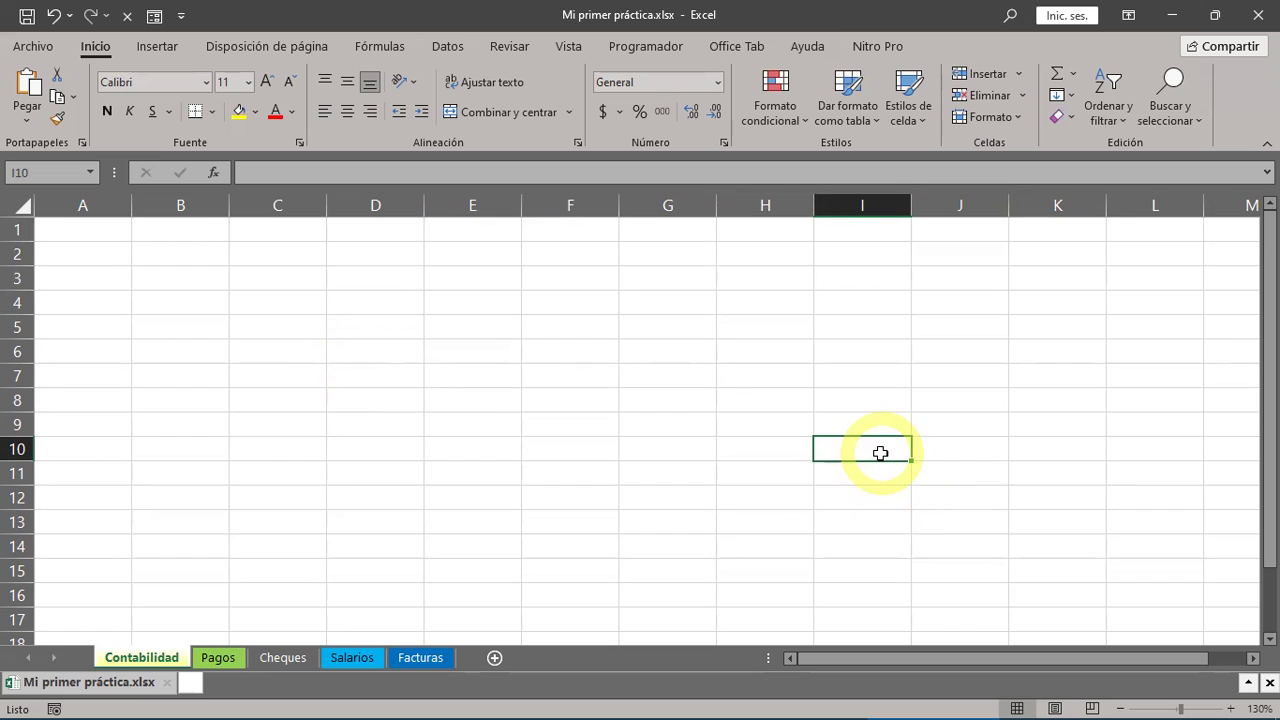
click(391, 408)
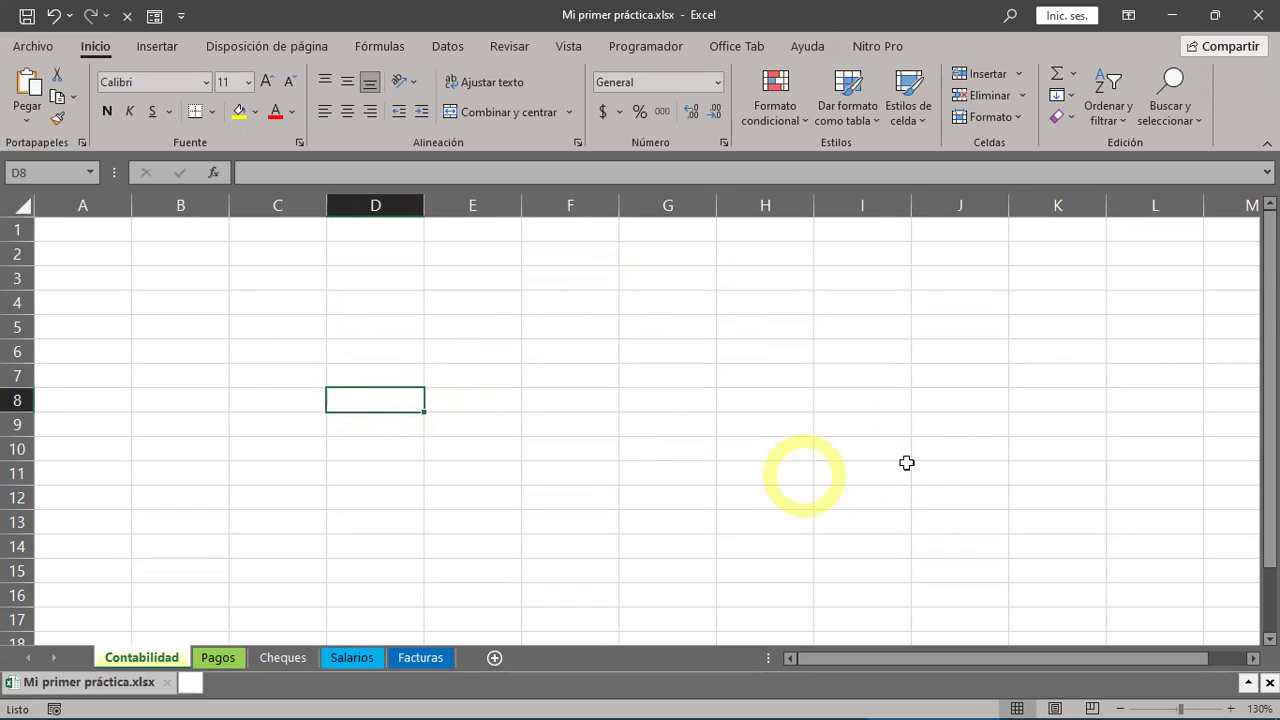
- Select cell K4 and go directly to cell AB2345 to show how a distant cell is reached by its address
click(1080, 310)
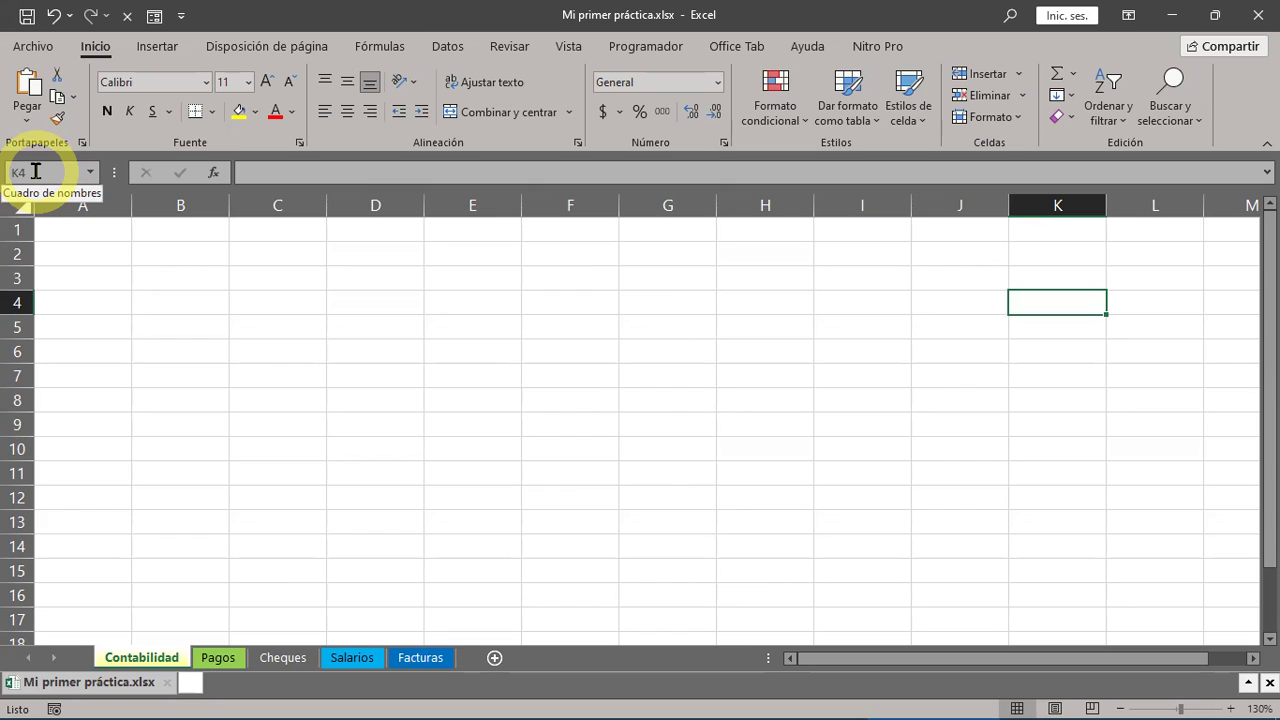
click(35, 171)
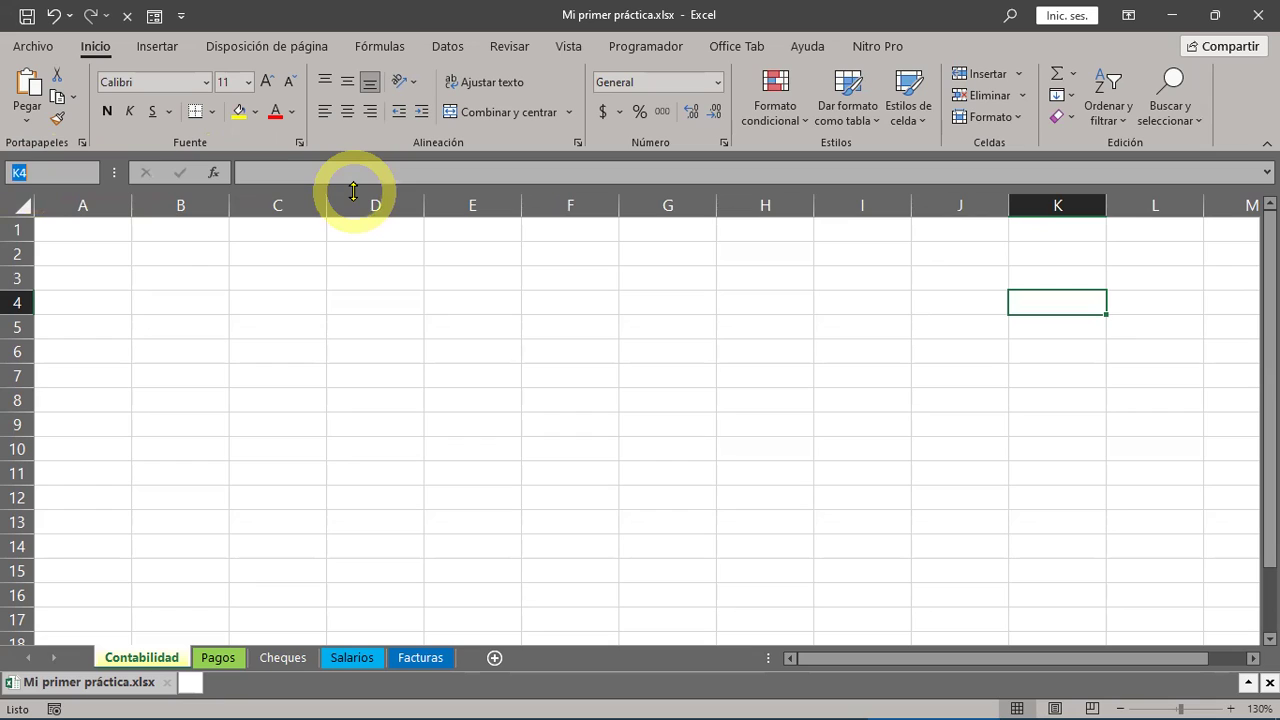
key(BackSpace)
text(ab2345)
key(Return)
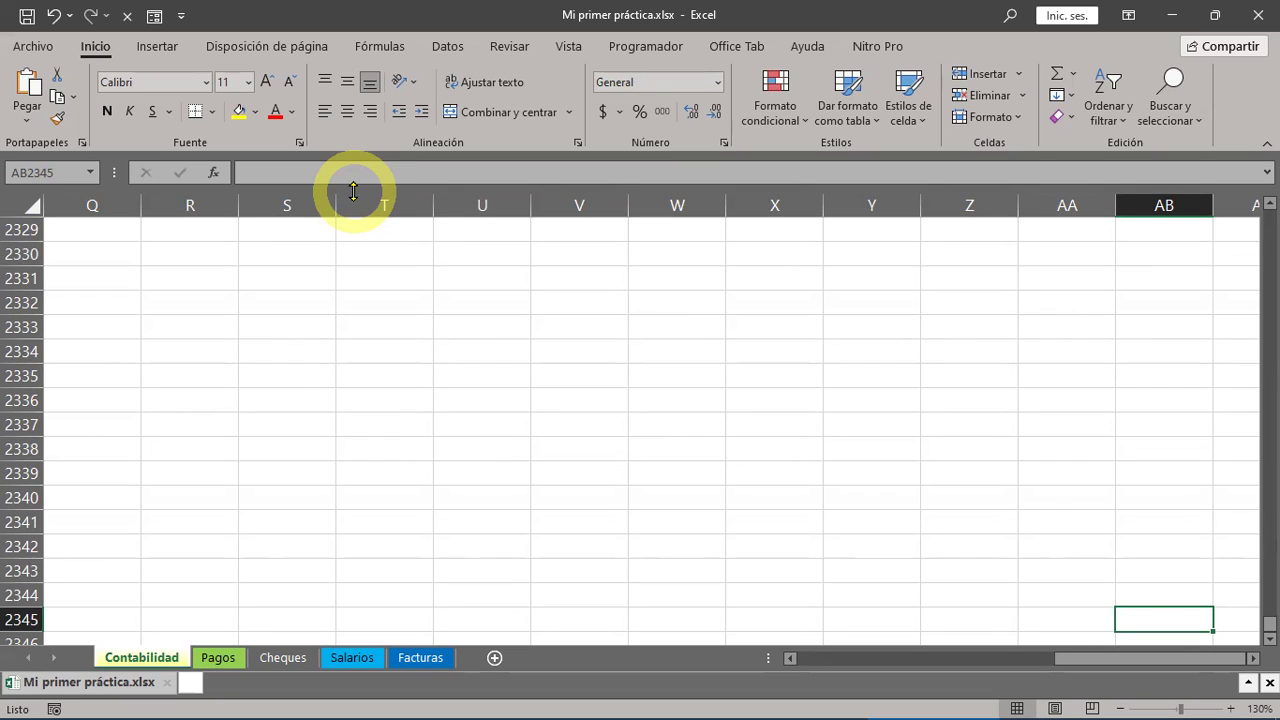
drag(1268, 623, 1258, 632)
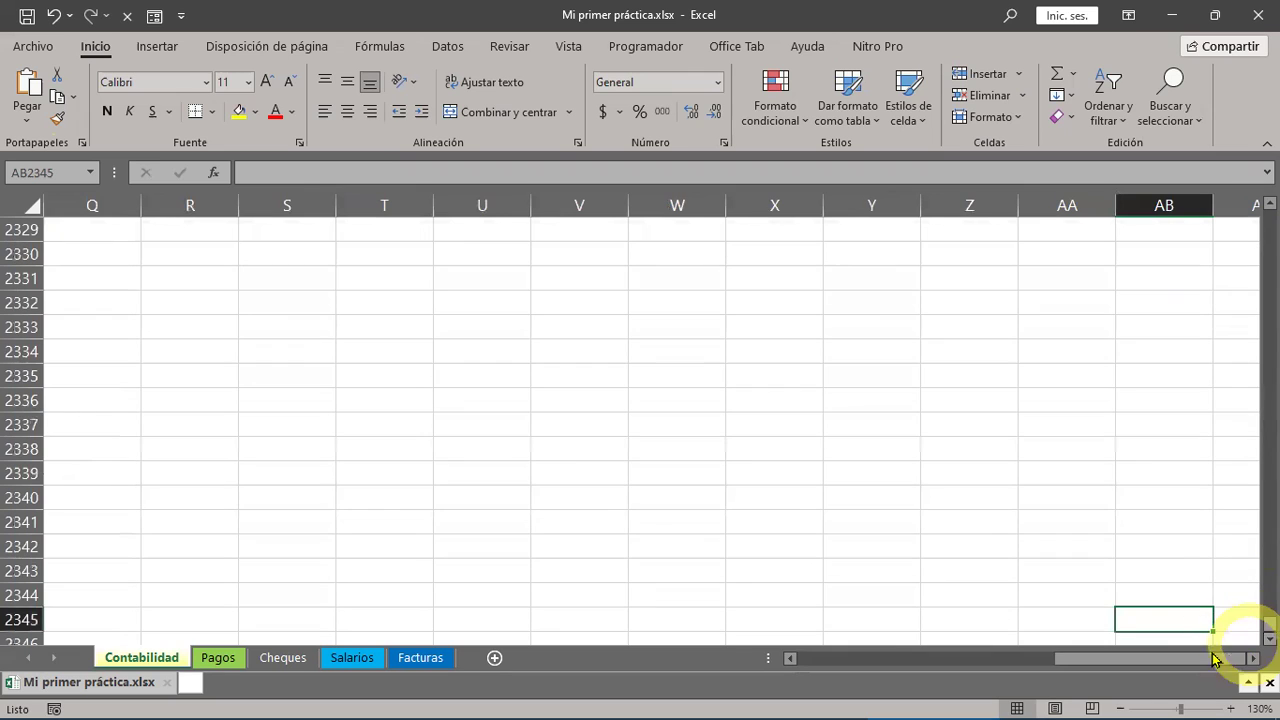
drag(1134, 663, 1249, 674)
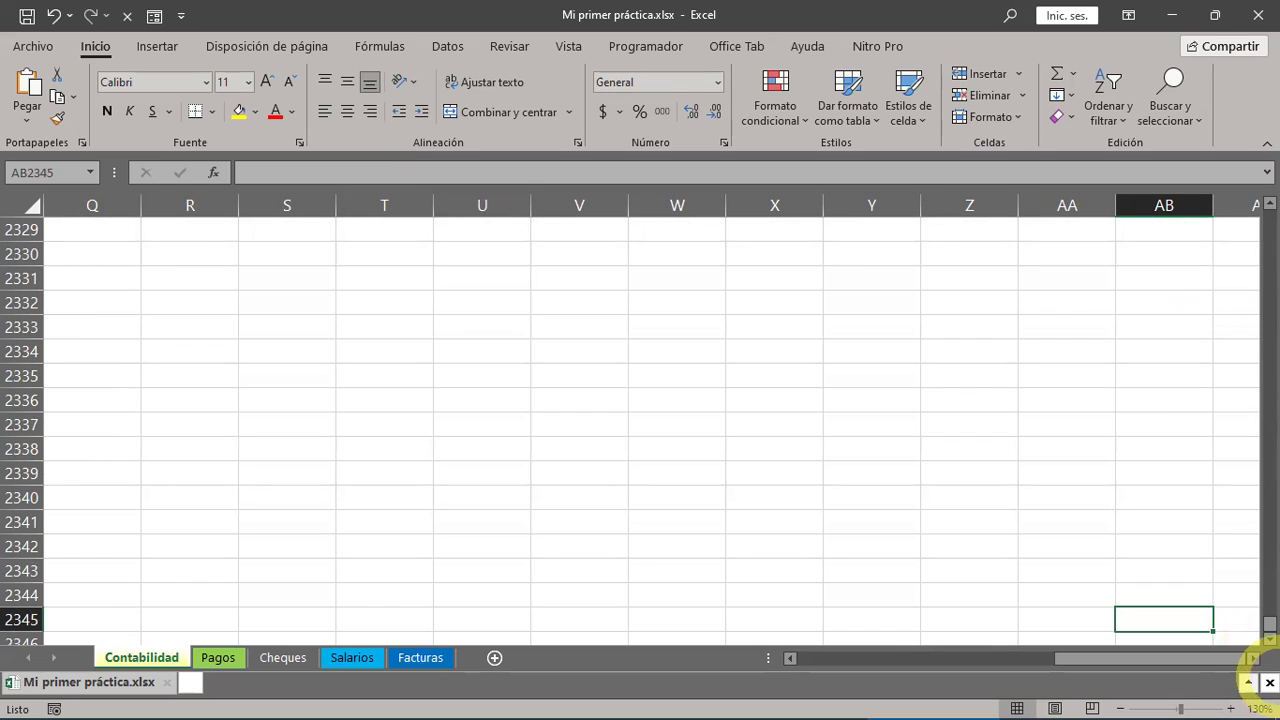
- Return directly to cell A1 by its address and select cell C10
click(60, 174)
text(a1)
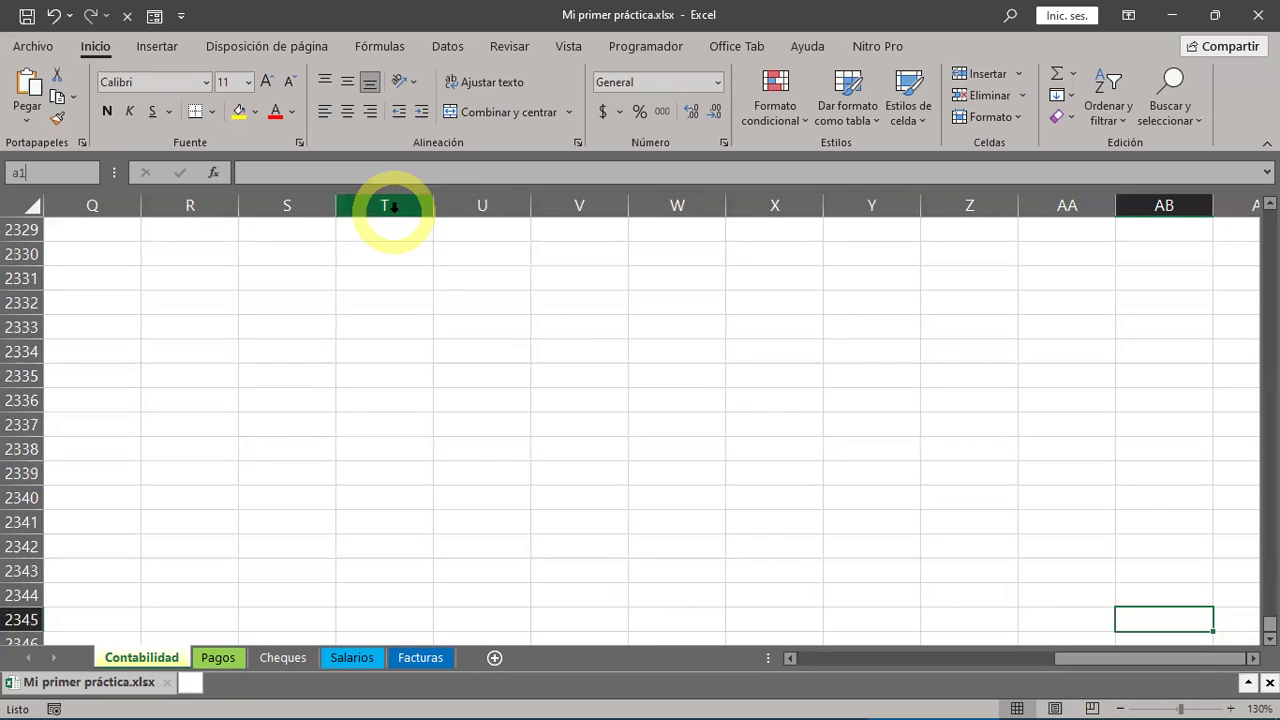
key(Return)
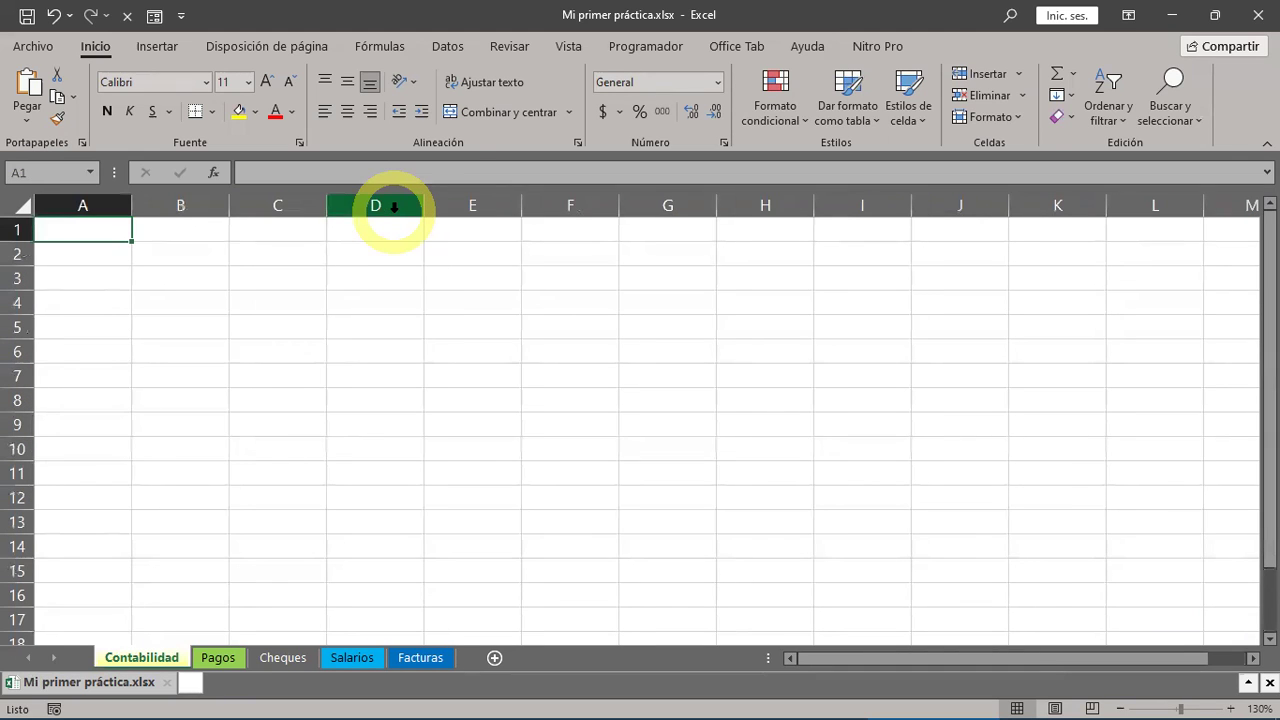
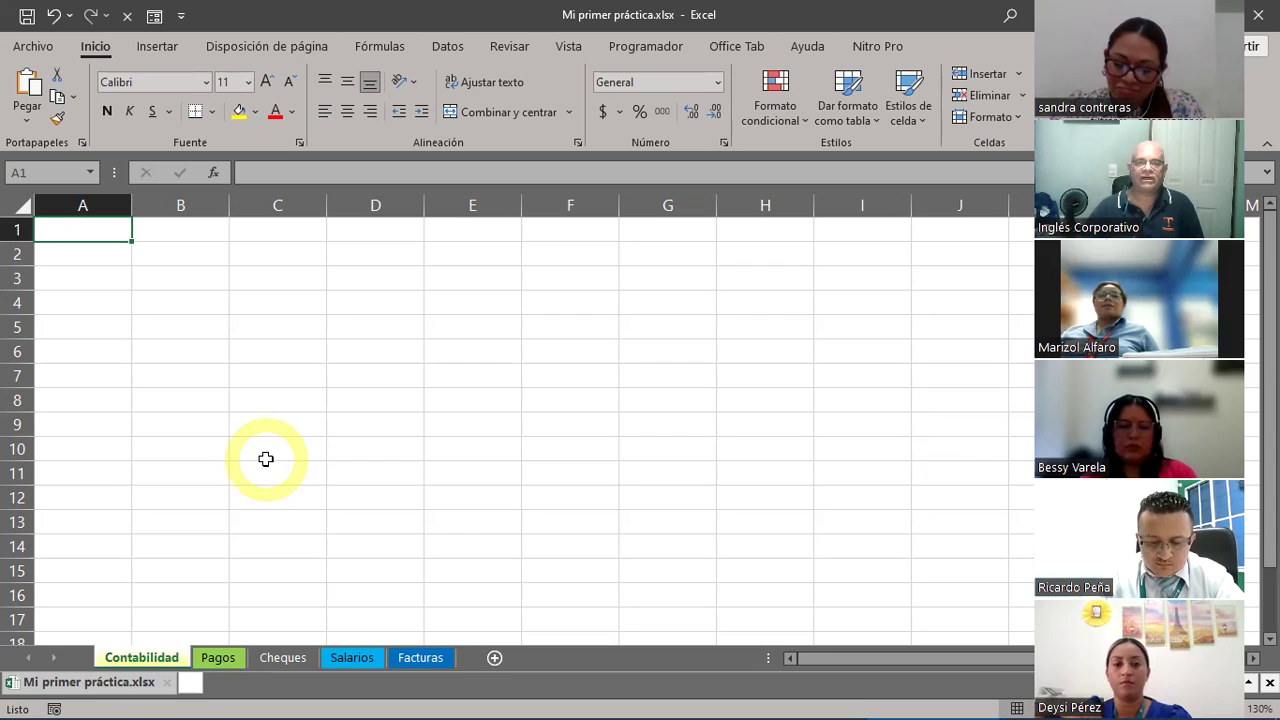
click(266, 460)
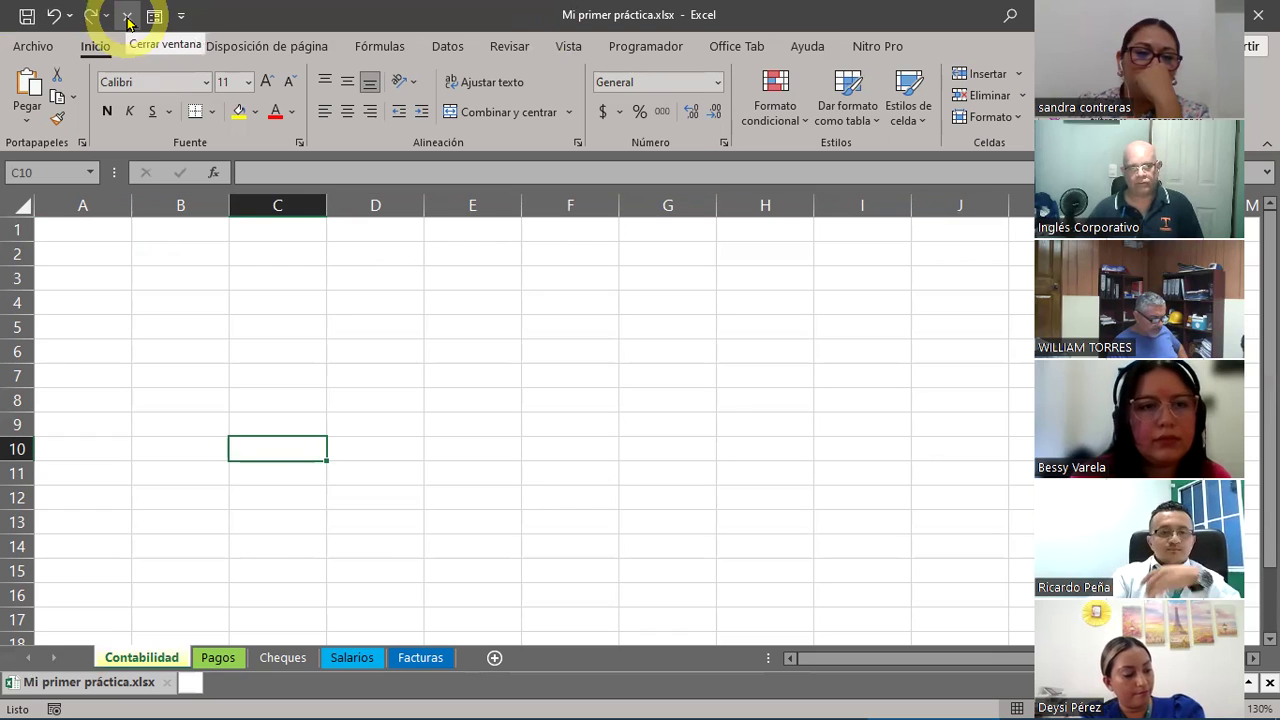
- Point out the file's Cerrar command, and open the Quick Access Toolbar customization options in a widened dialog
click(28, 47)
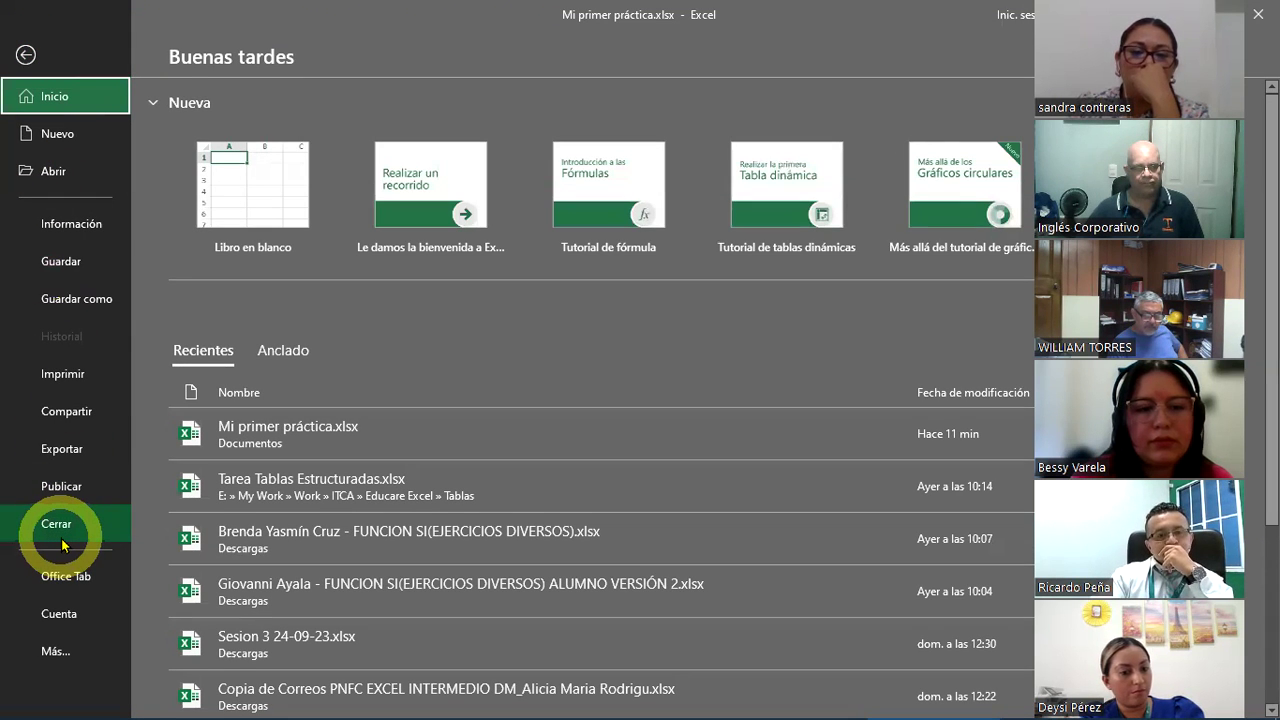
click(25, 57)
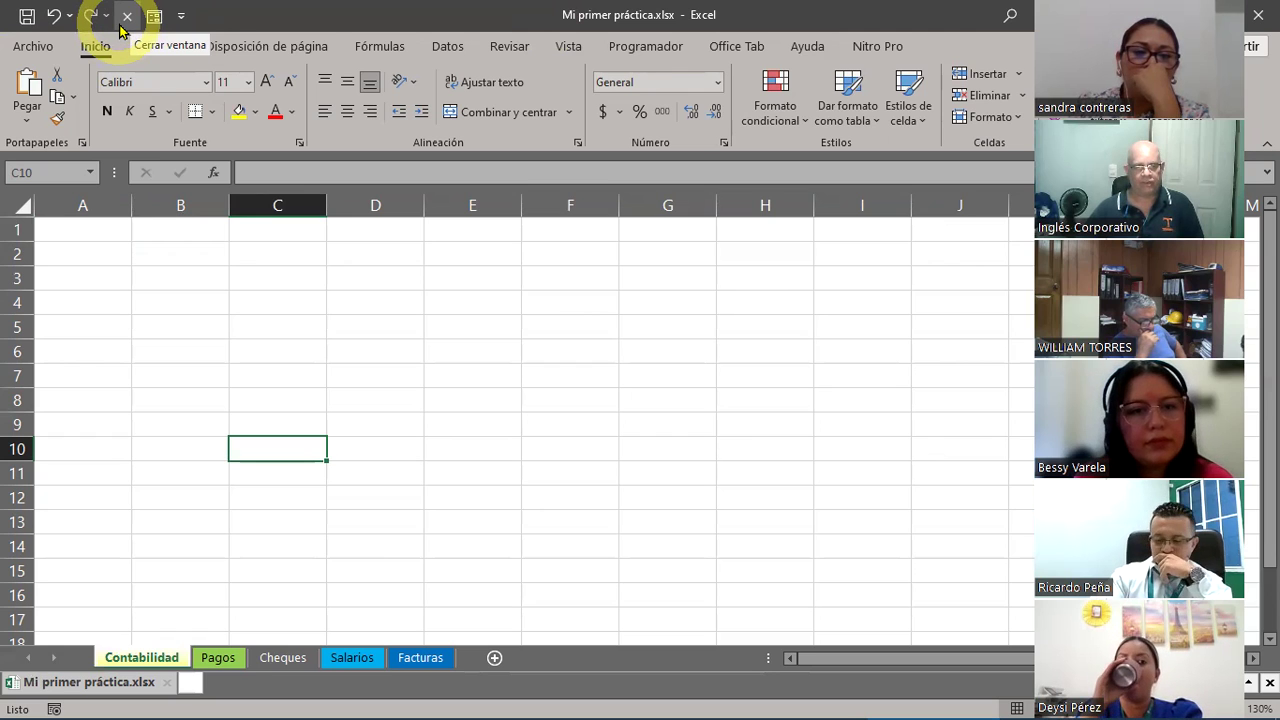
click(32, 50)
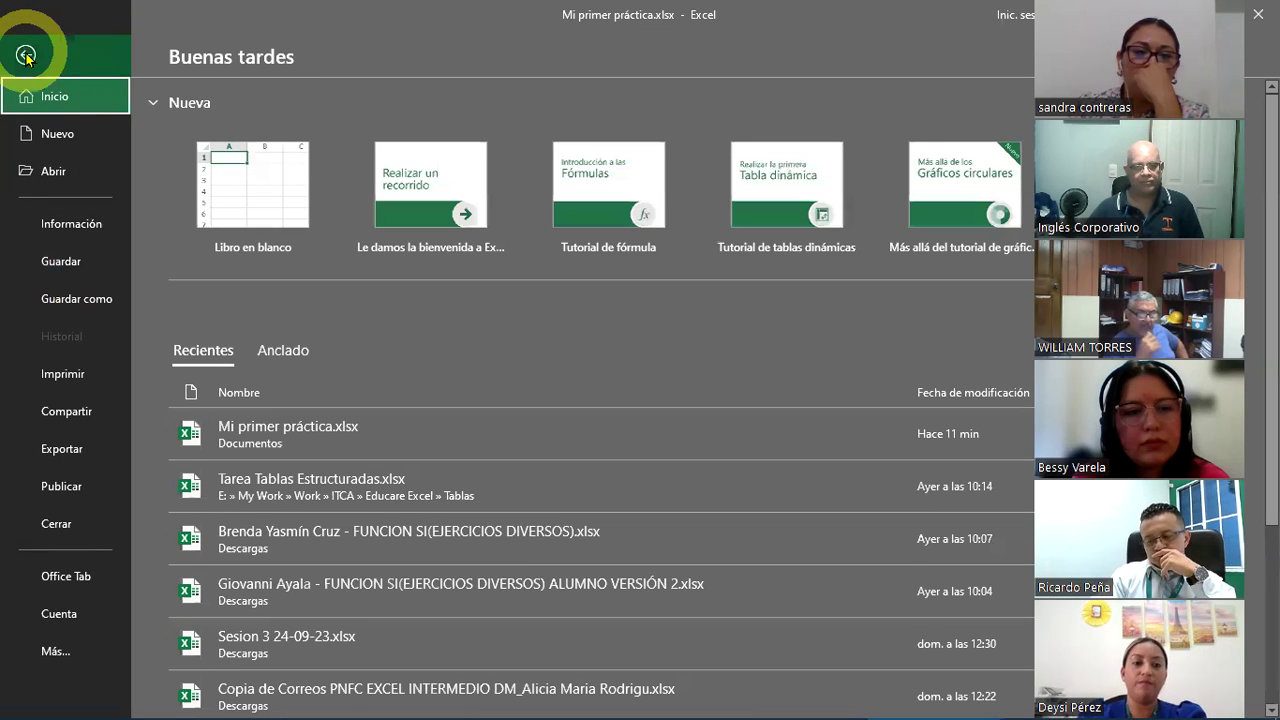
click(58, 660)
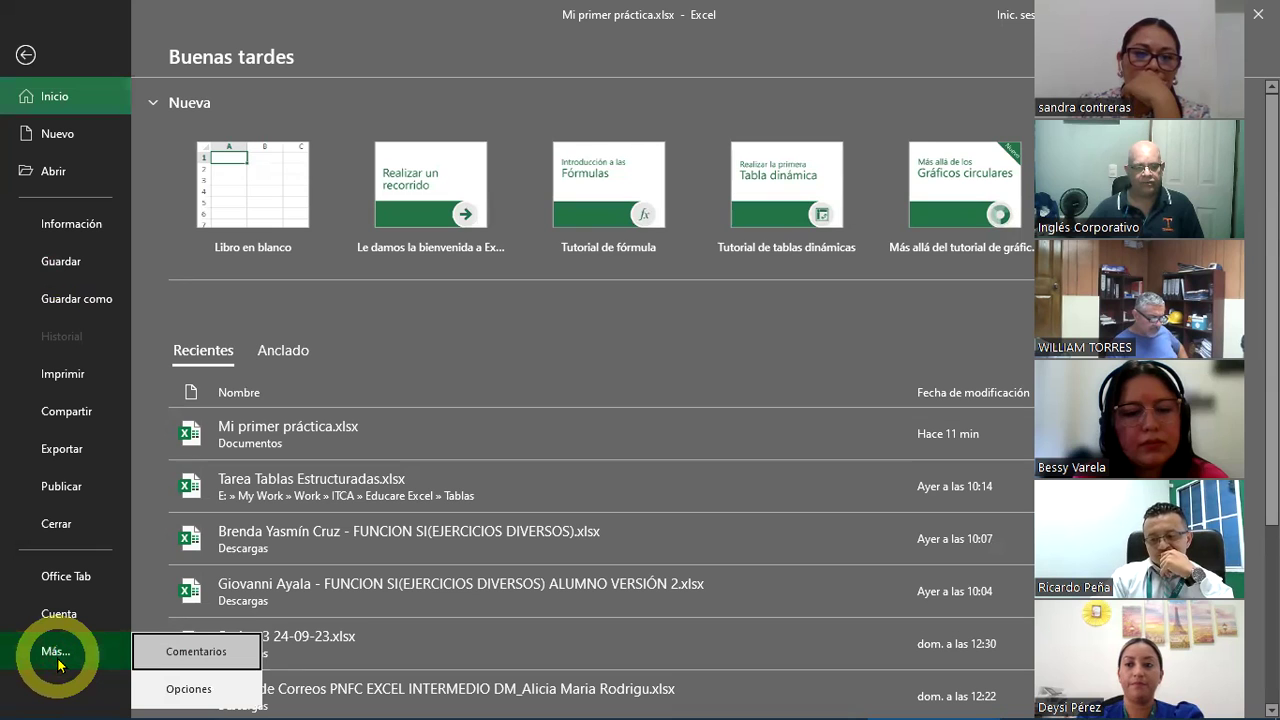
click(204, 692)
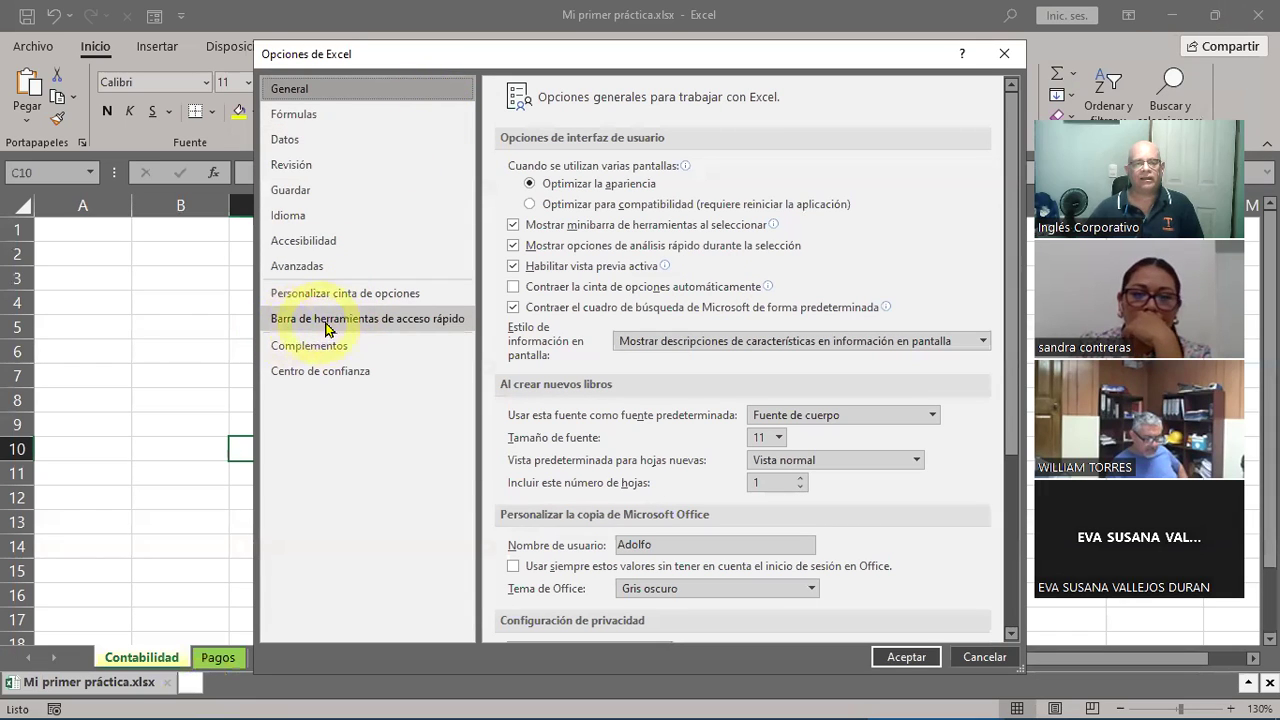
click(419, 323)
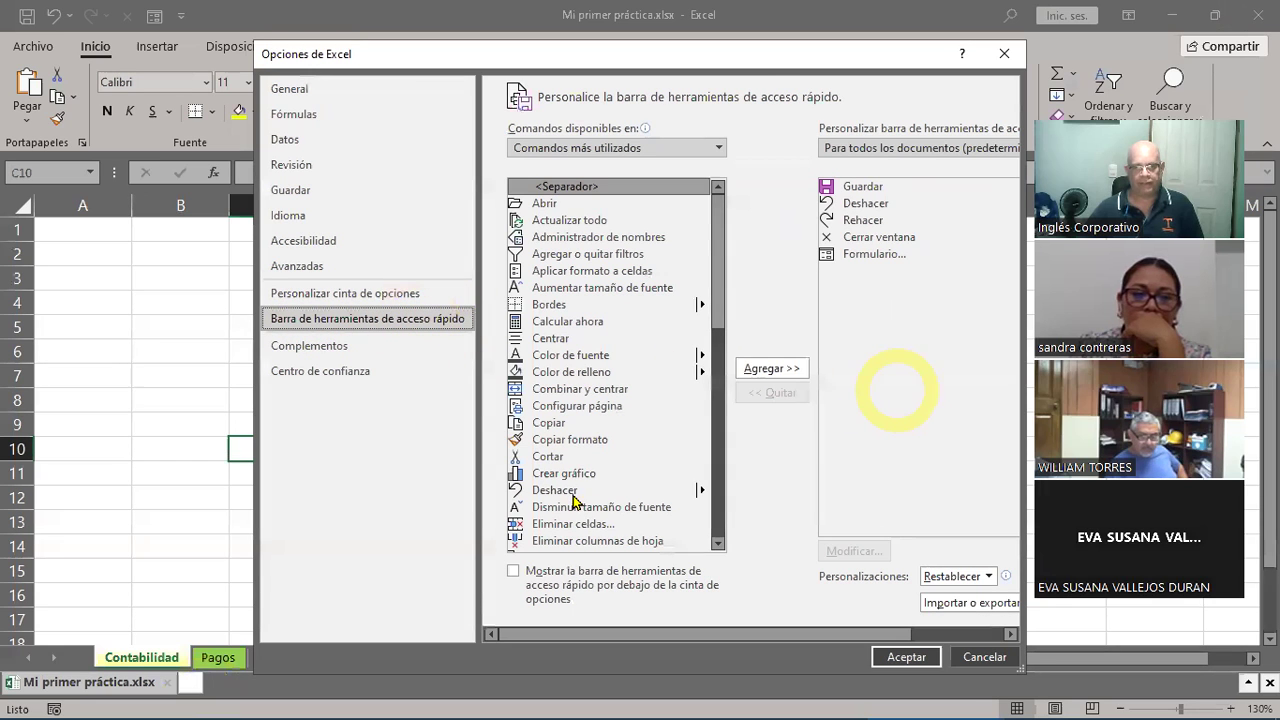
drag(743, 51, 602, 21)
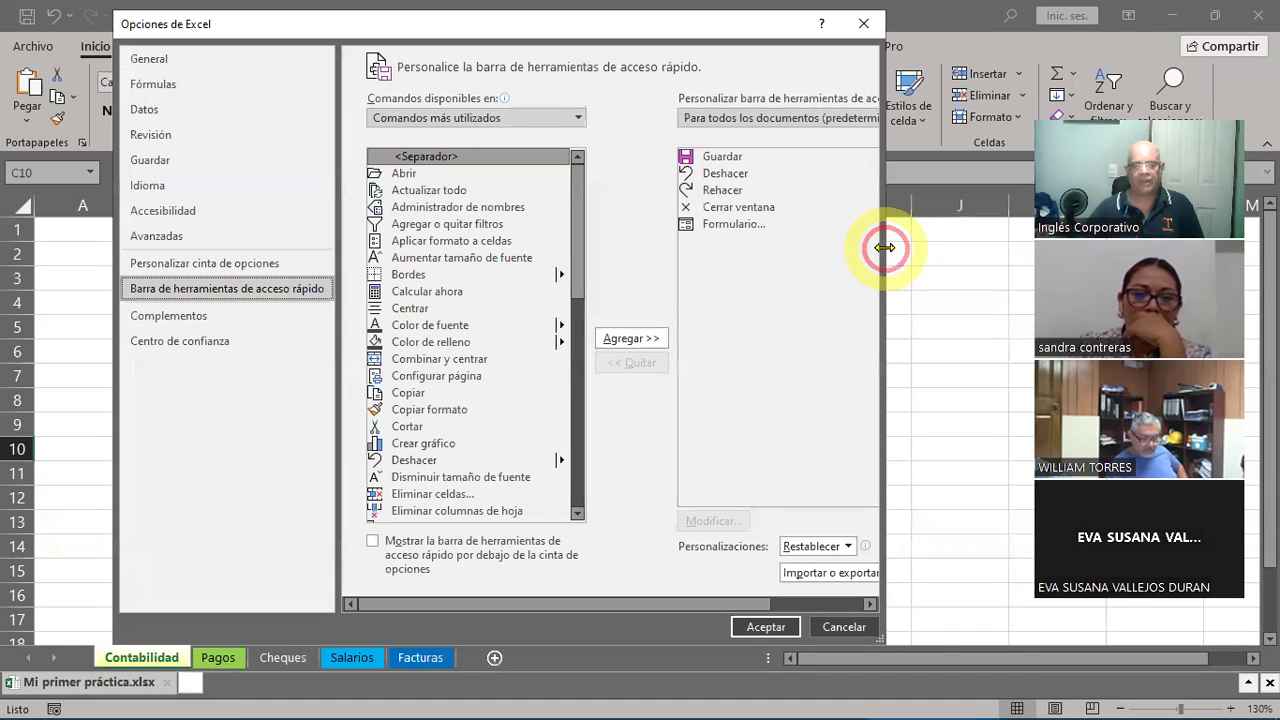
drag(885, 247, 1028, 250)
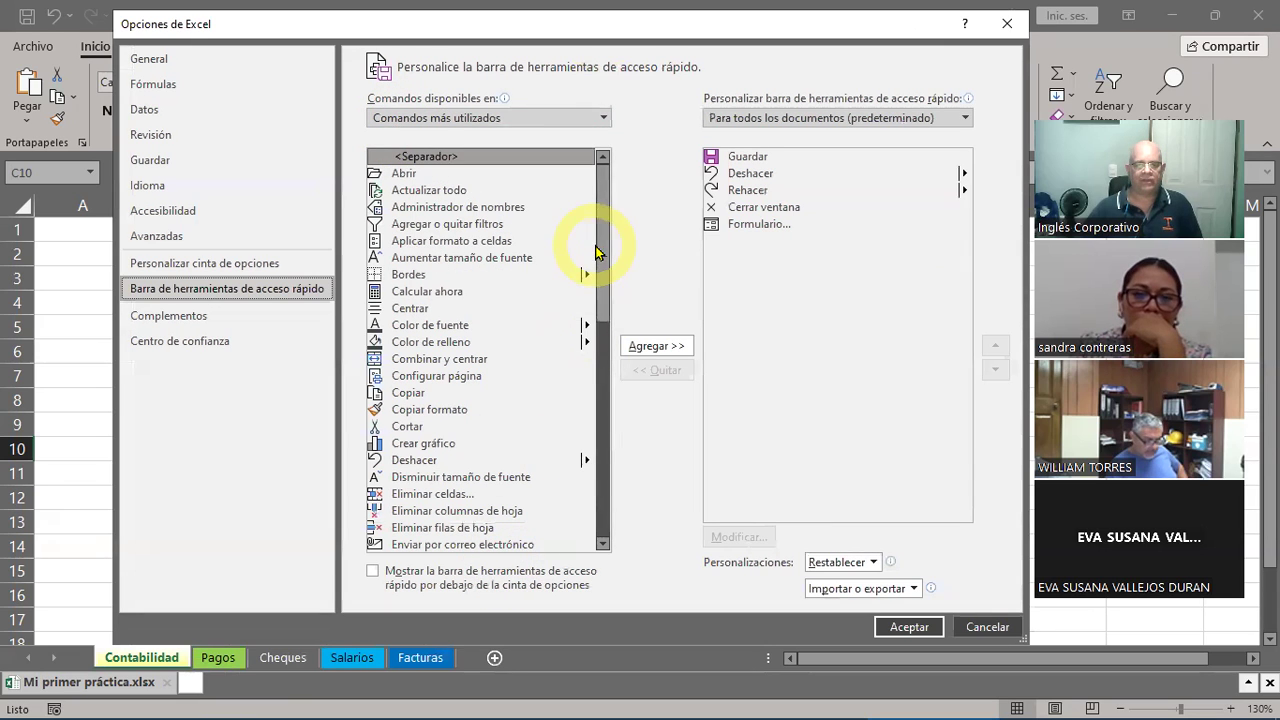
- Show all available commands for the Quick Access Toolbar and find the ones beginning with Cerrar
drag(597, 250, 631, 234)
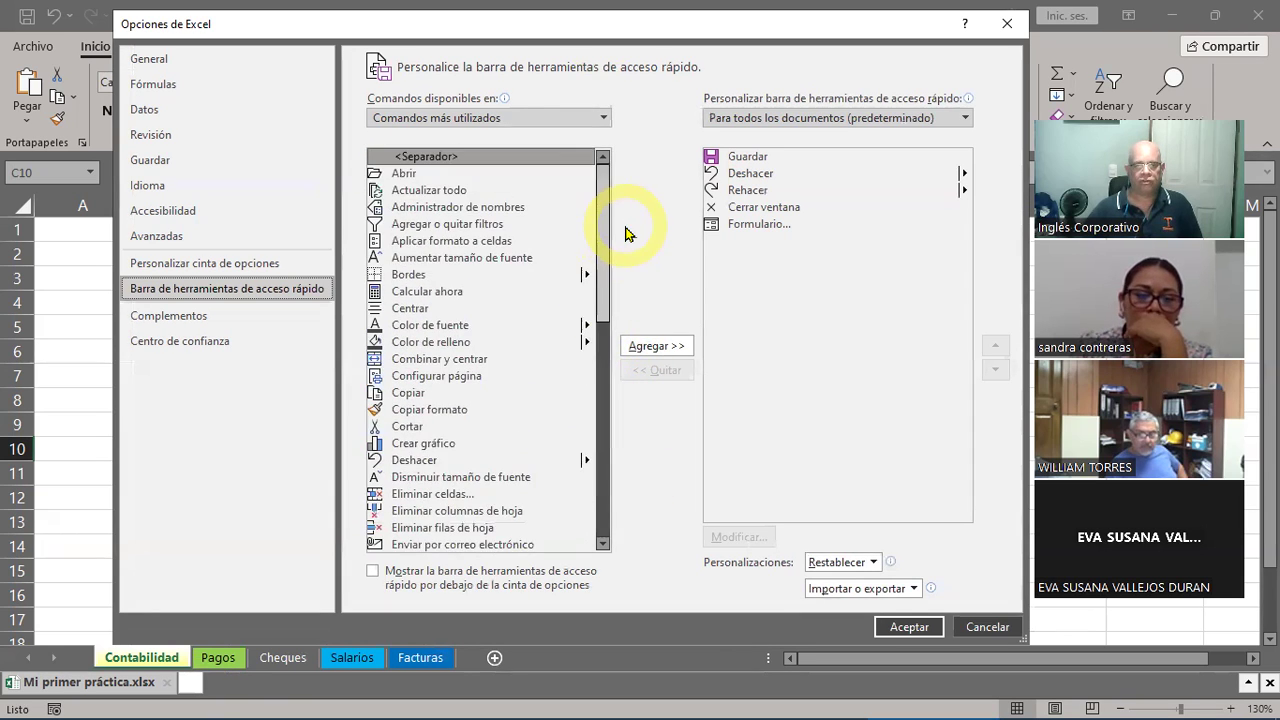
click(603, 120)
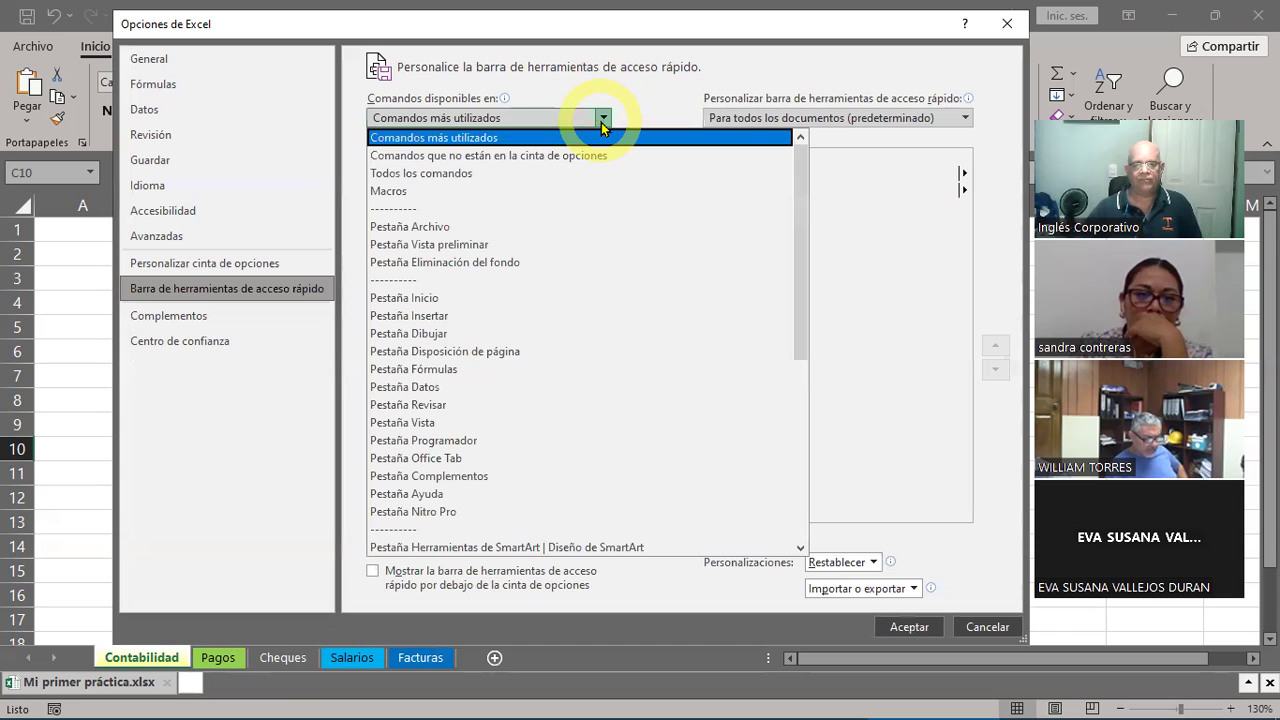
click(418, 175)
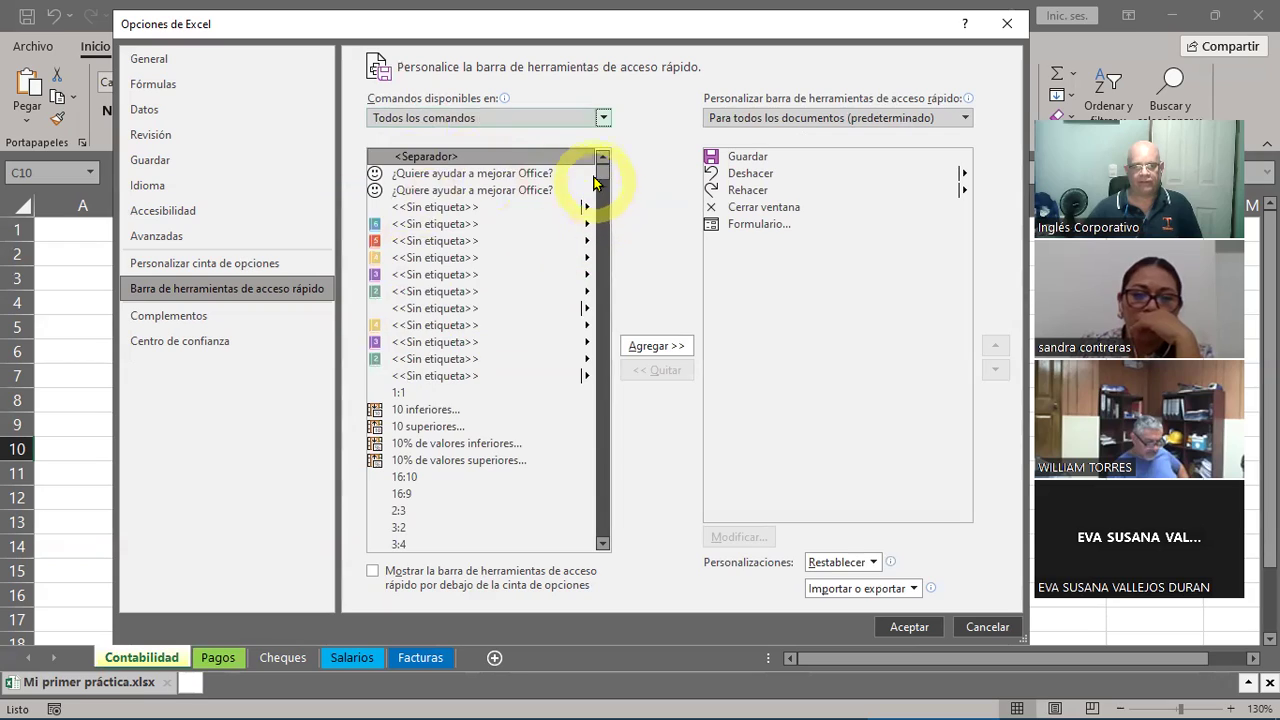
drag(603, 177, 601, 252)
scroll(470, 355, up, 4)
scroll(470, 355, up, 10)
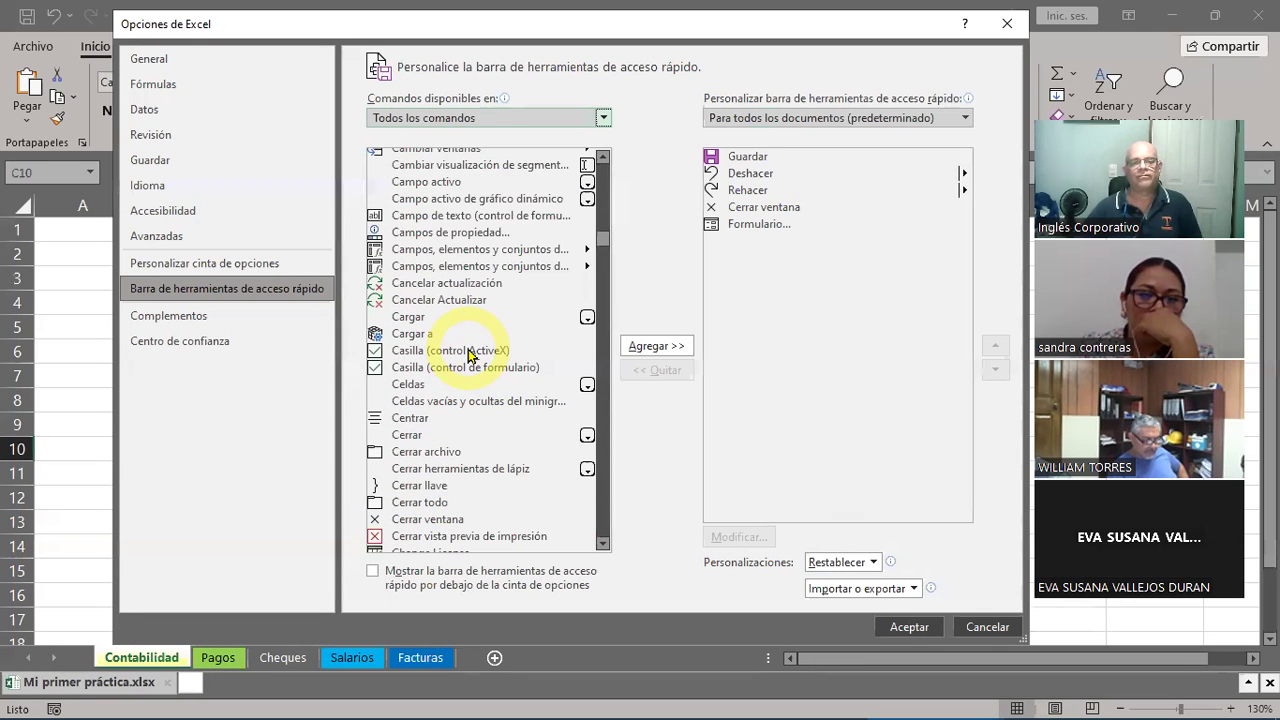
scroll(470, 355, down, 2)
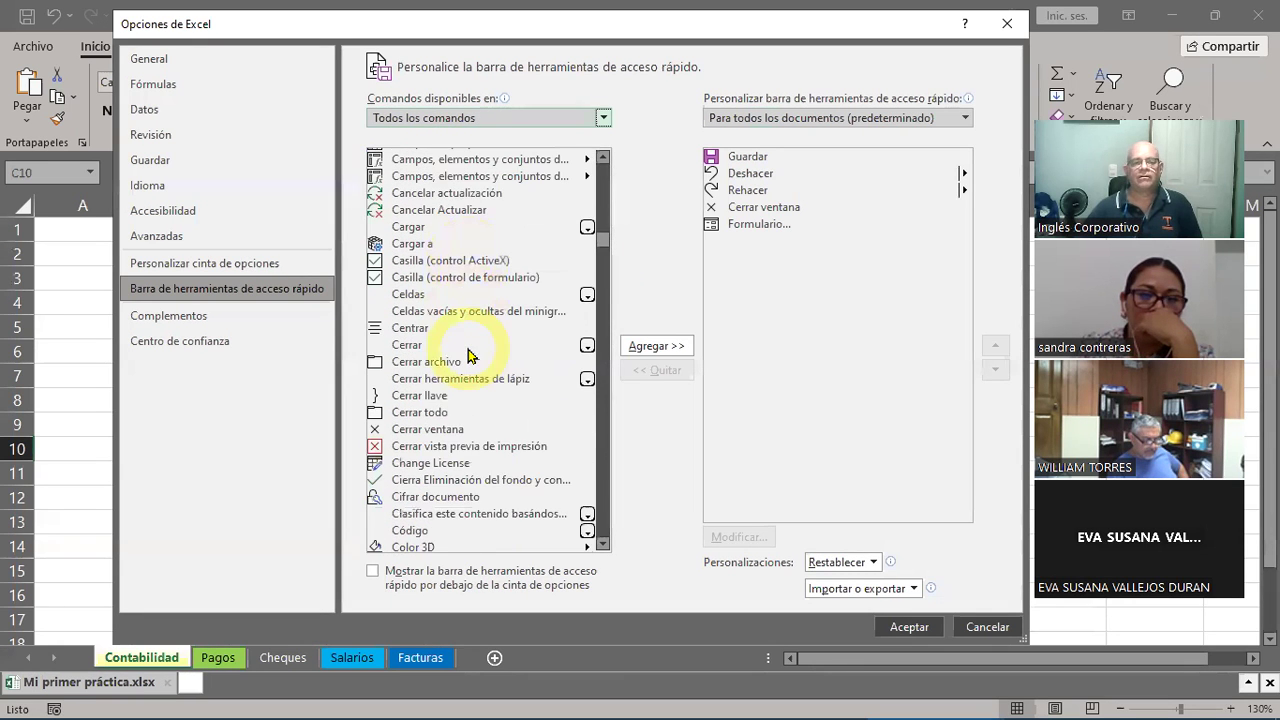
- Select Cerrar archivo and Cerrar ventana in turn to show the commands that can be added, and accept the options
click(421, 366)
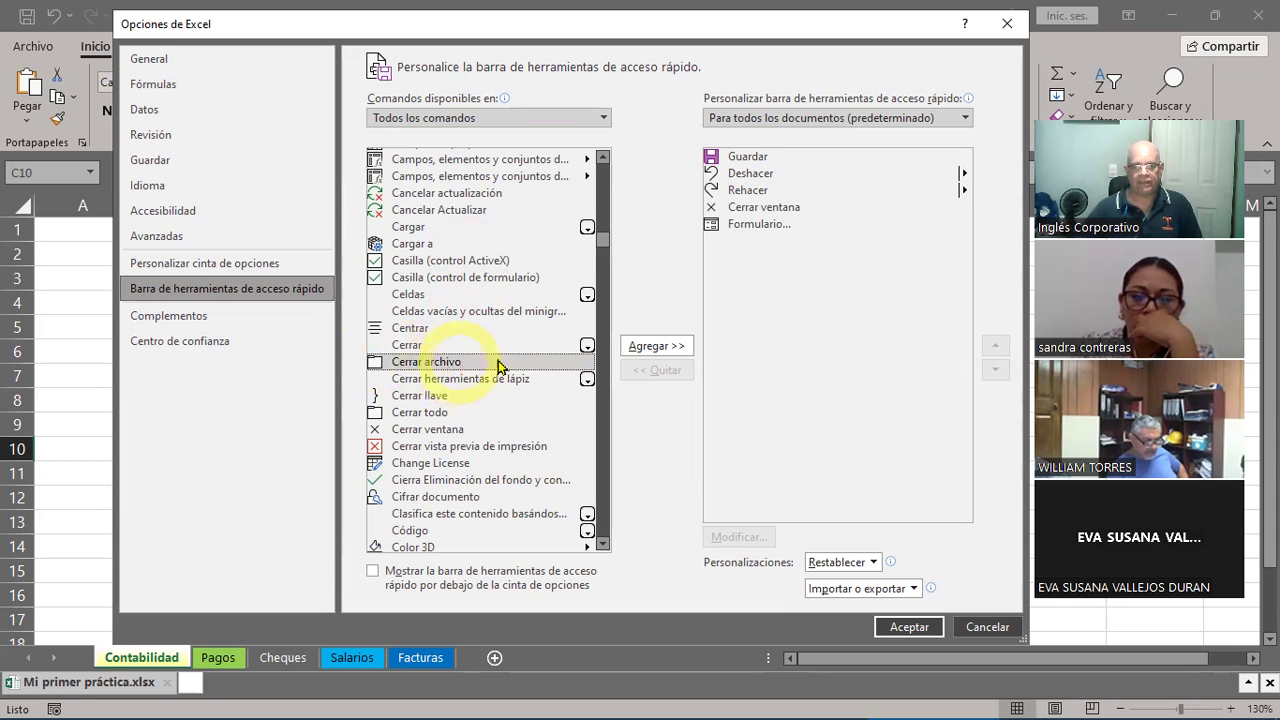
click(653, 345)
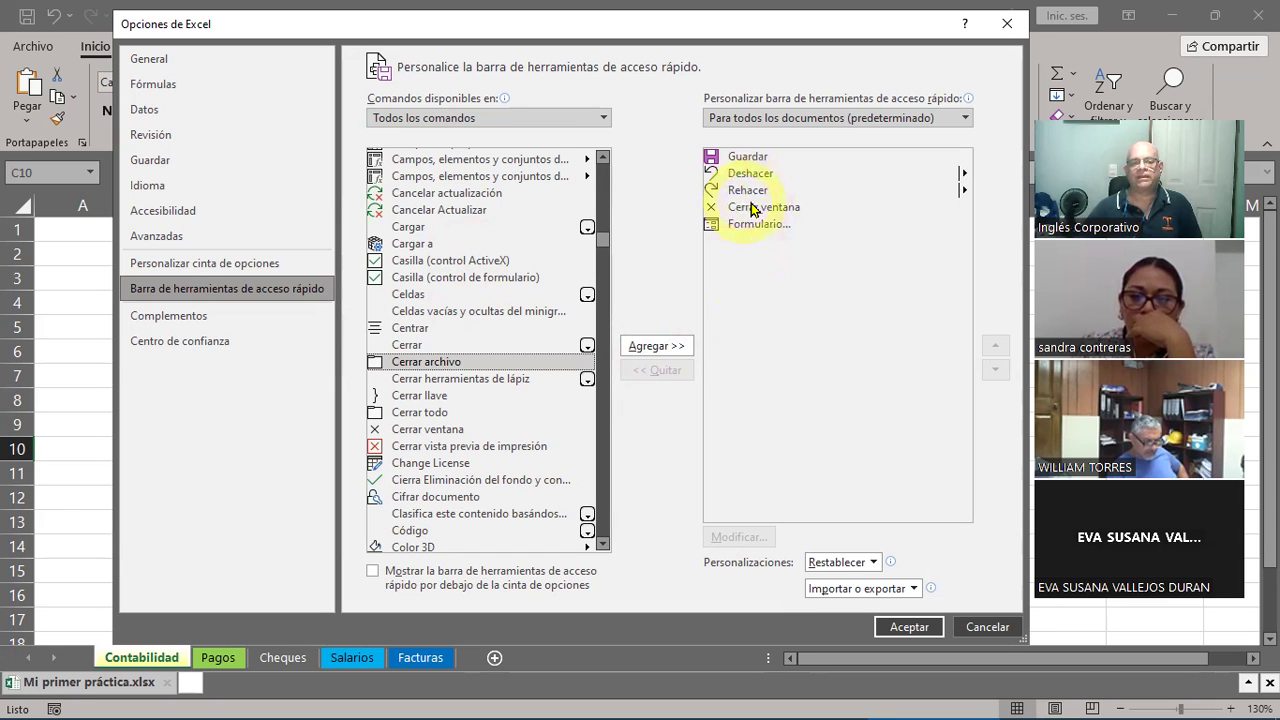
click(418, 430)
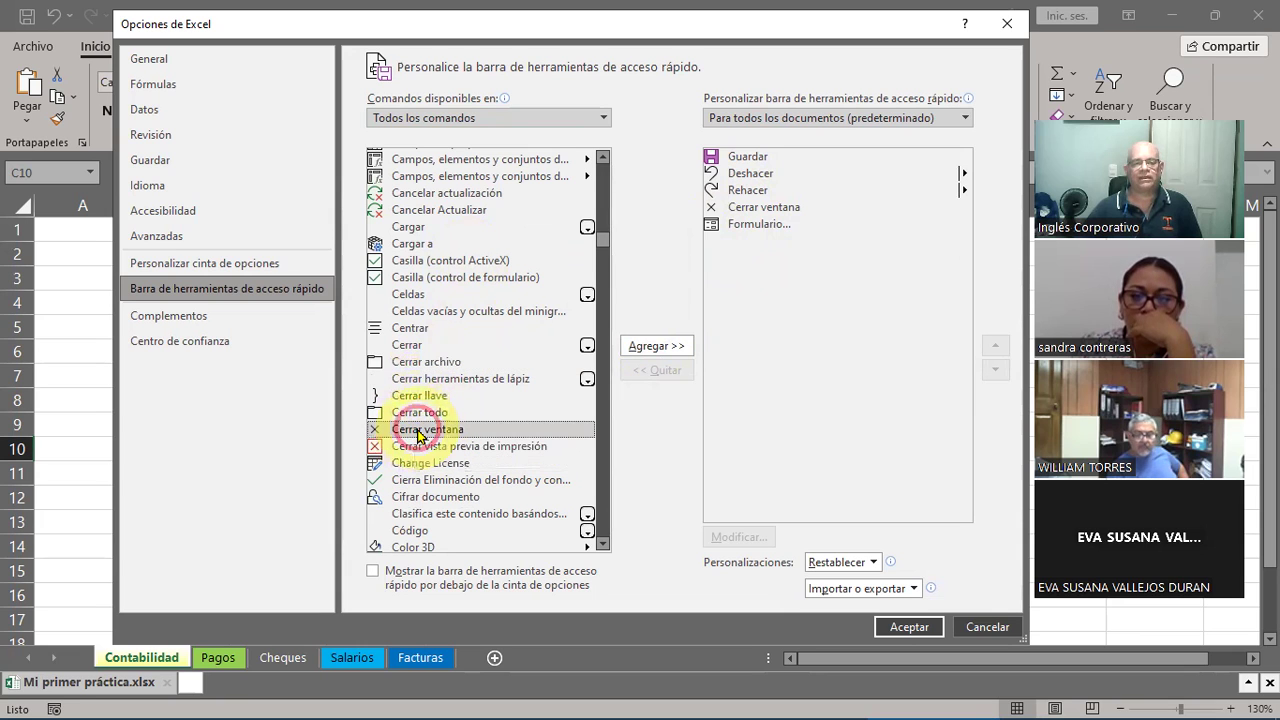
click(430, 364)
click(419, 432)
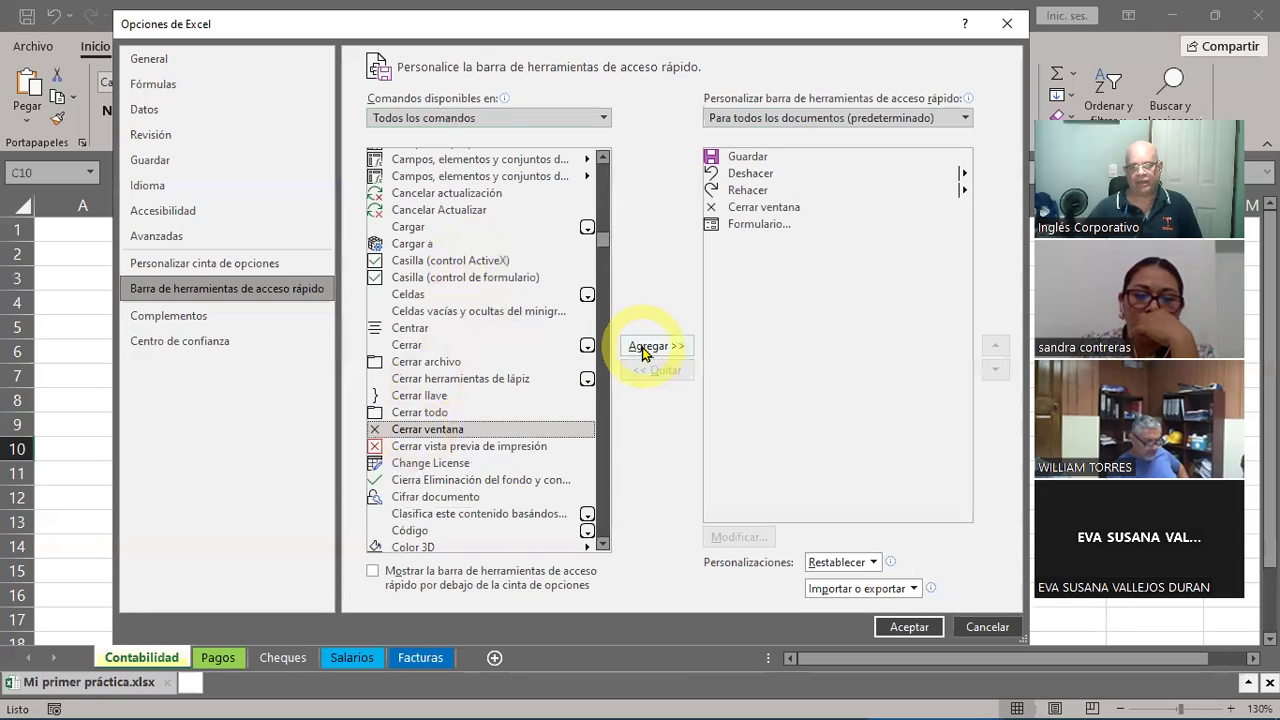
click(896, 627)
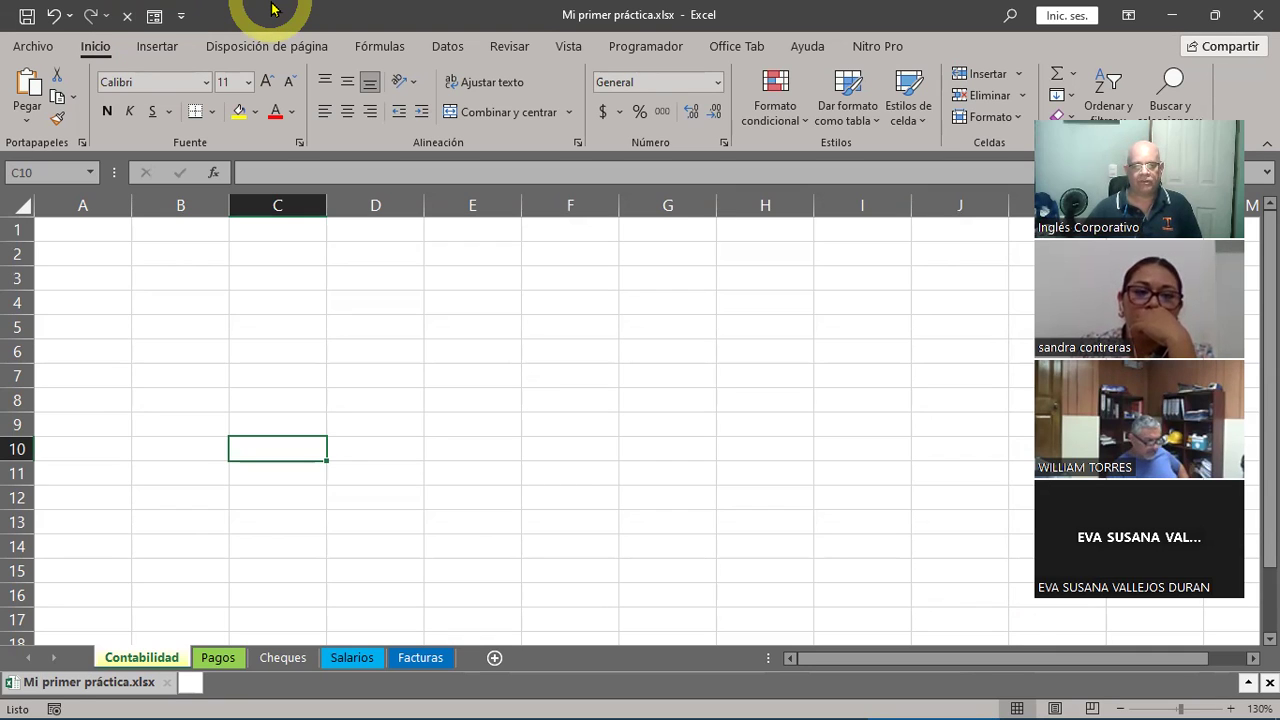
- Point out the file's Cerrar command again, and examine the insert, page layout, formula and data command sets in turn
click(30, 46)
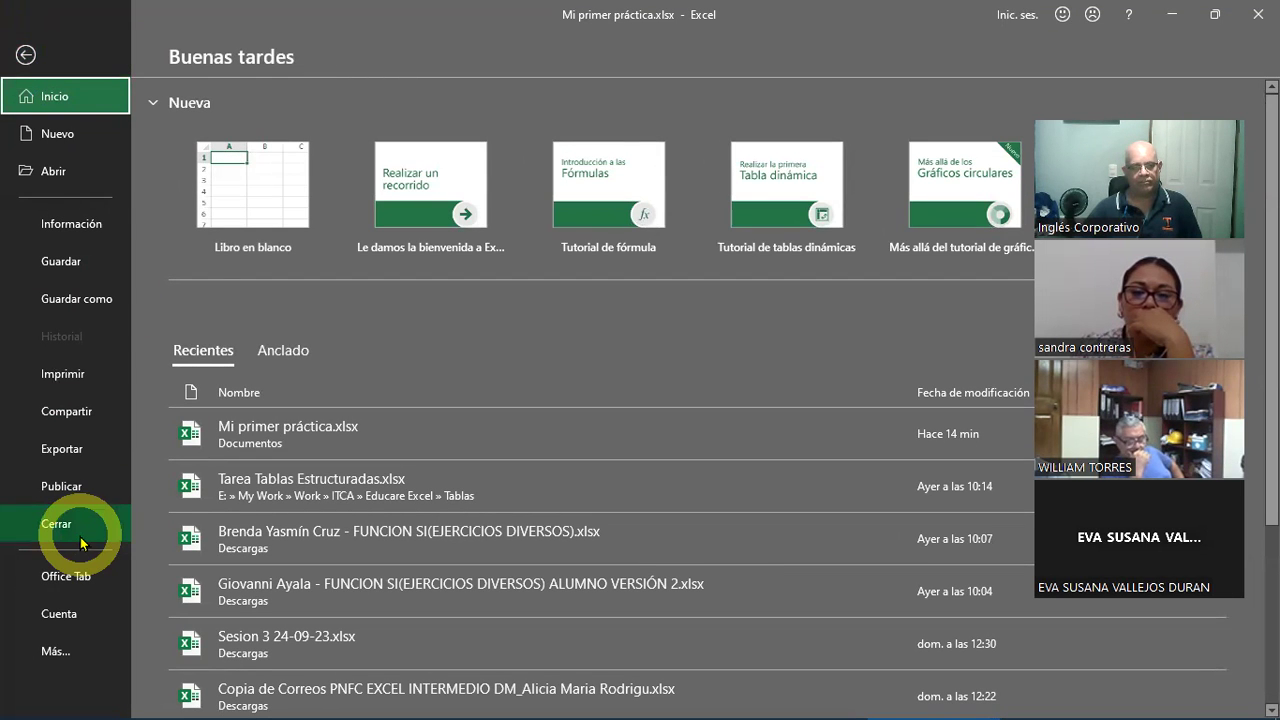
click(26, 55)
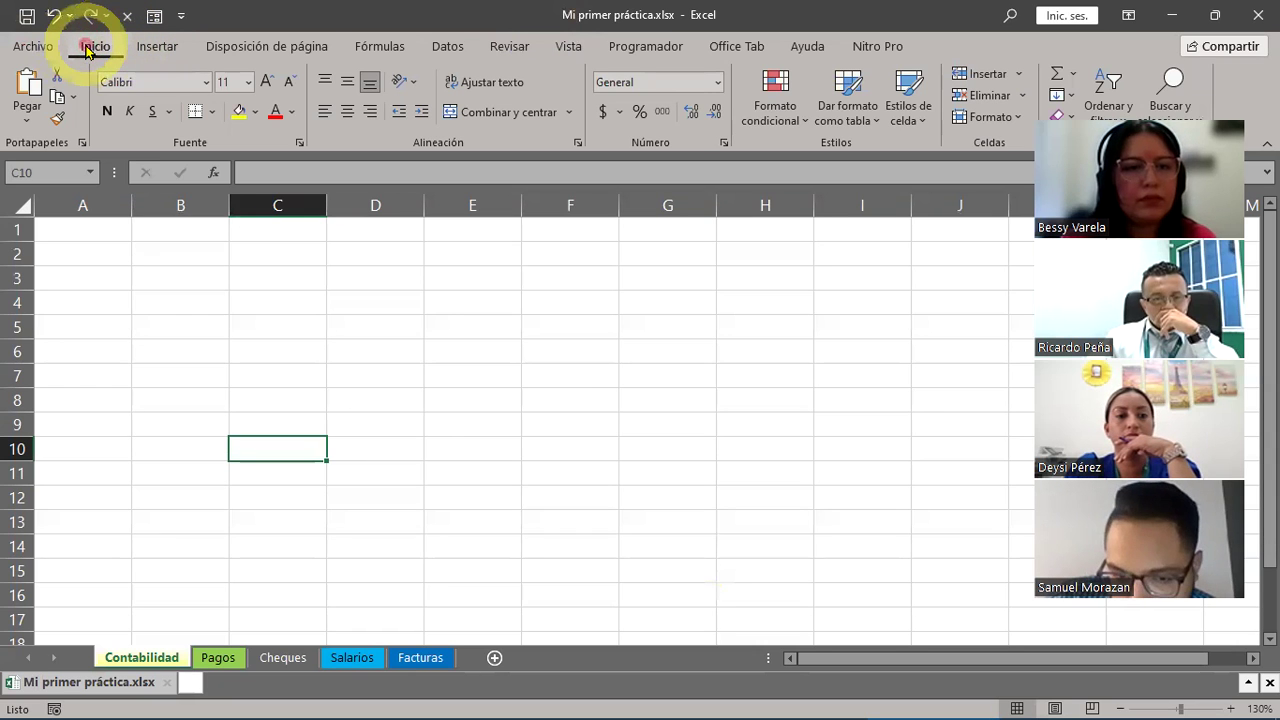
click(145, 48)
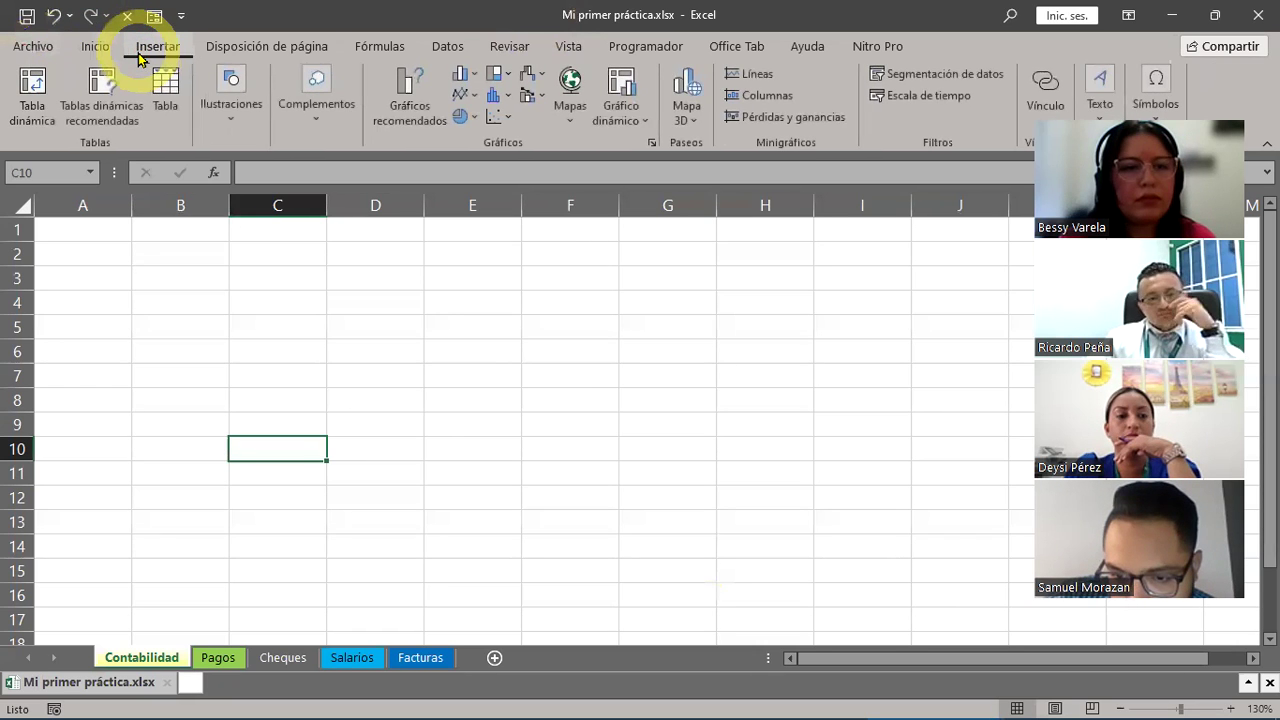
click(276, 50)
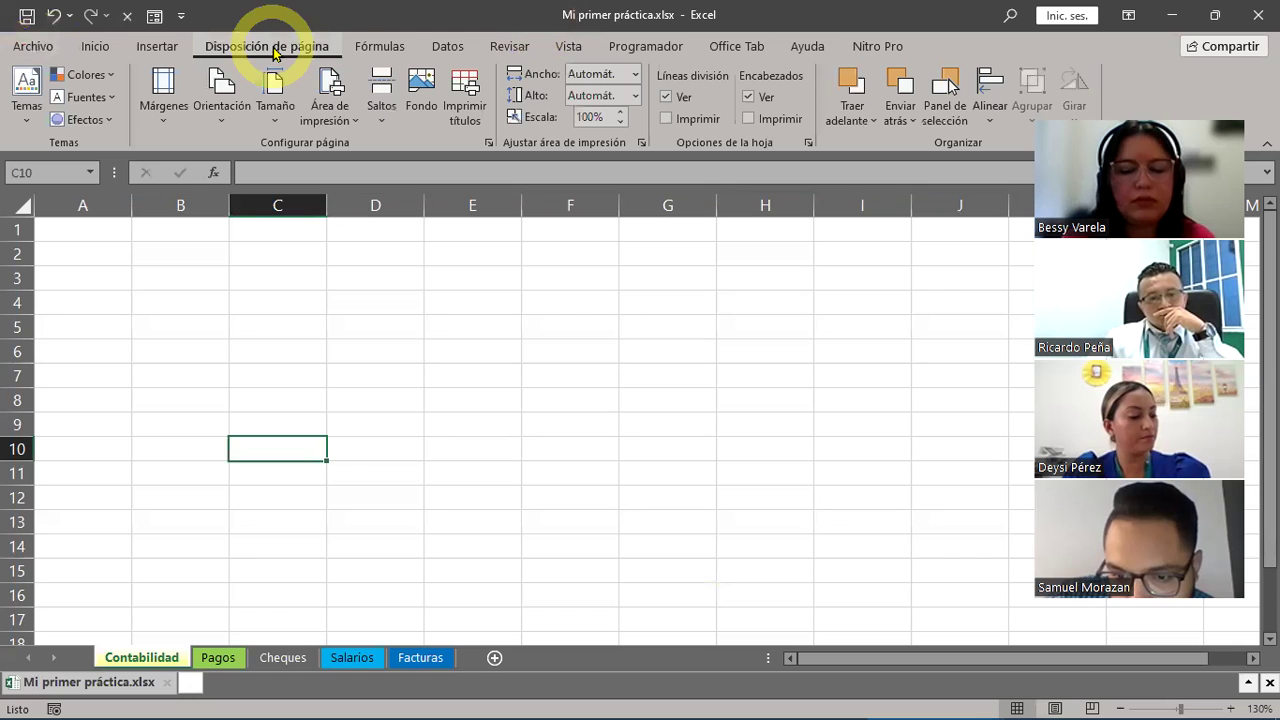
click(385, 44)
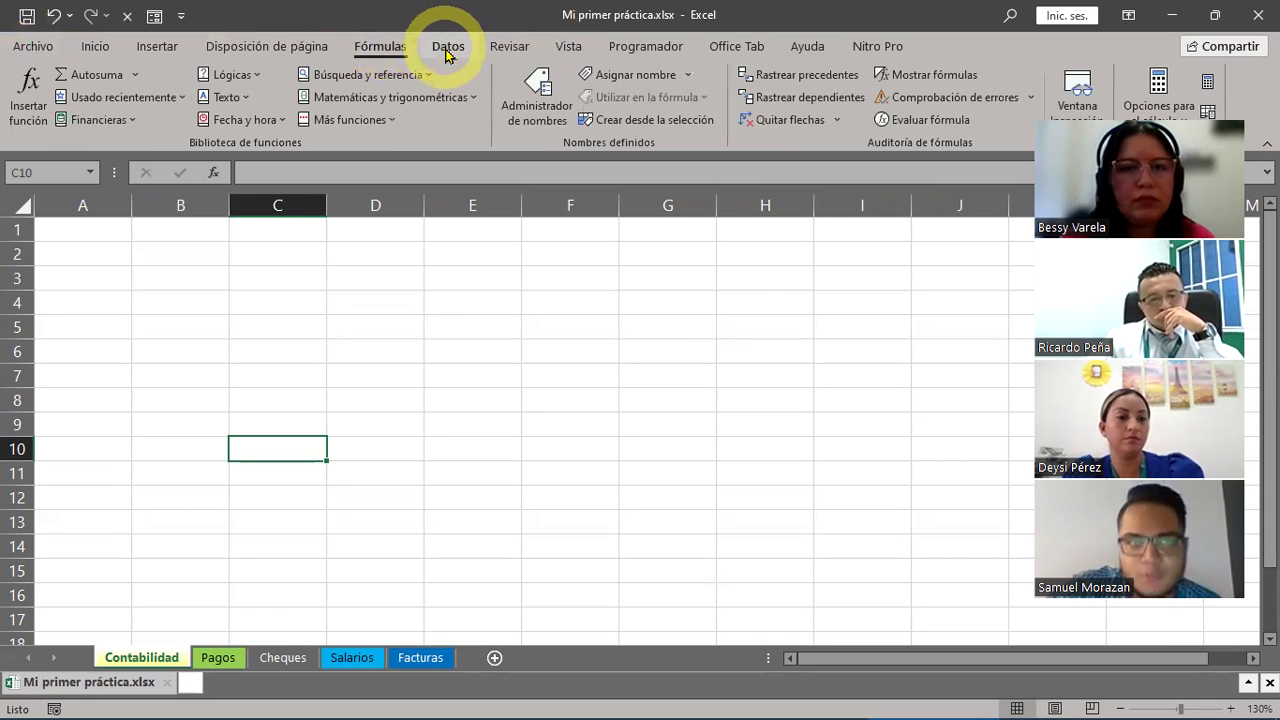
click(447, 50)
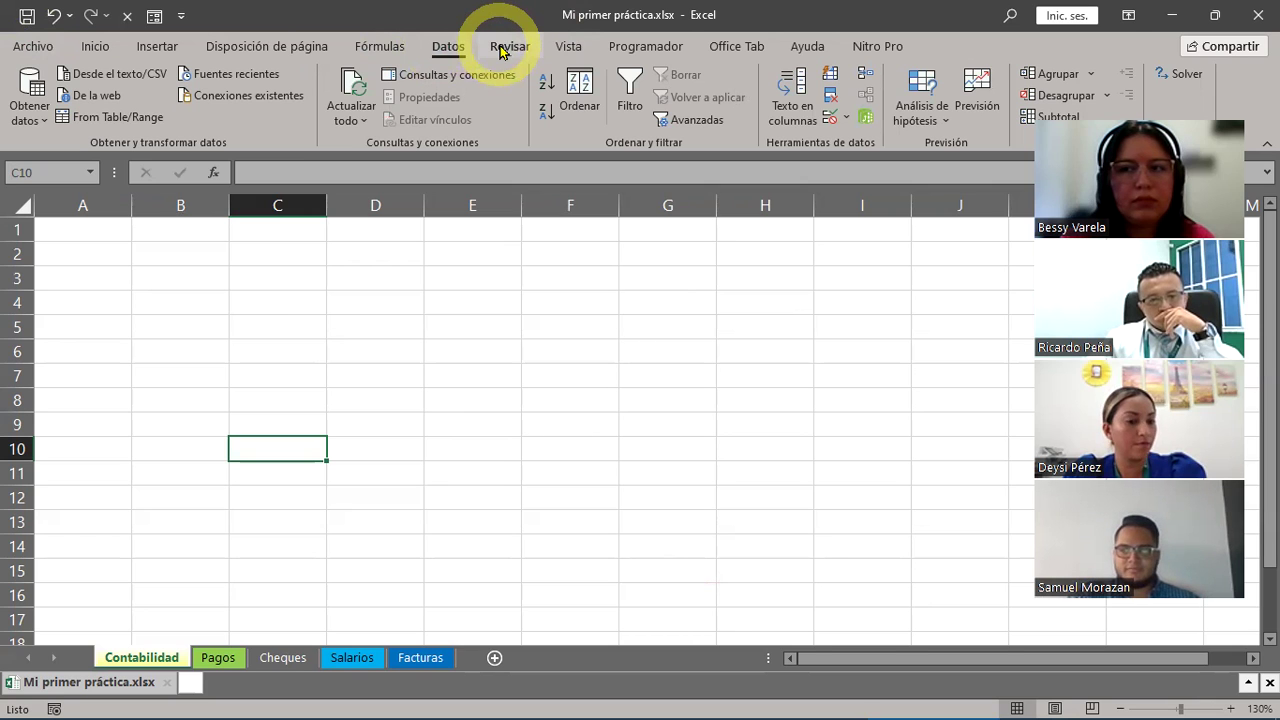
- Switch among the home, insert and page layout command sets to examine how their commands are grouped
click(97, 50)
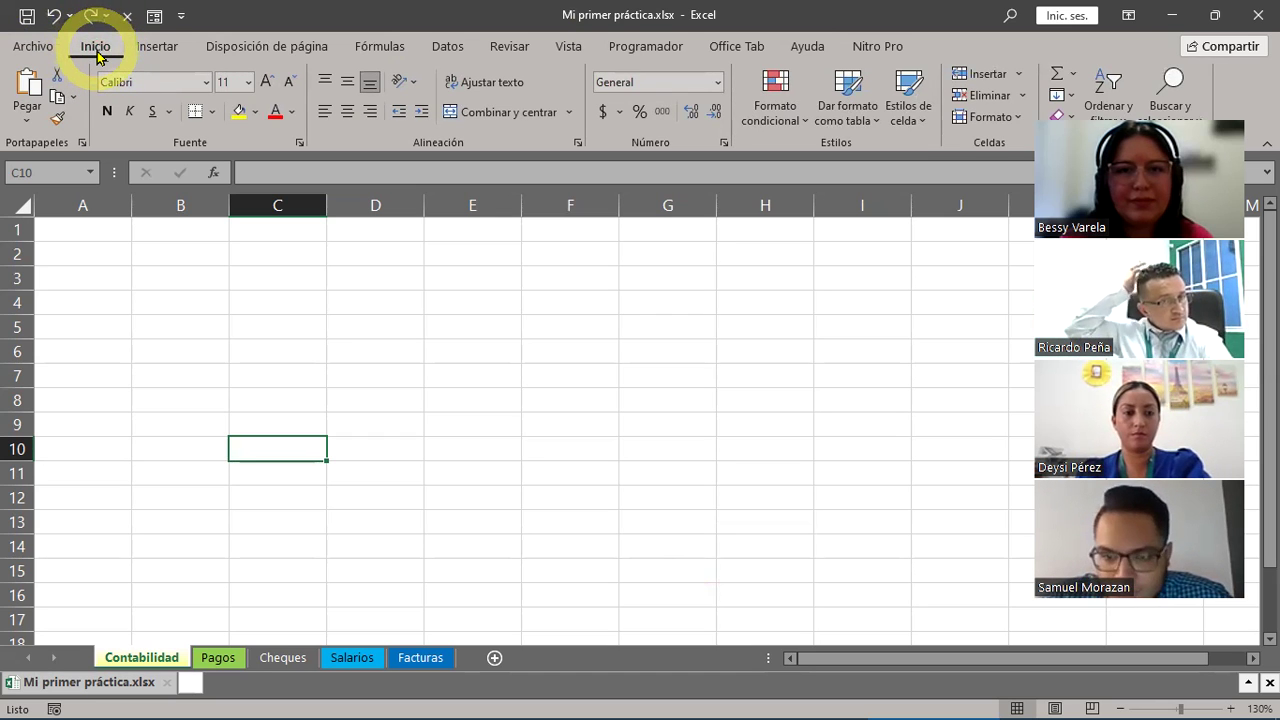
click(163, 49)
click(85, 47)
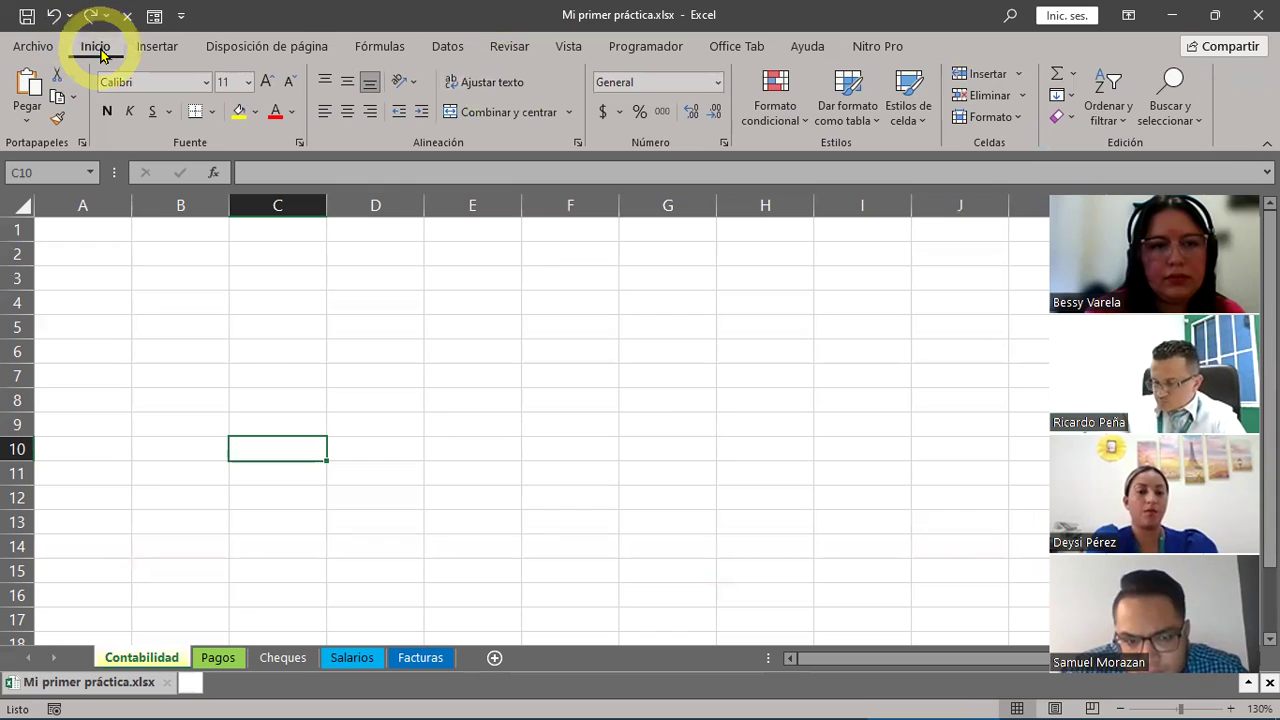
click(157, 47)
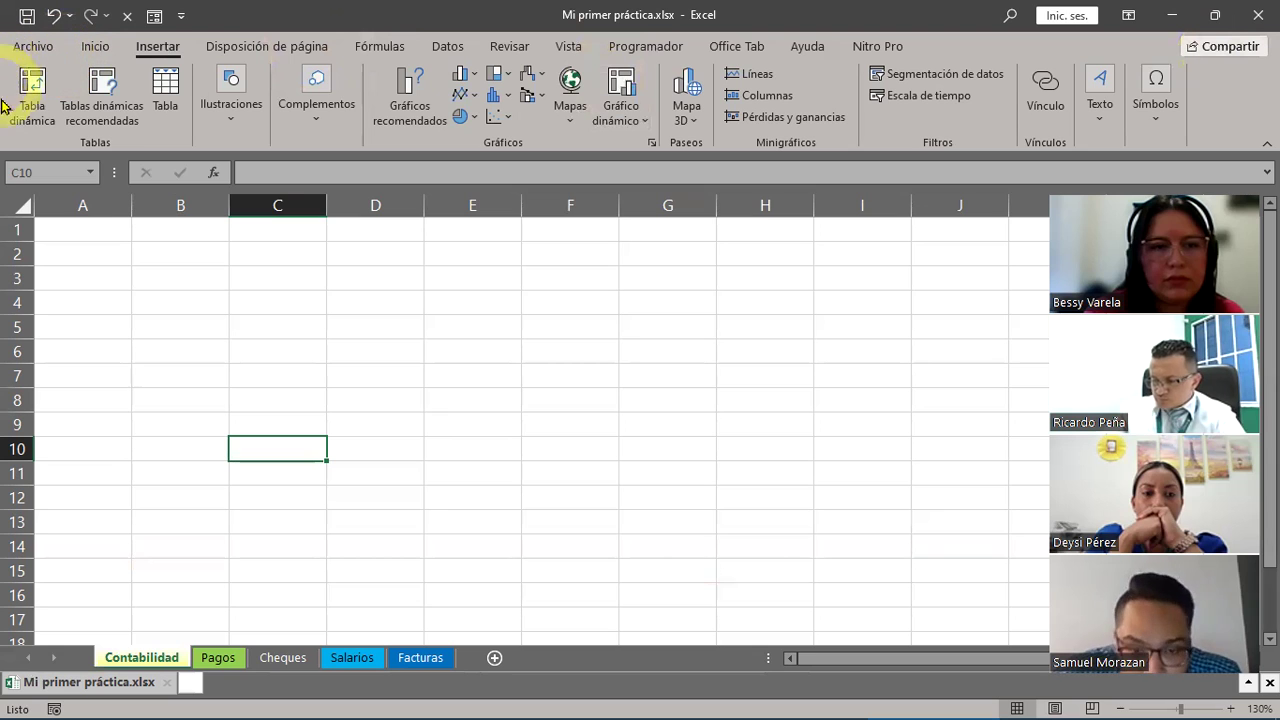
click(267, 46)
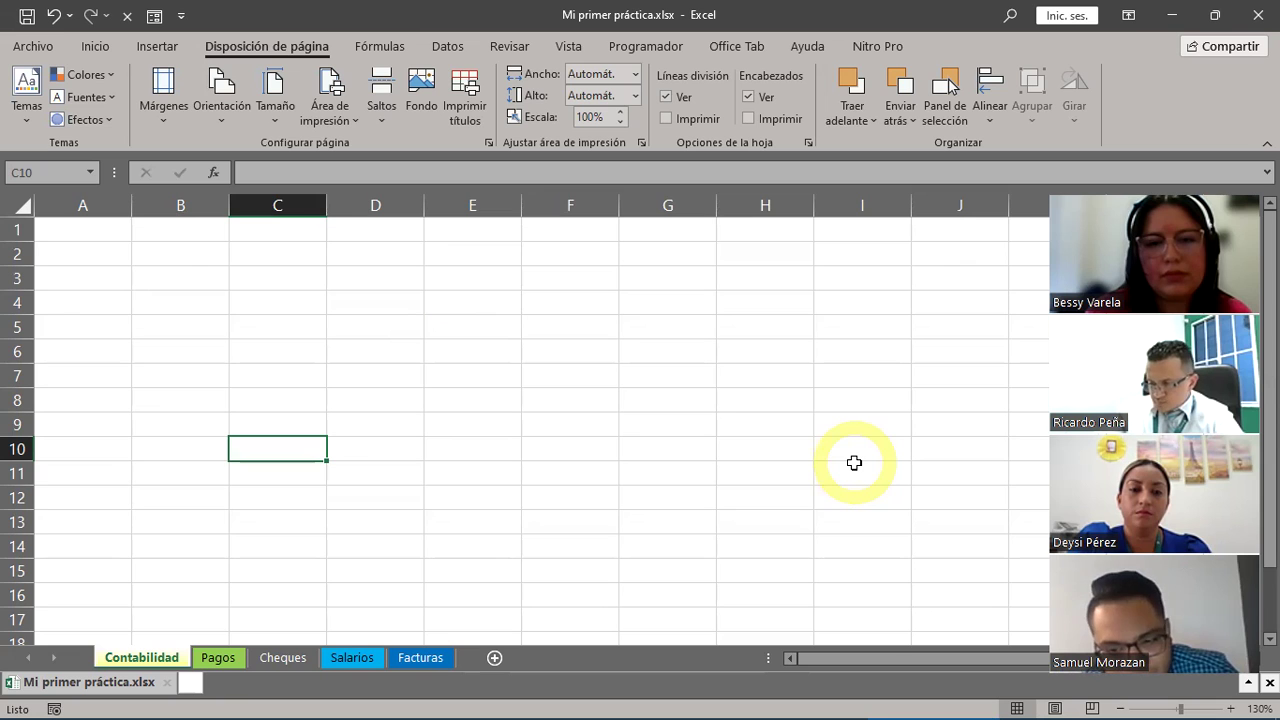
click(95, 47)
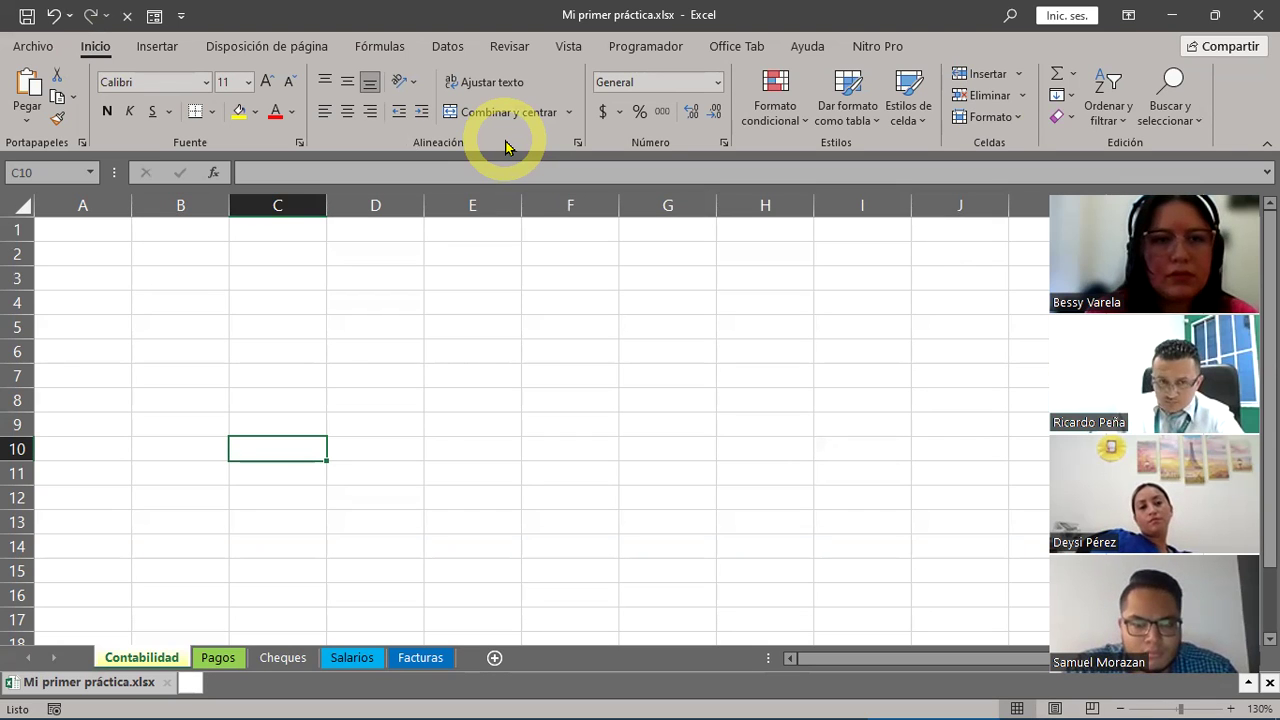
click(166, 52)
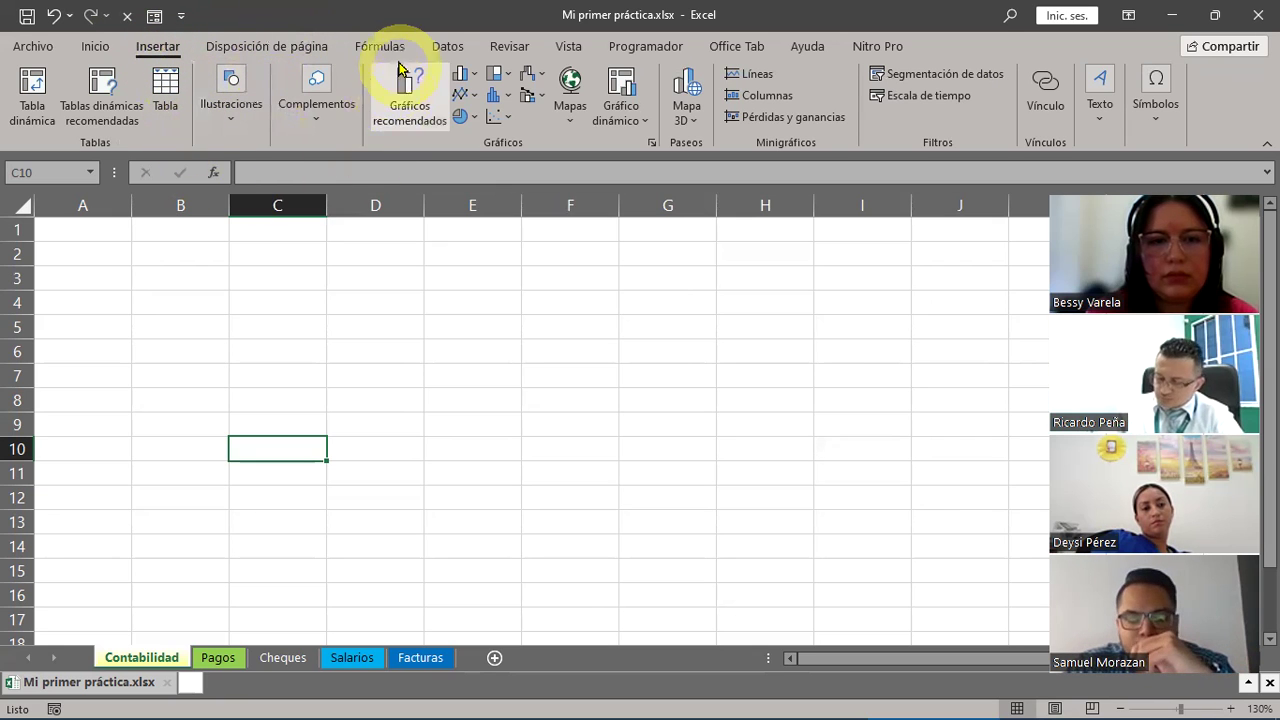
click(307, 52)
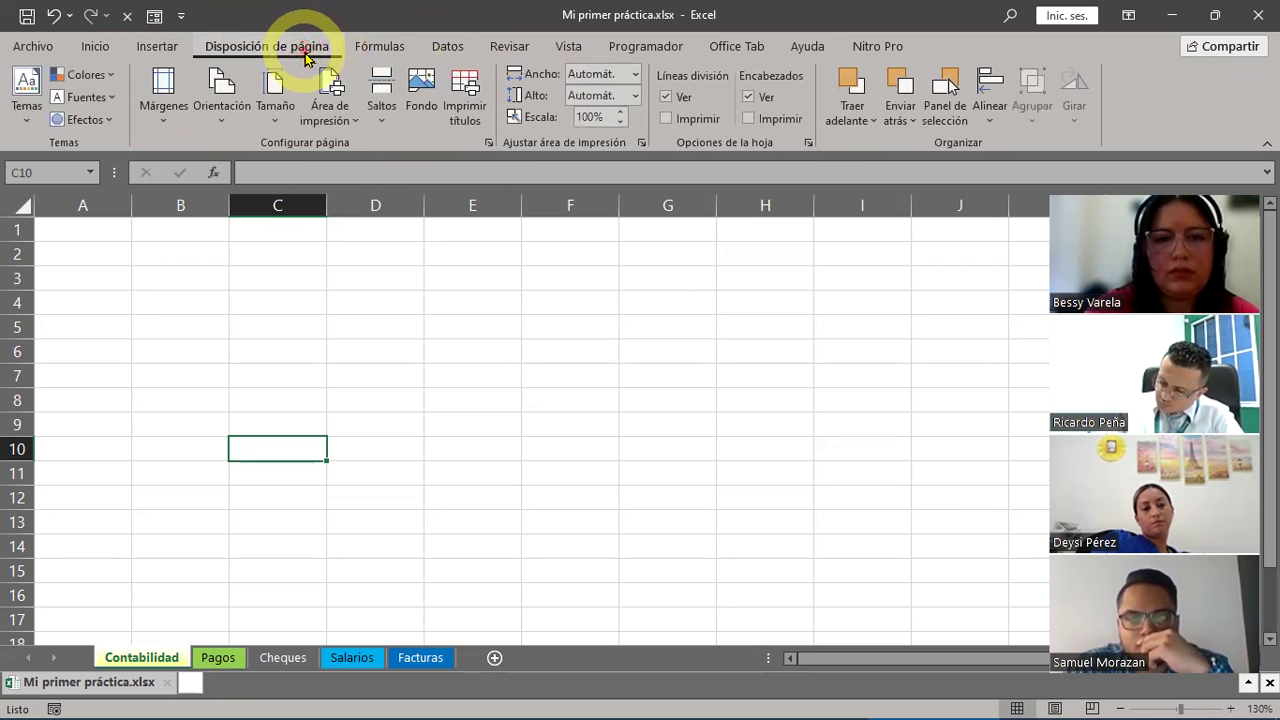